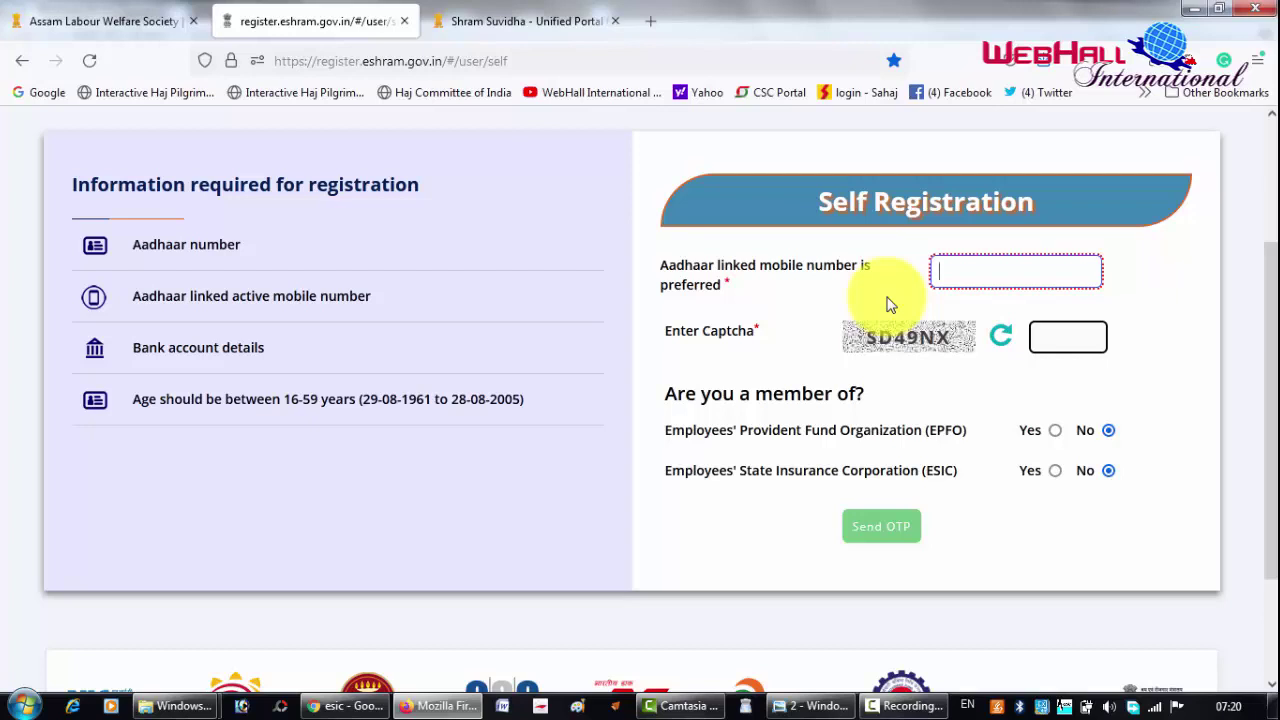
Enter the Aadhaar-linked mobile number and the captcha shown.
text(986481)
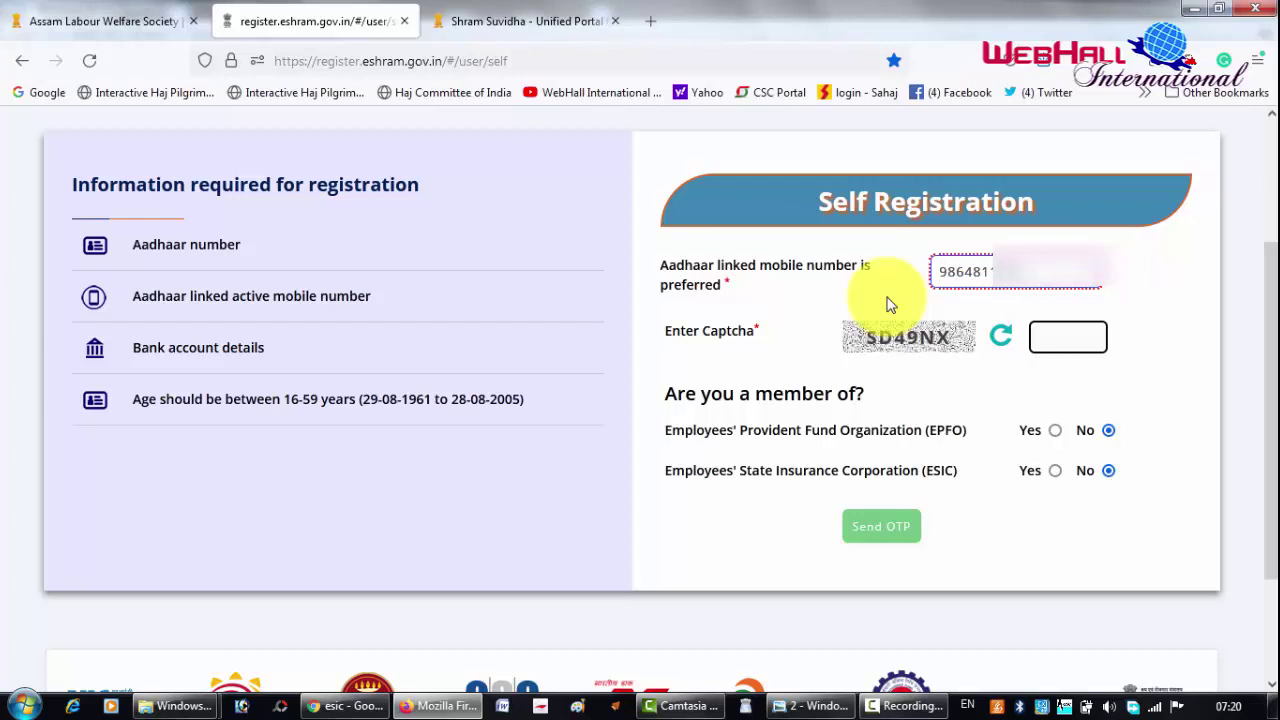
key(Tab)
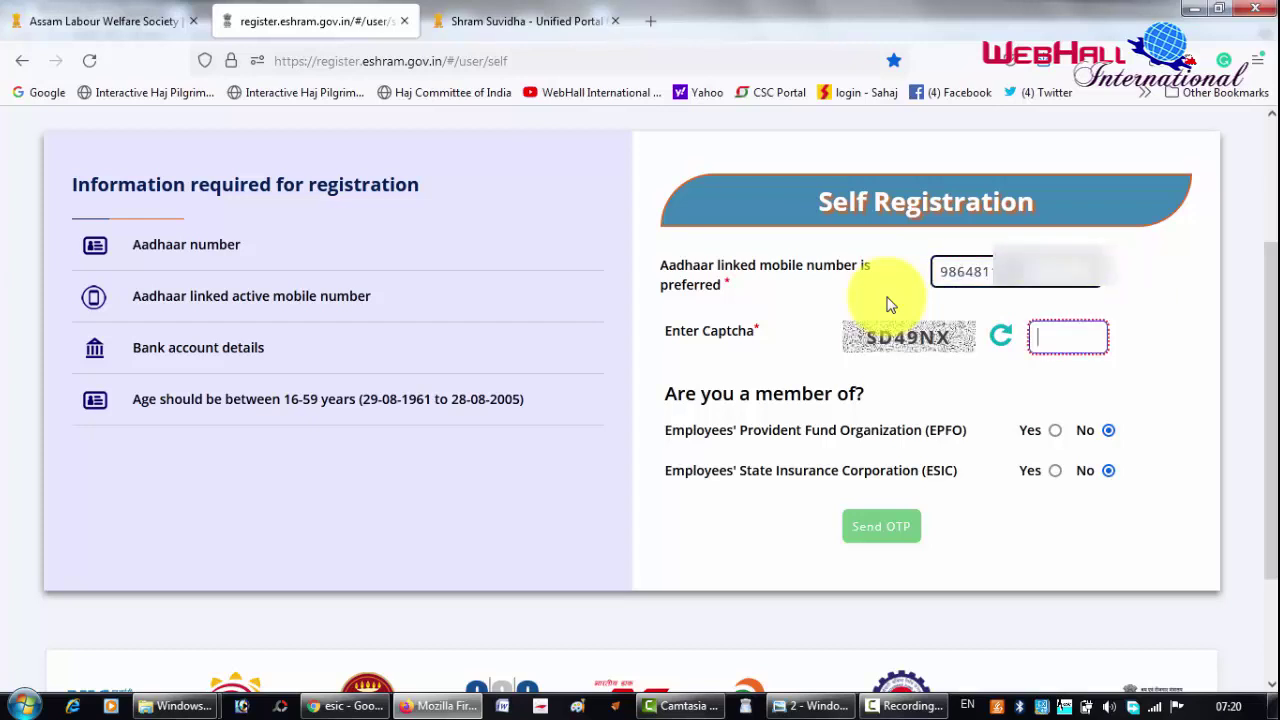
click(1056, 335)
text(SD49)
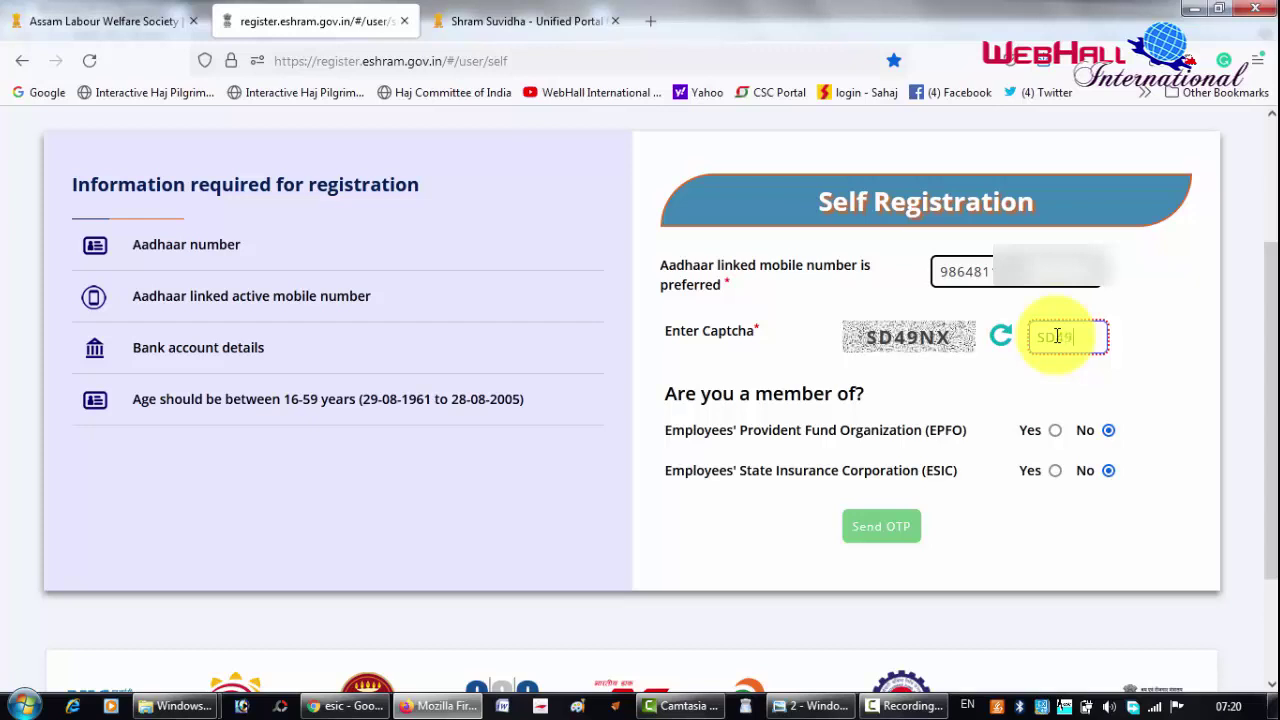
text(NX)
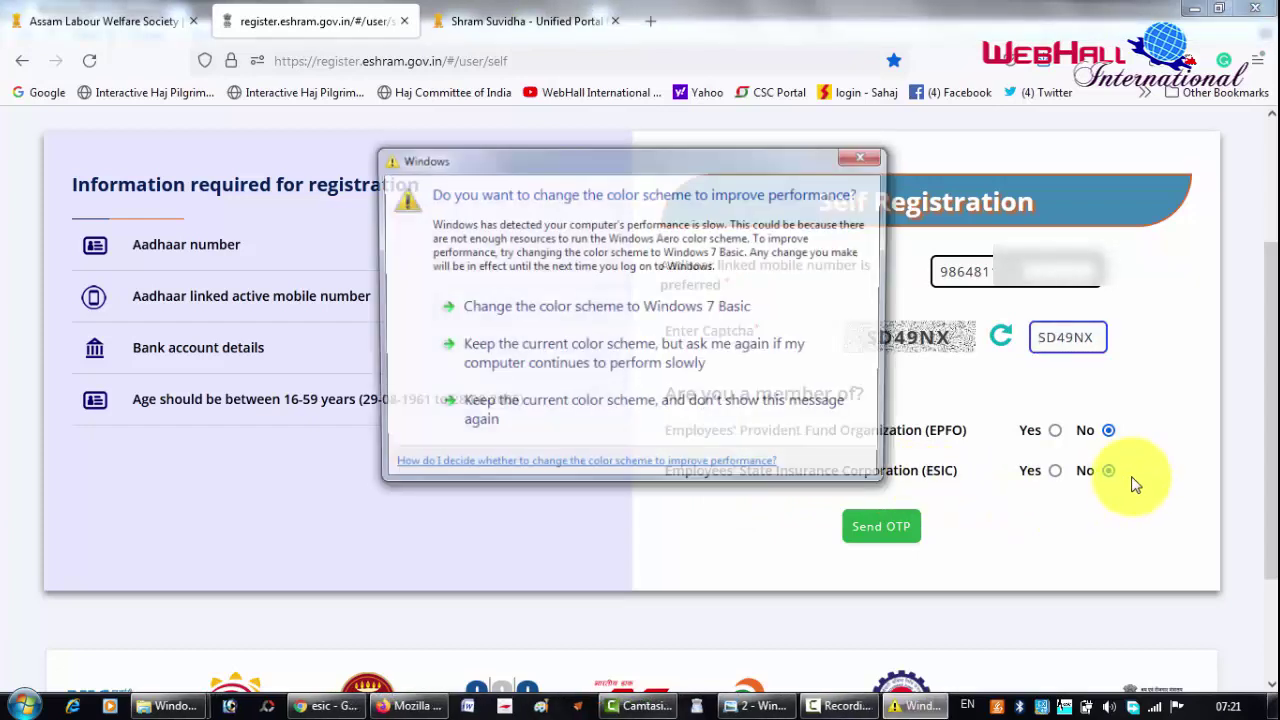
click(866, 160)
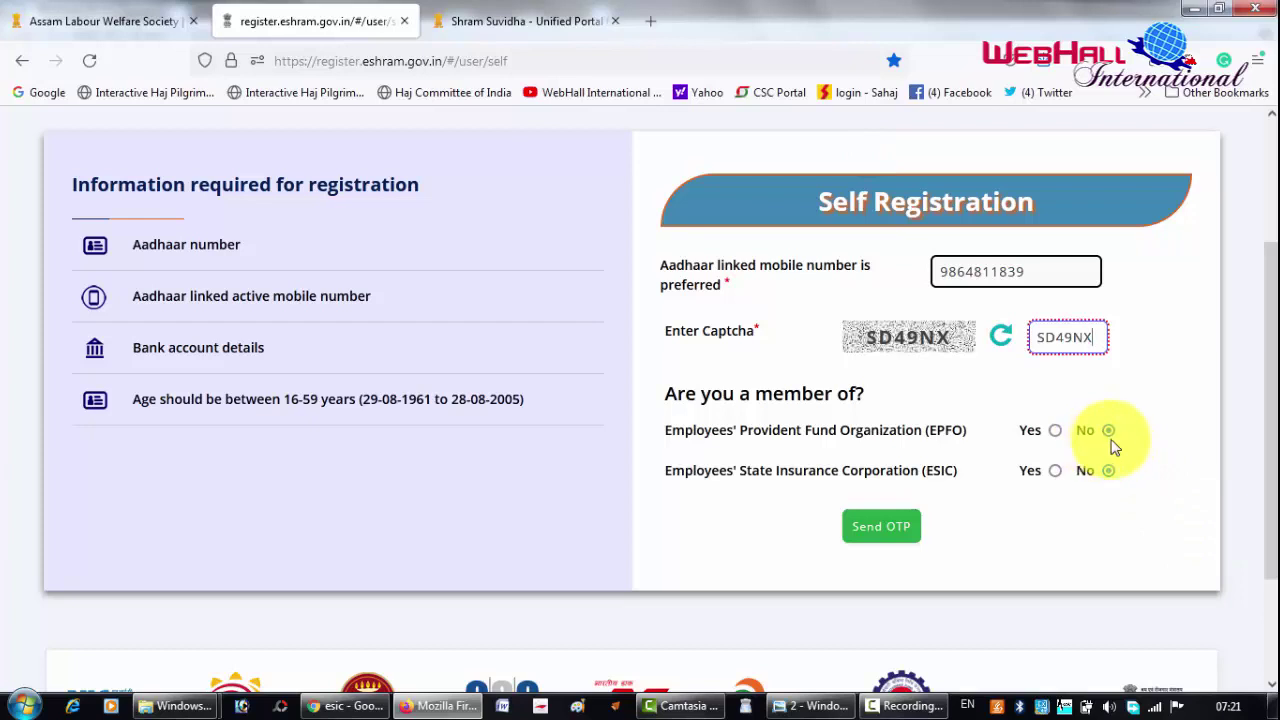
Request a mobile OTP, then enter the received code and submit it for verification.
click(880, 536)
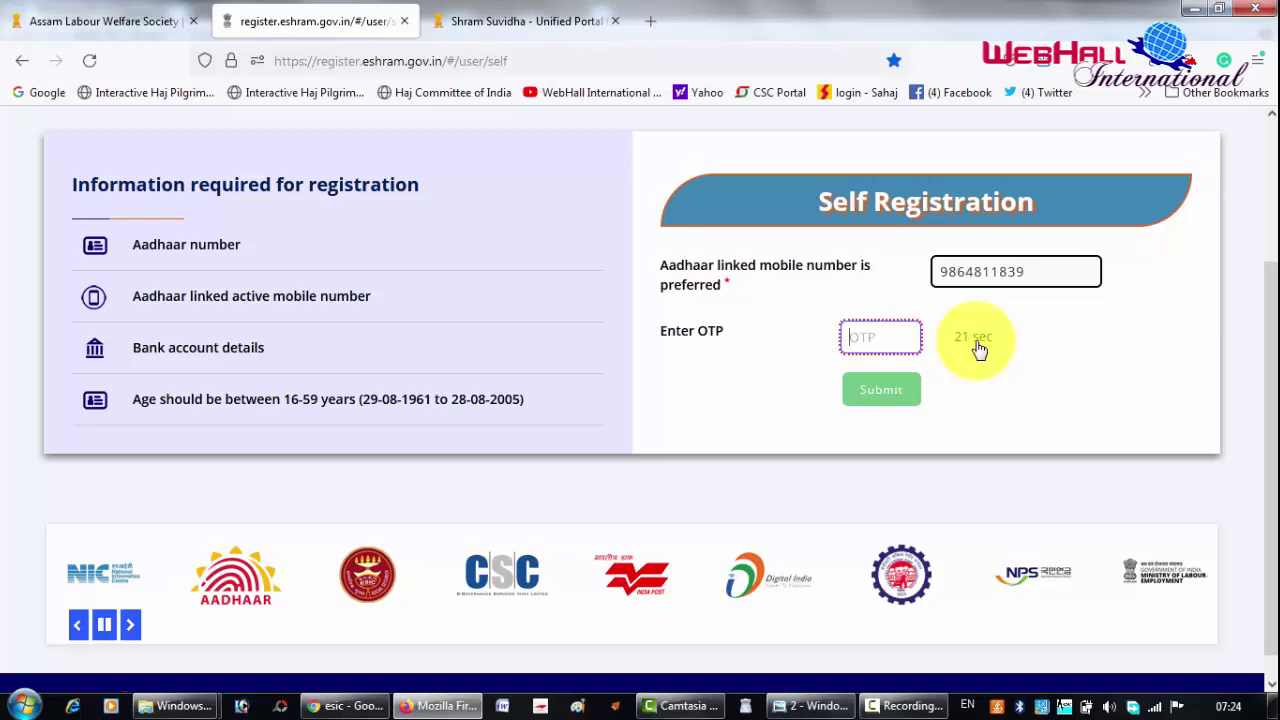
click(877, 399)
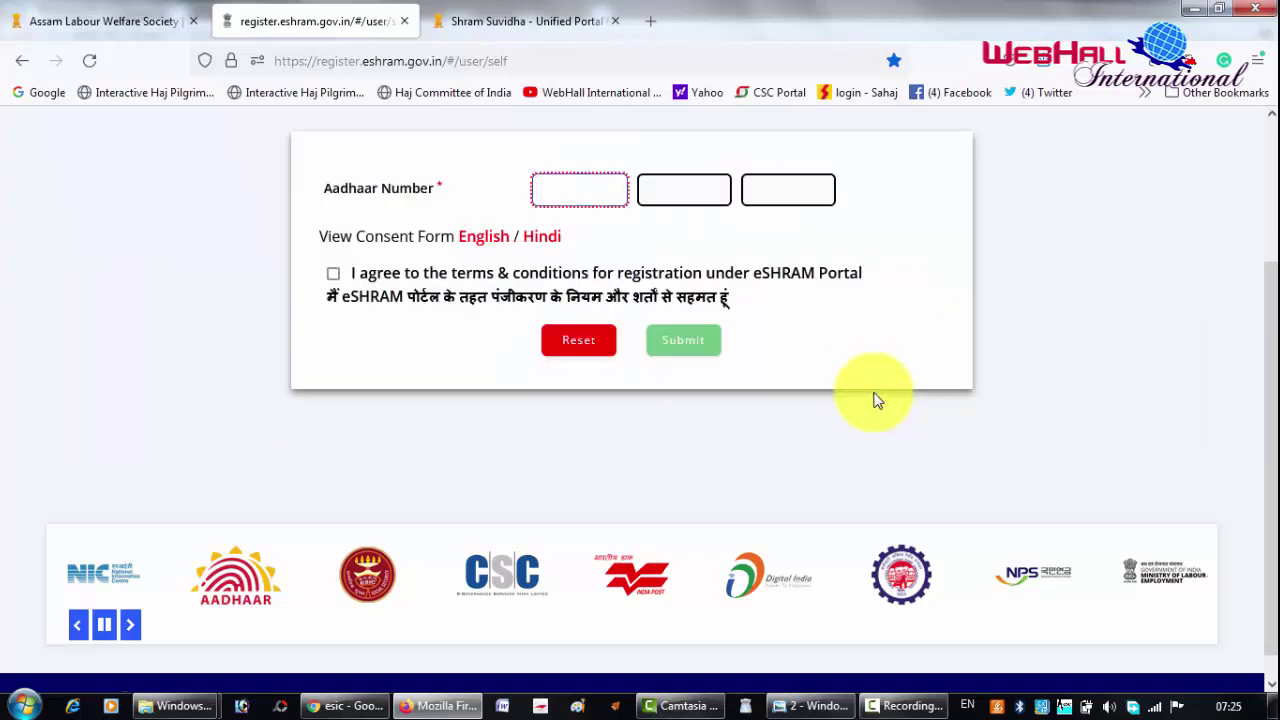
Enter the Aadhaar number, accept the terms after viewing the Hindi consent form, and request the Aadhaar OTP.
scroll(877, 399, up, 3)
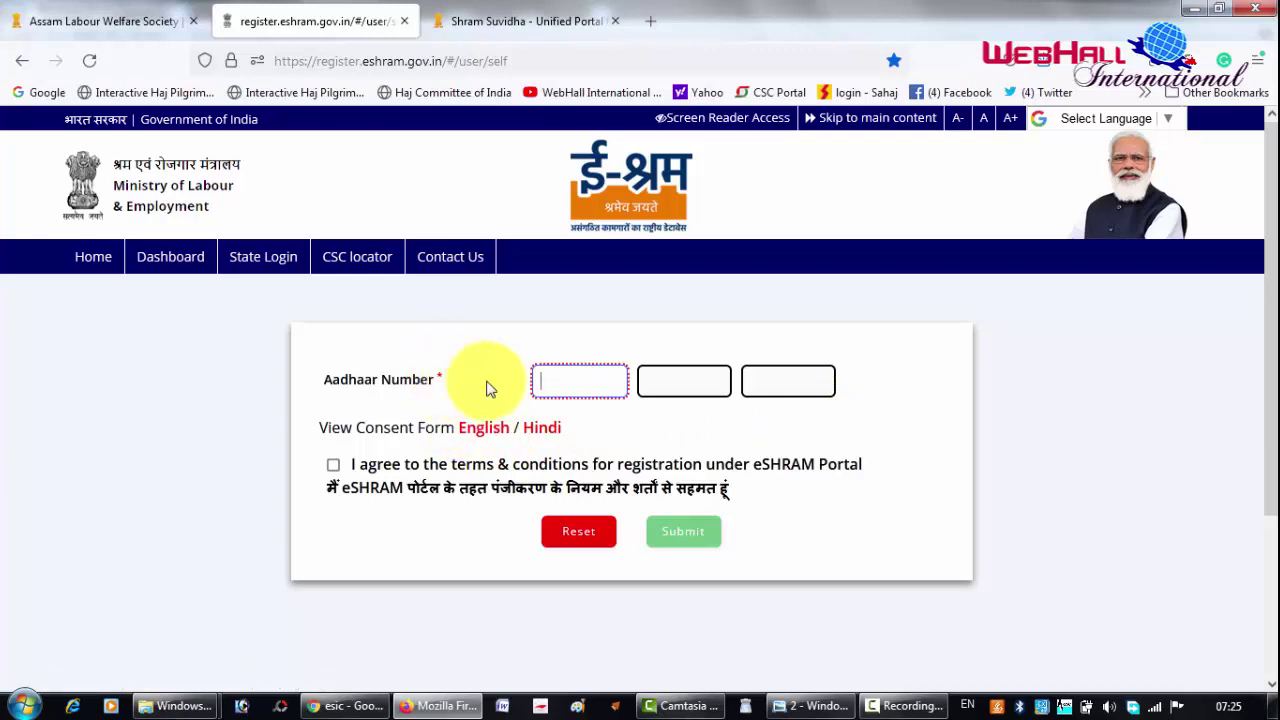
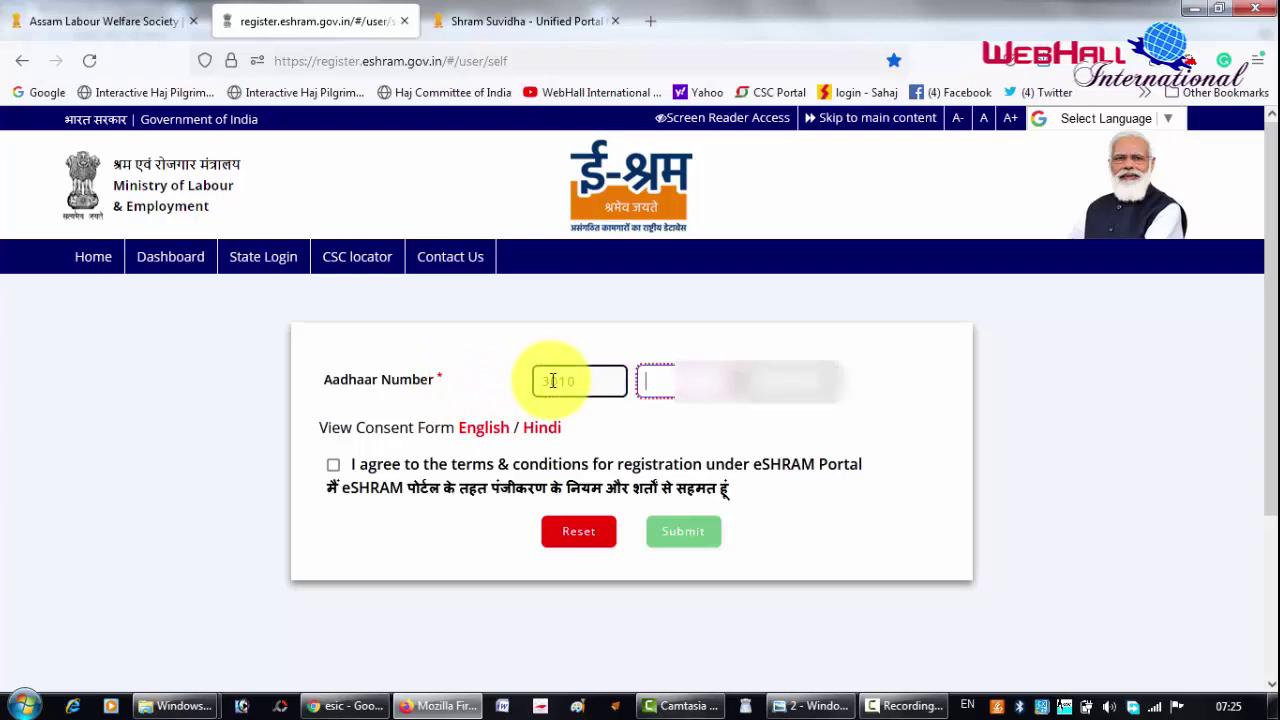
click(580, 463)
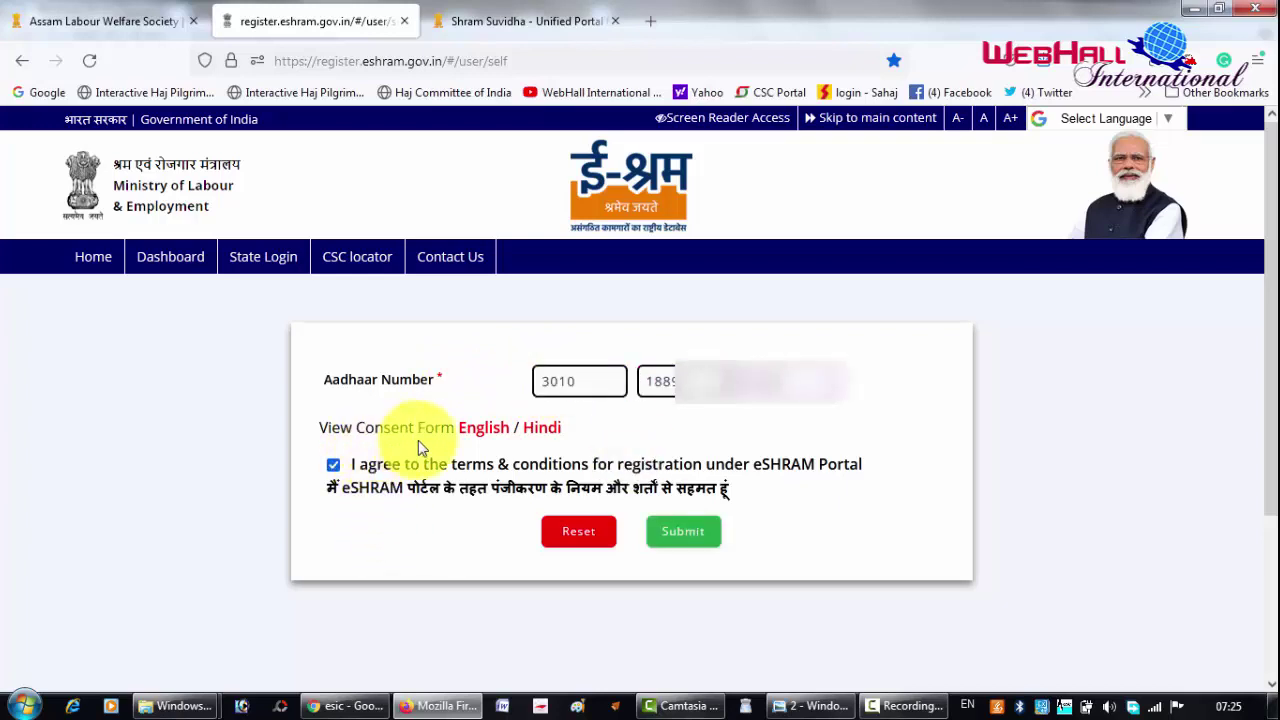
click(541, 427)
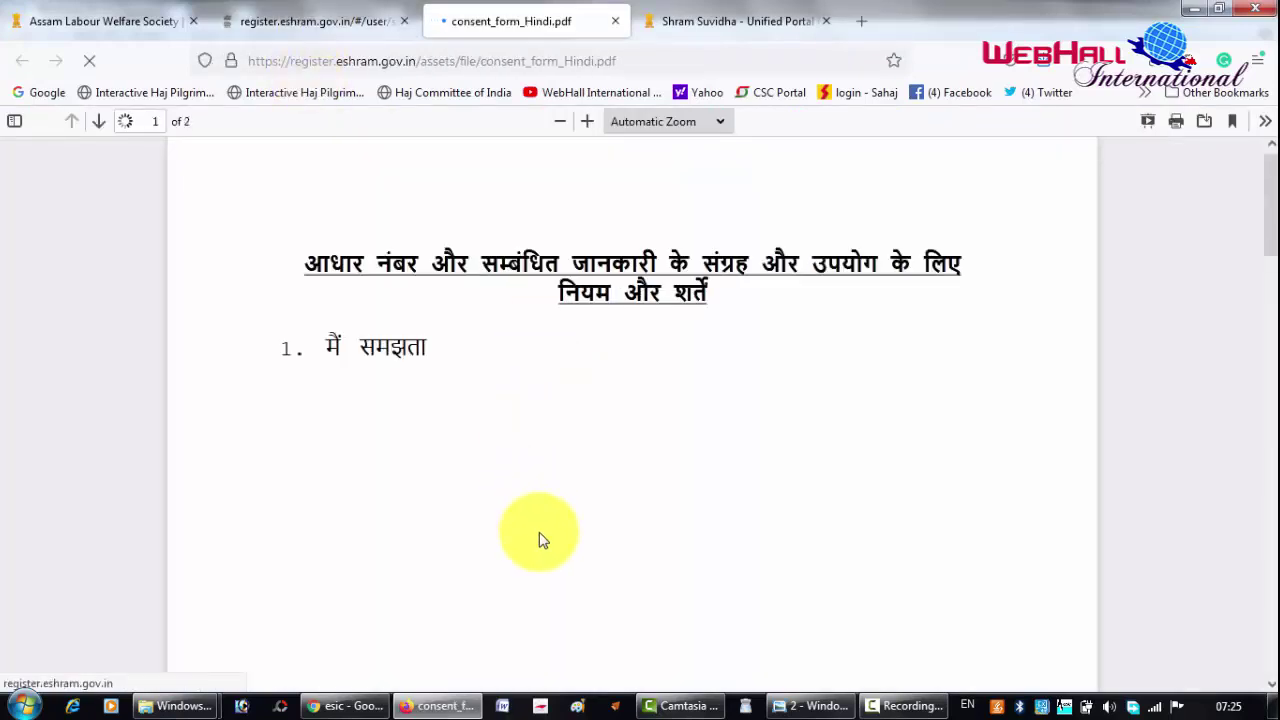
click(334, 16)
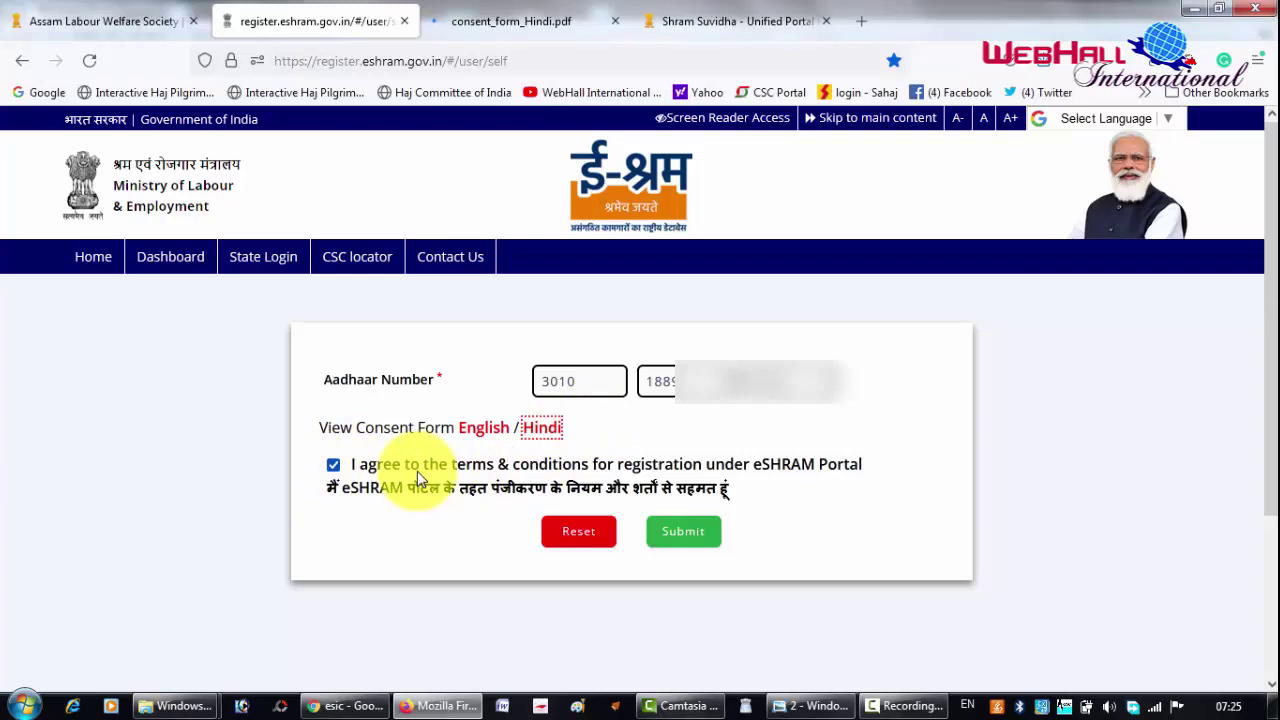
click(687, 542)
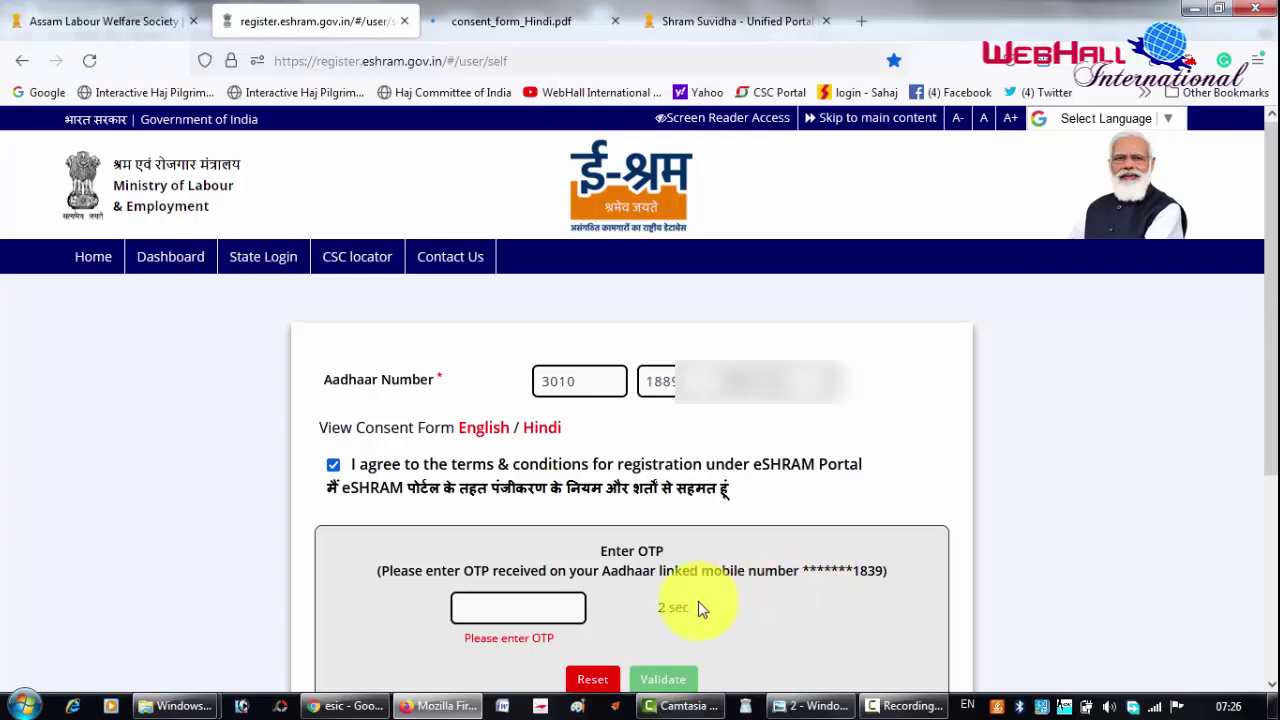
Enter the Aadhaar OTP received on the mobile and validate it.
click(537, 608)
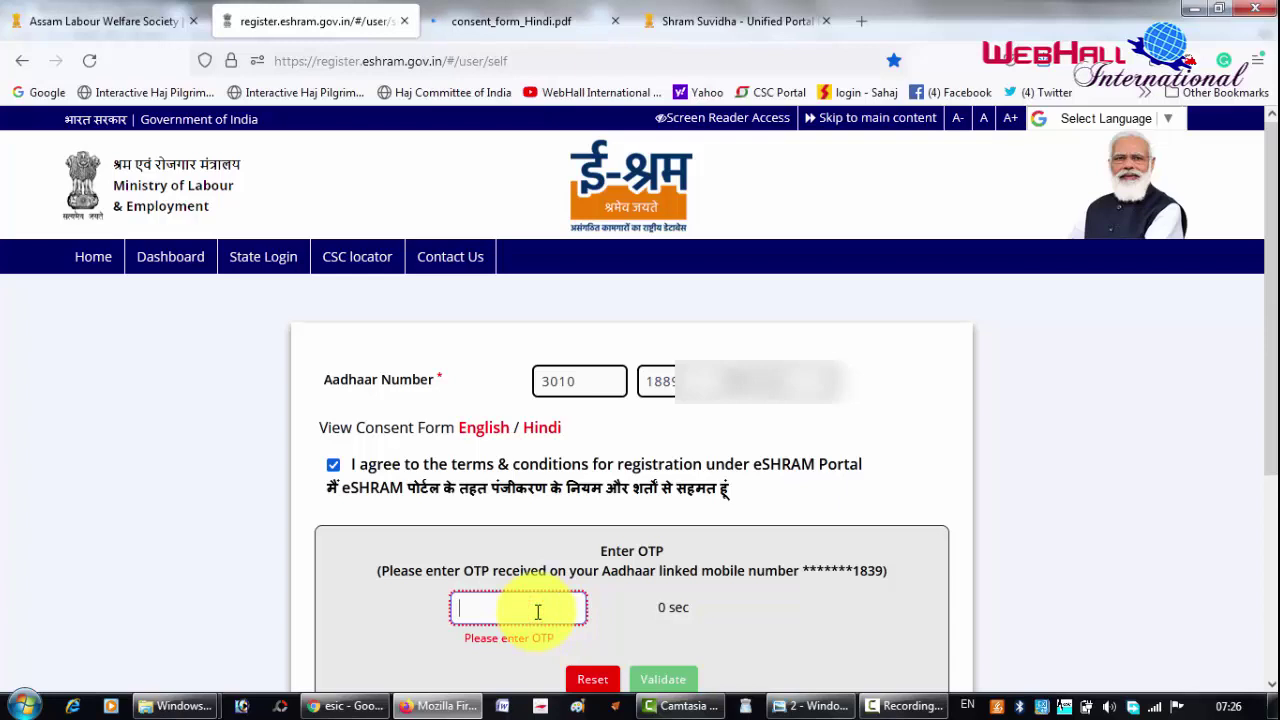
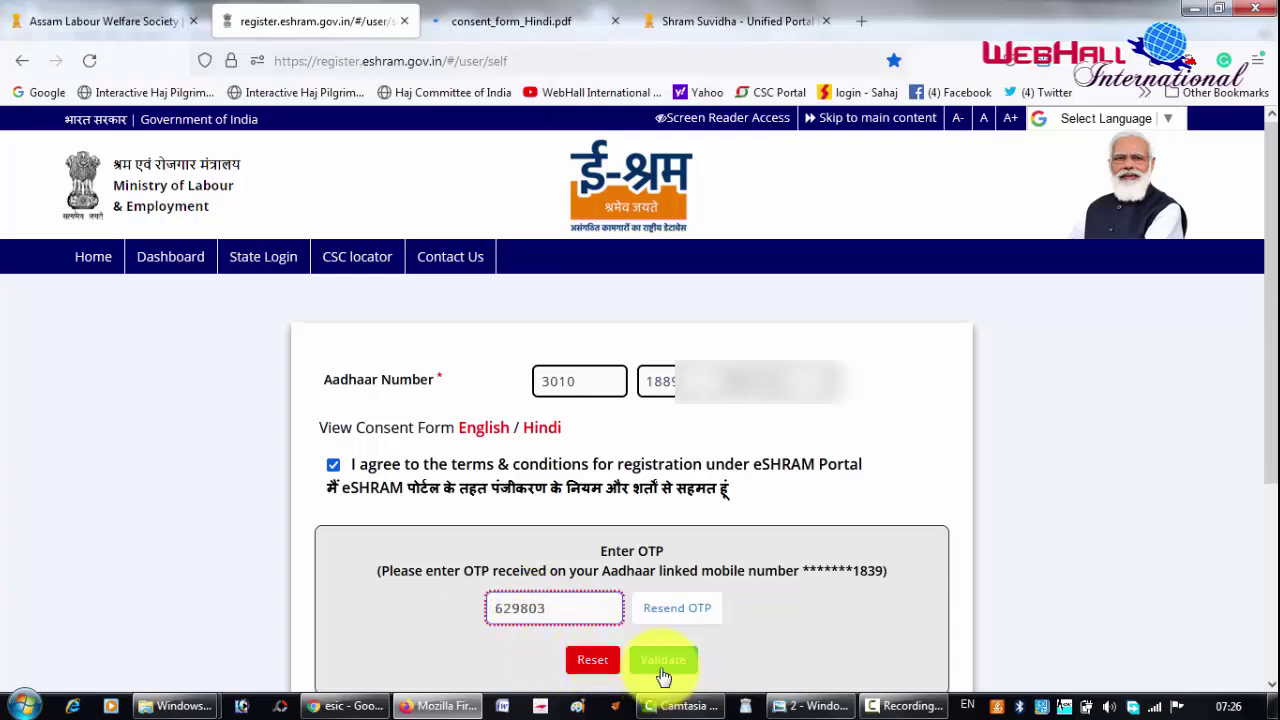
click(675, 664)
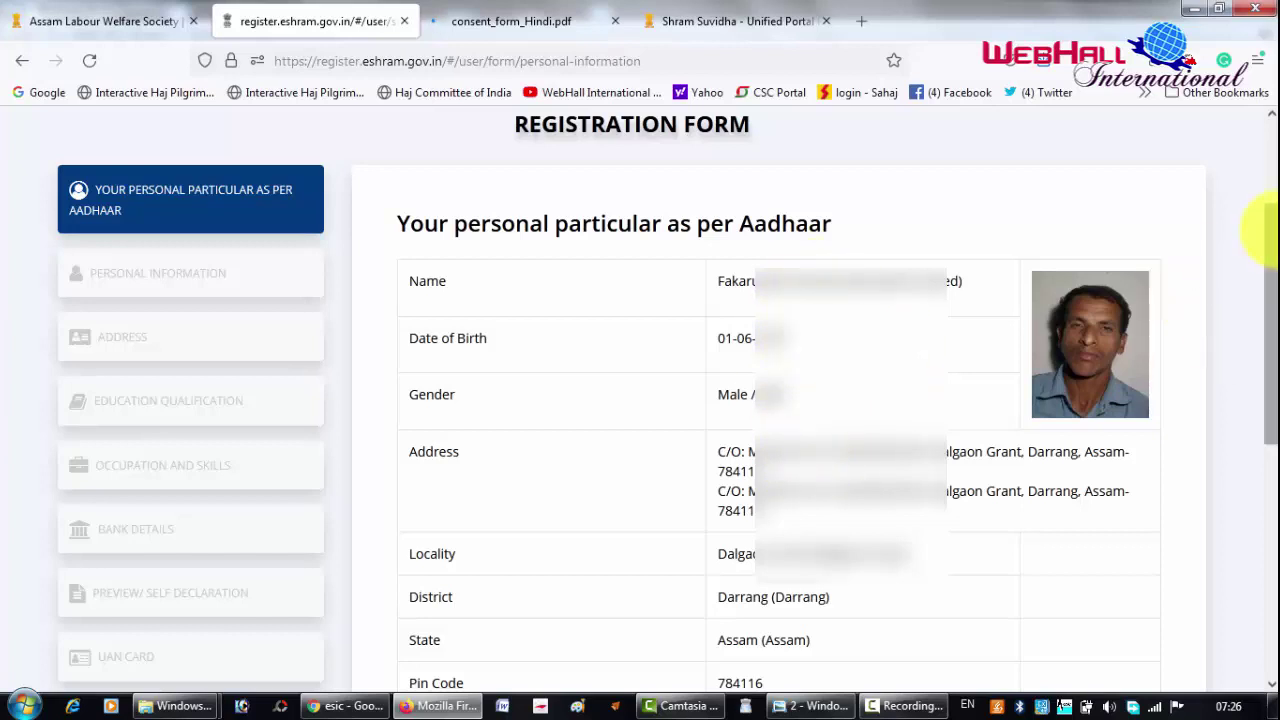
Confirm the Aadhaar particulars and continue to the other details.
drag(1270, 232, 1268, 425)
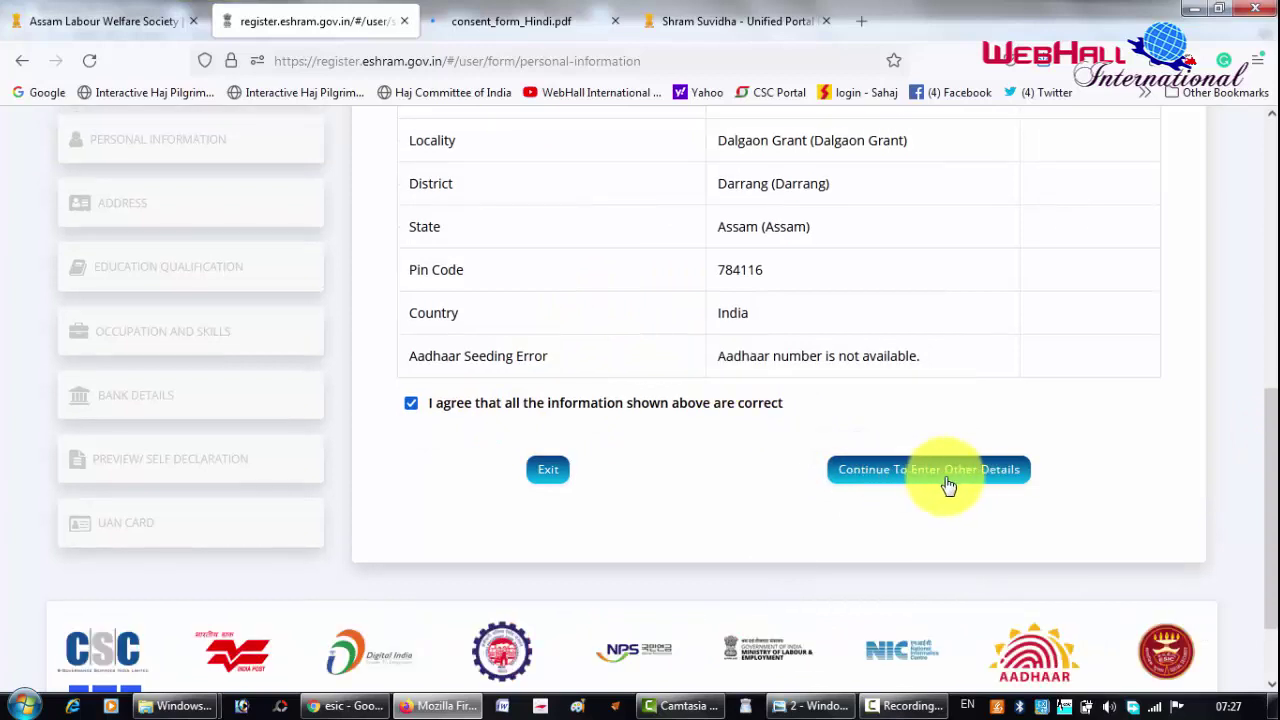
click(934, 475)
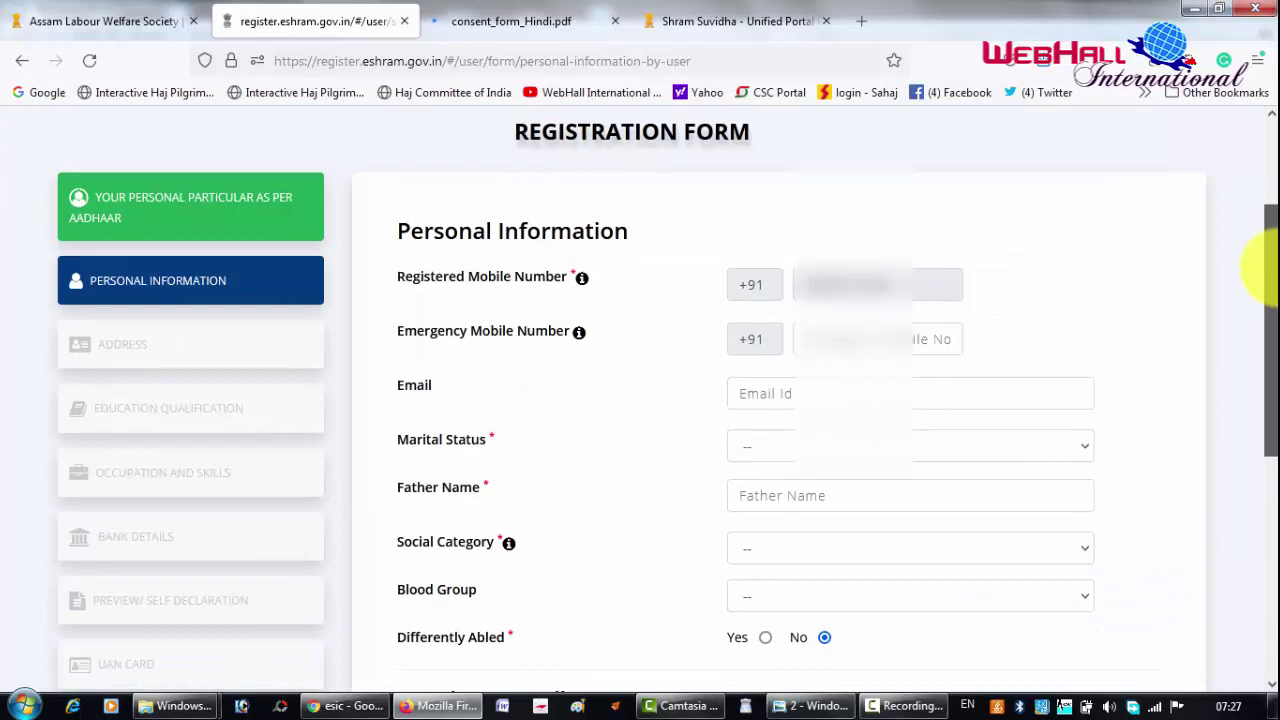
Set marital status to Married, enter the father's name, and set social category to General, leaving blood group blank.
scroll(1268, 265, down, 1)
scroll(1268, 265, down, 2)
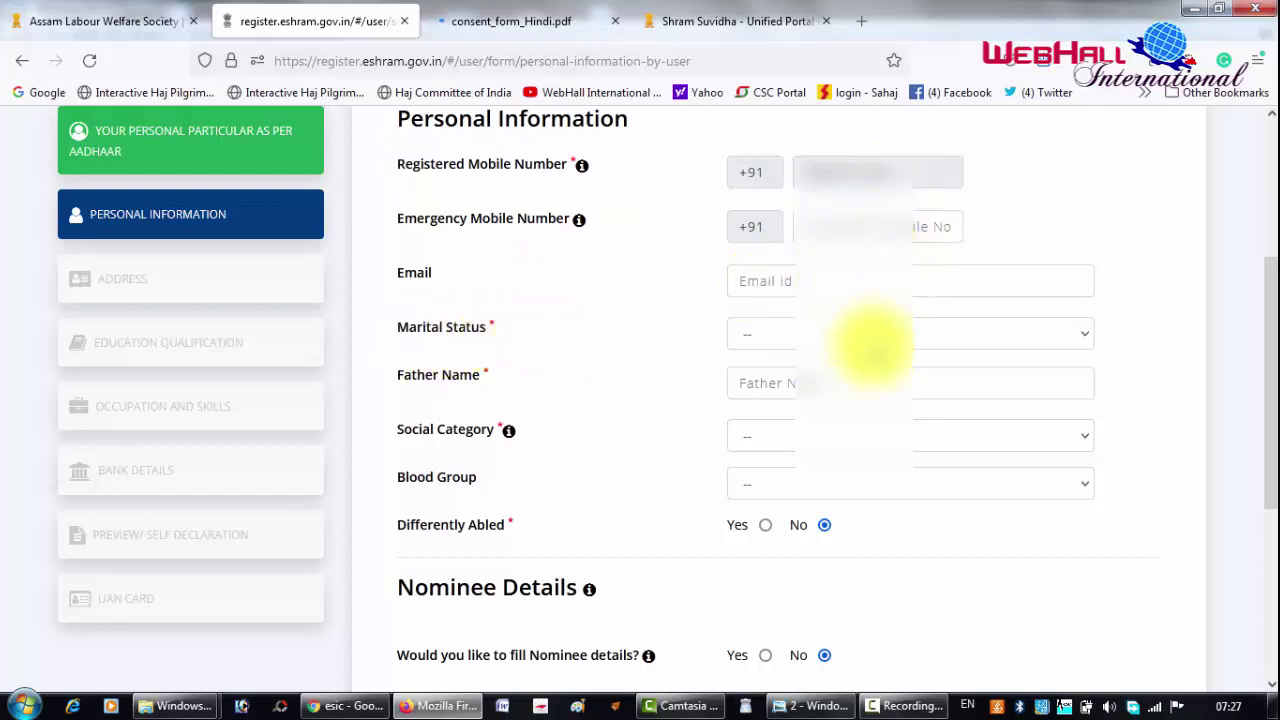
click(840, 337)
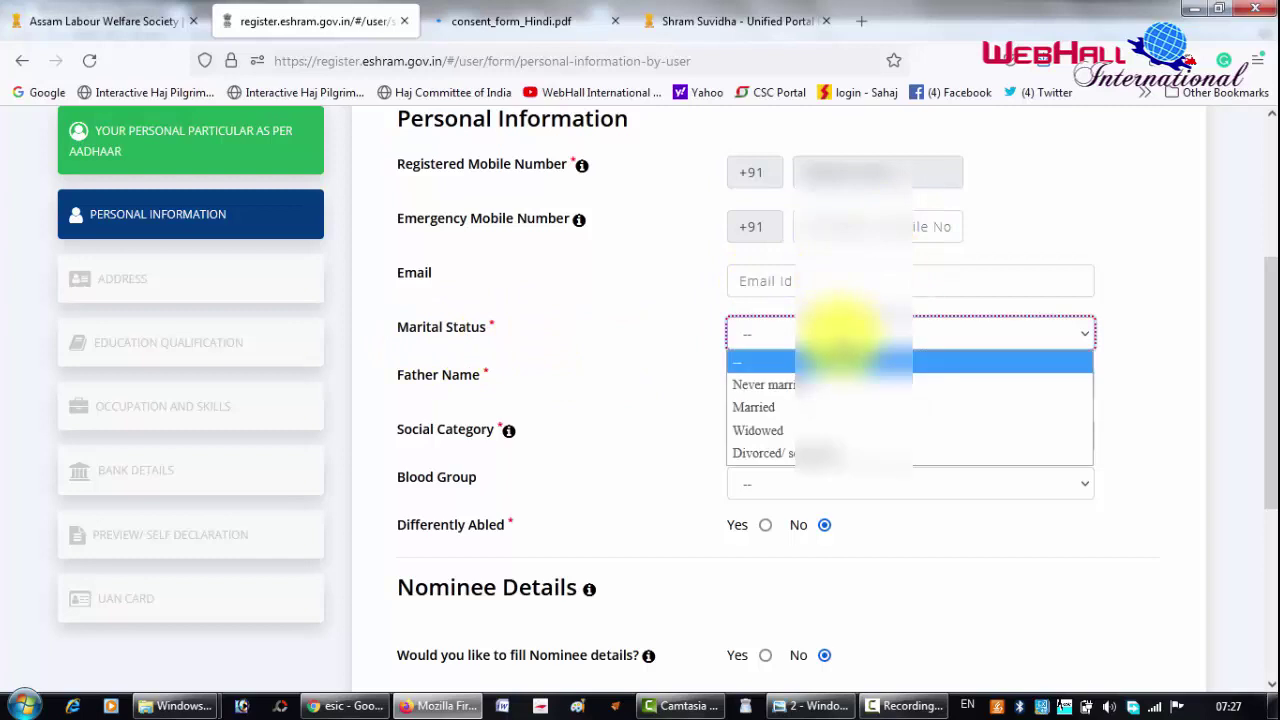
click(815, 407)
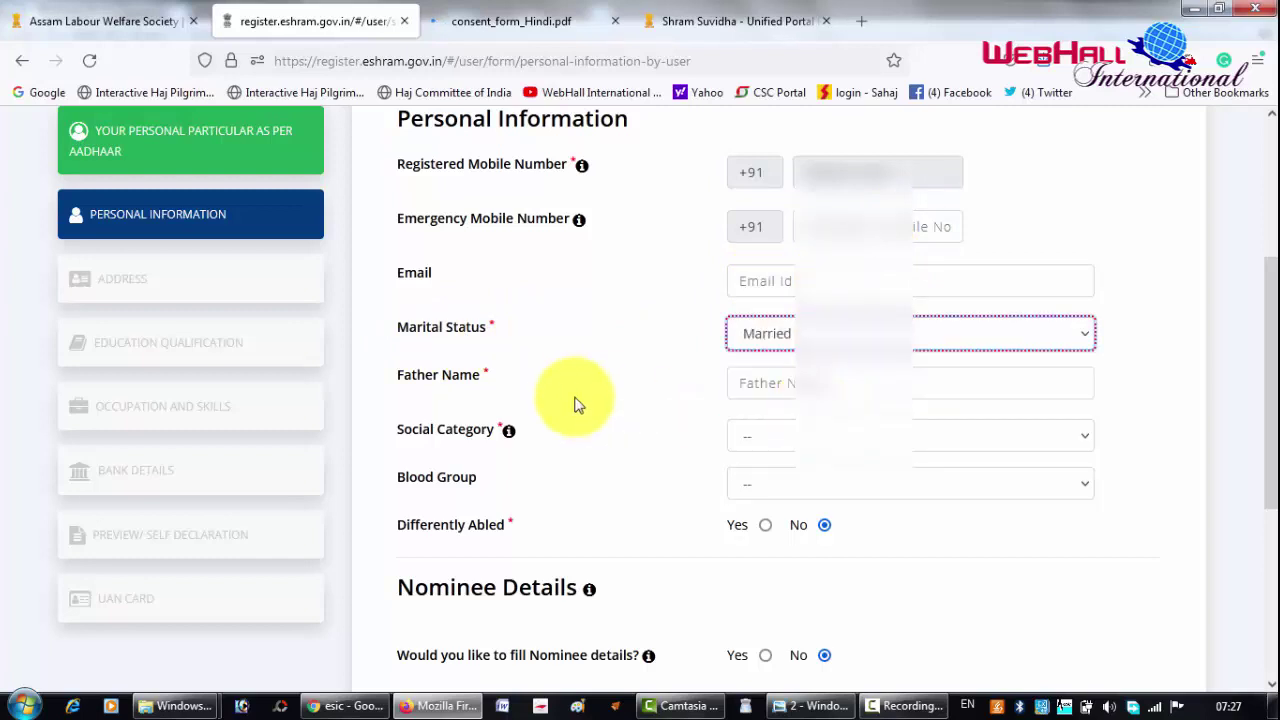
click(848, 383)
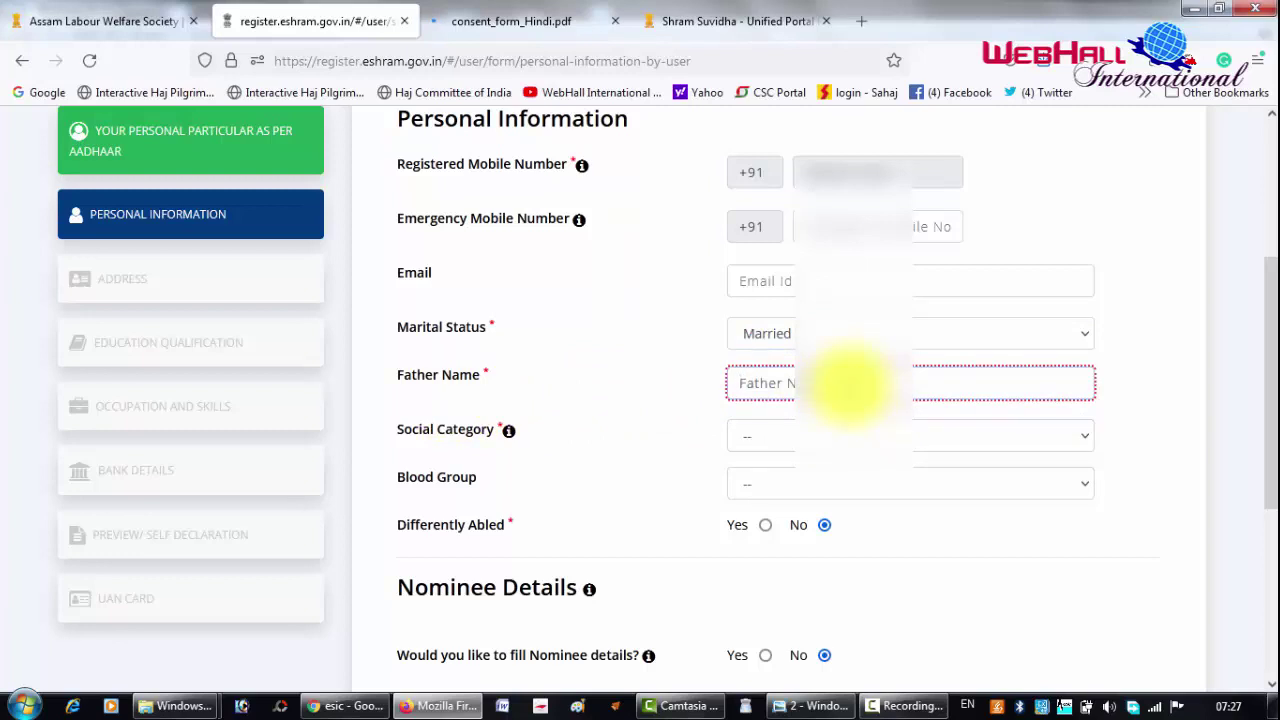
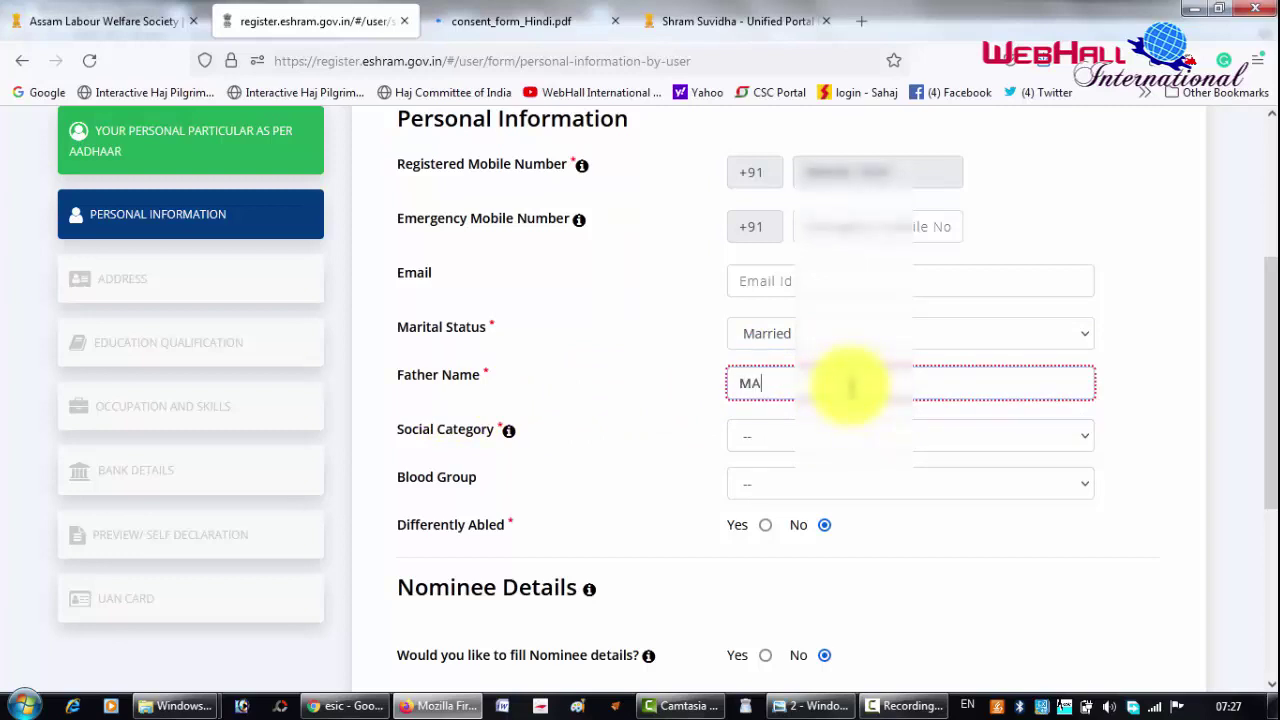
click(860, 434)
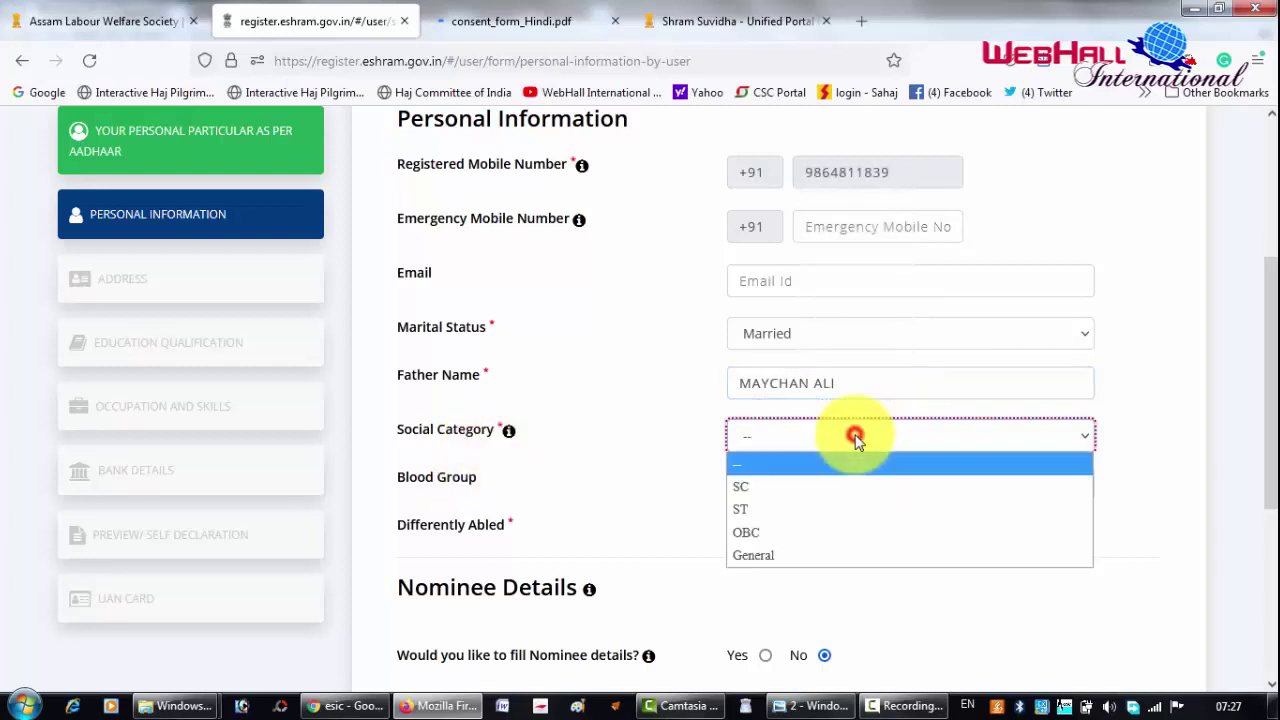
click(840, 556)
click(837, 488)
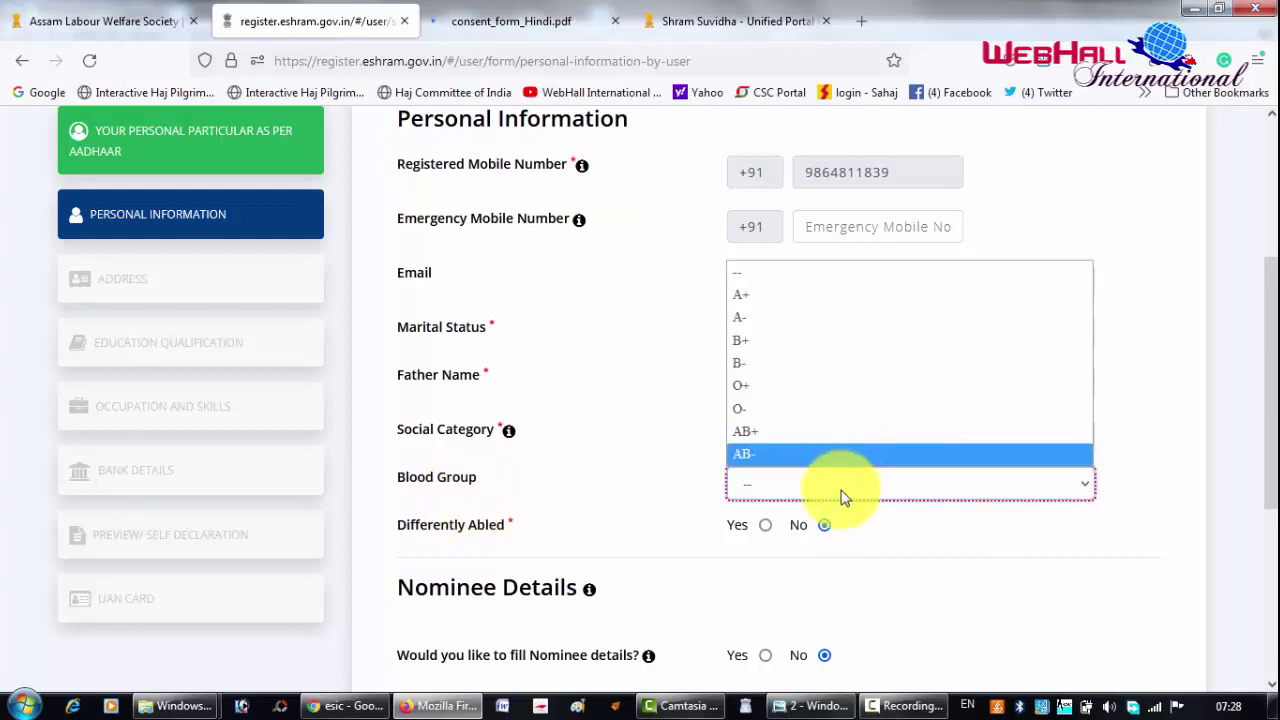
click(653, 484)
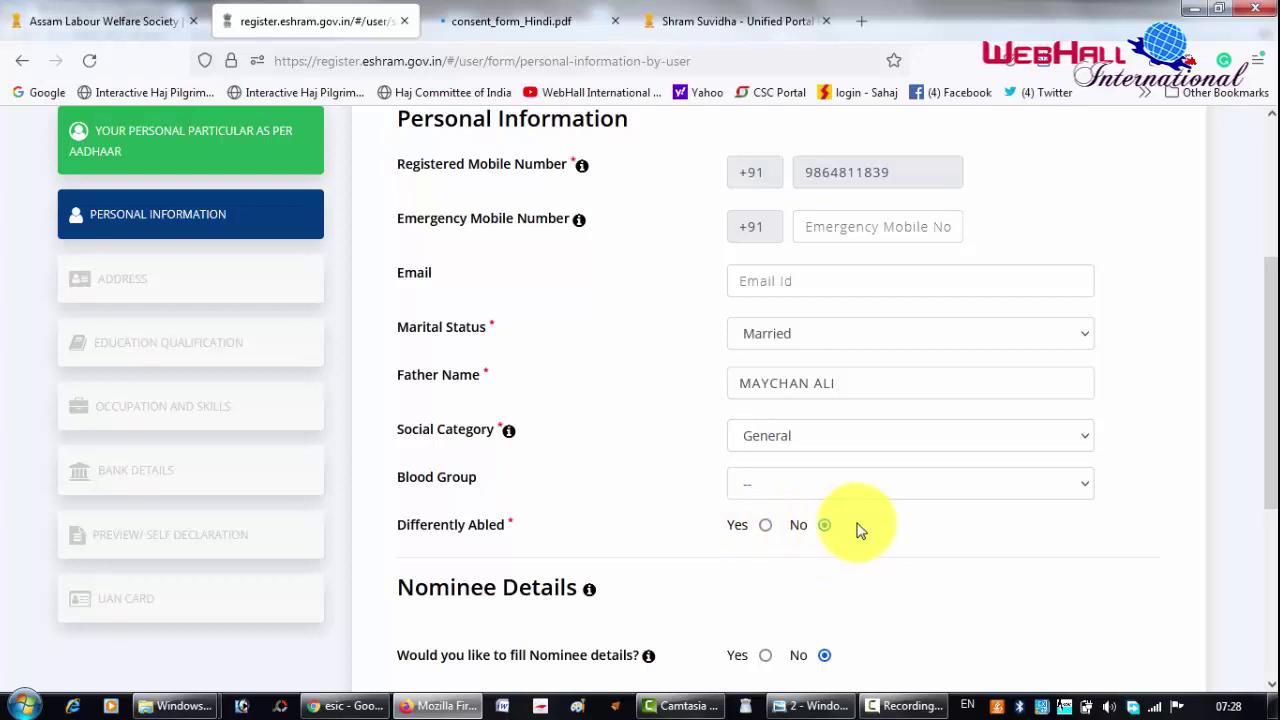
drag(1264, 350, 1268, 480)
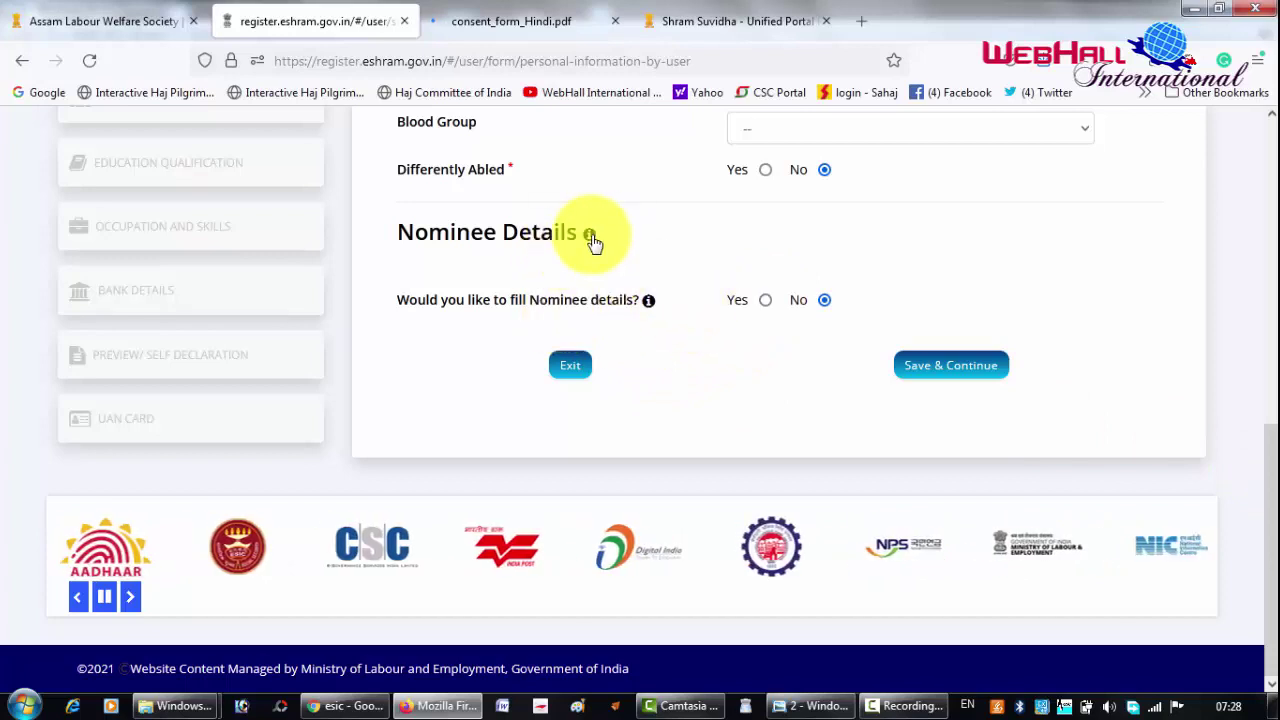
click(765, 301)
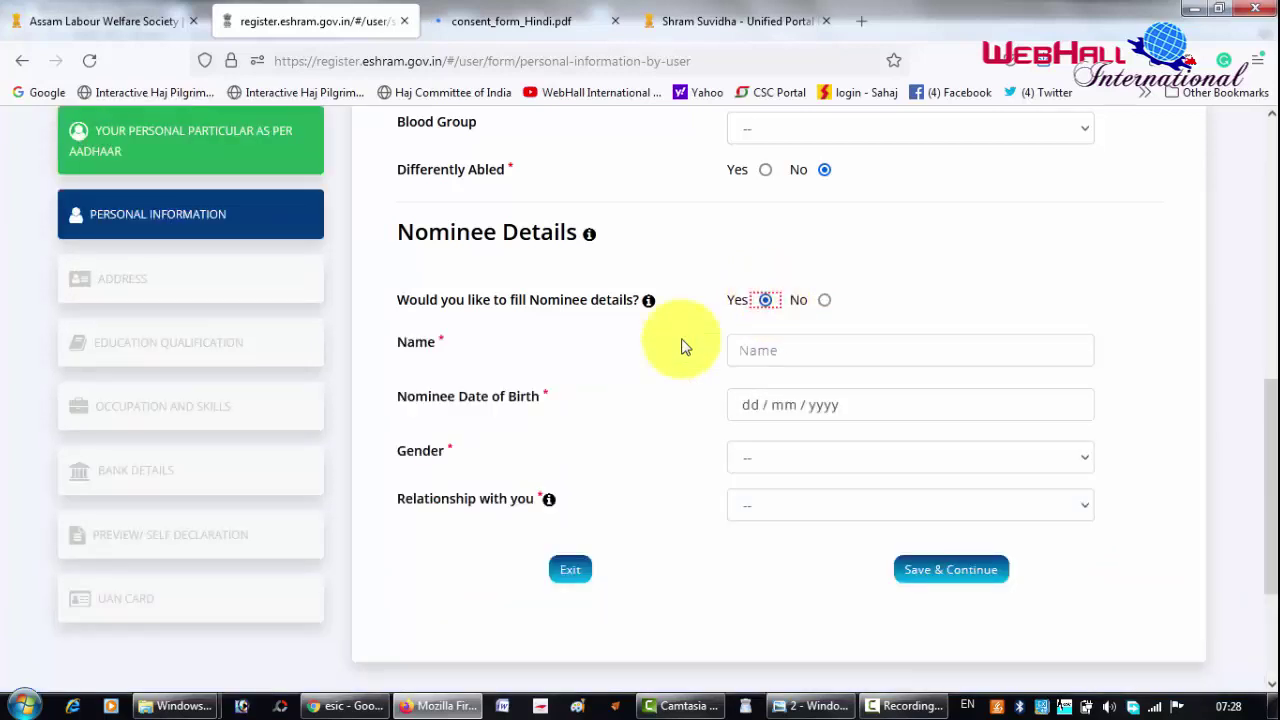
click(815, 351)
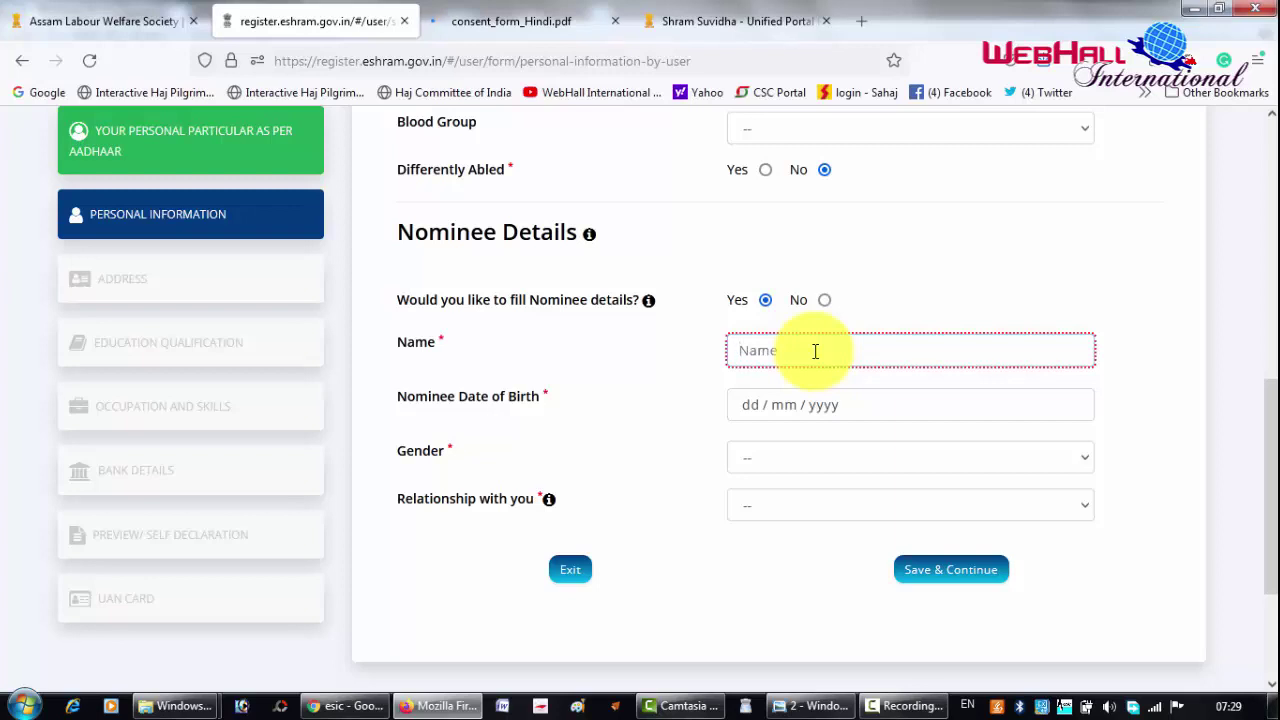
key(Tab)
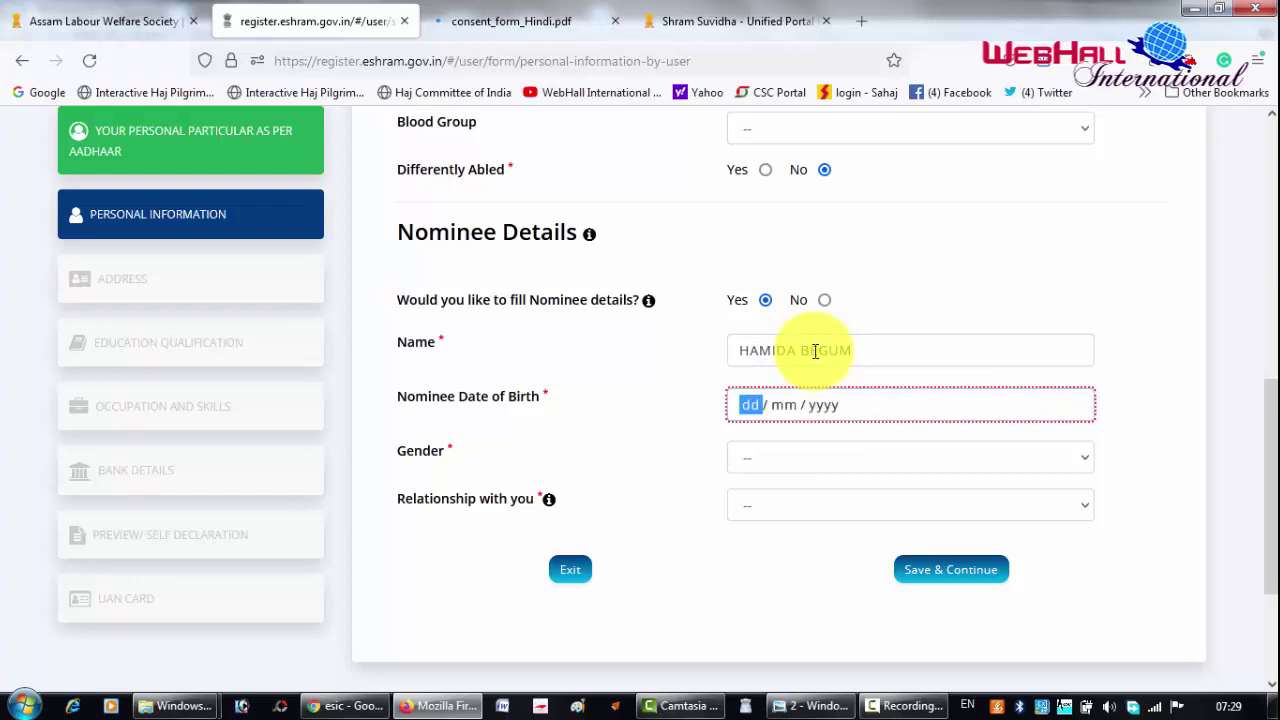
text(01051)
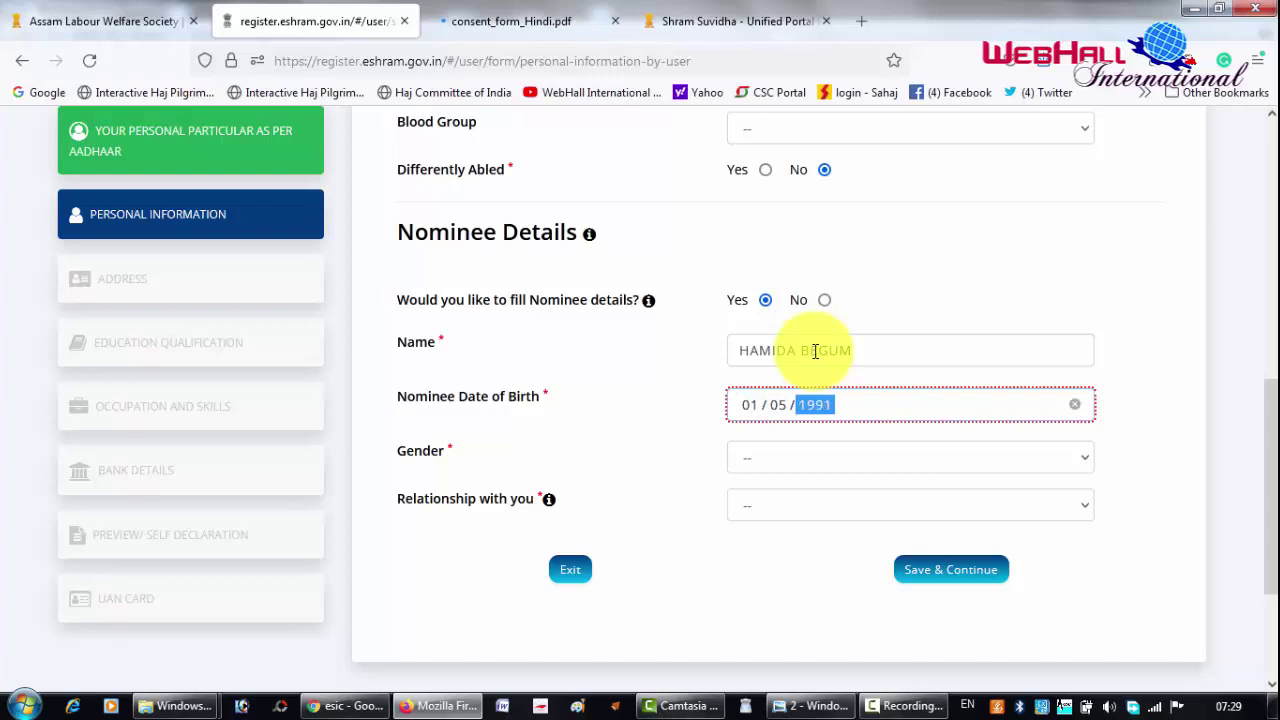
click(822, 455)
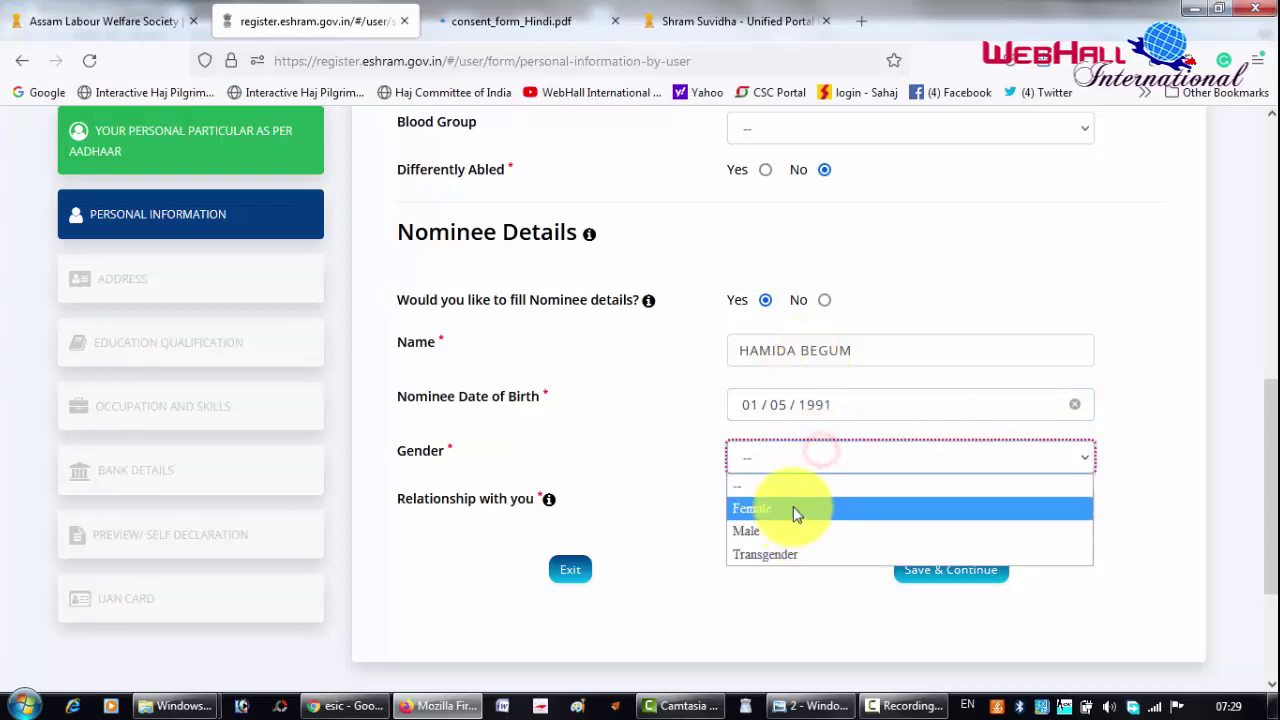
click(797, 512)
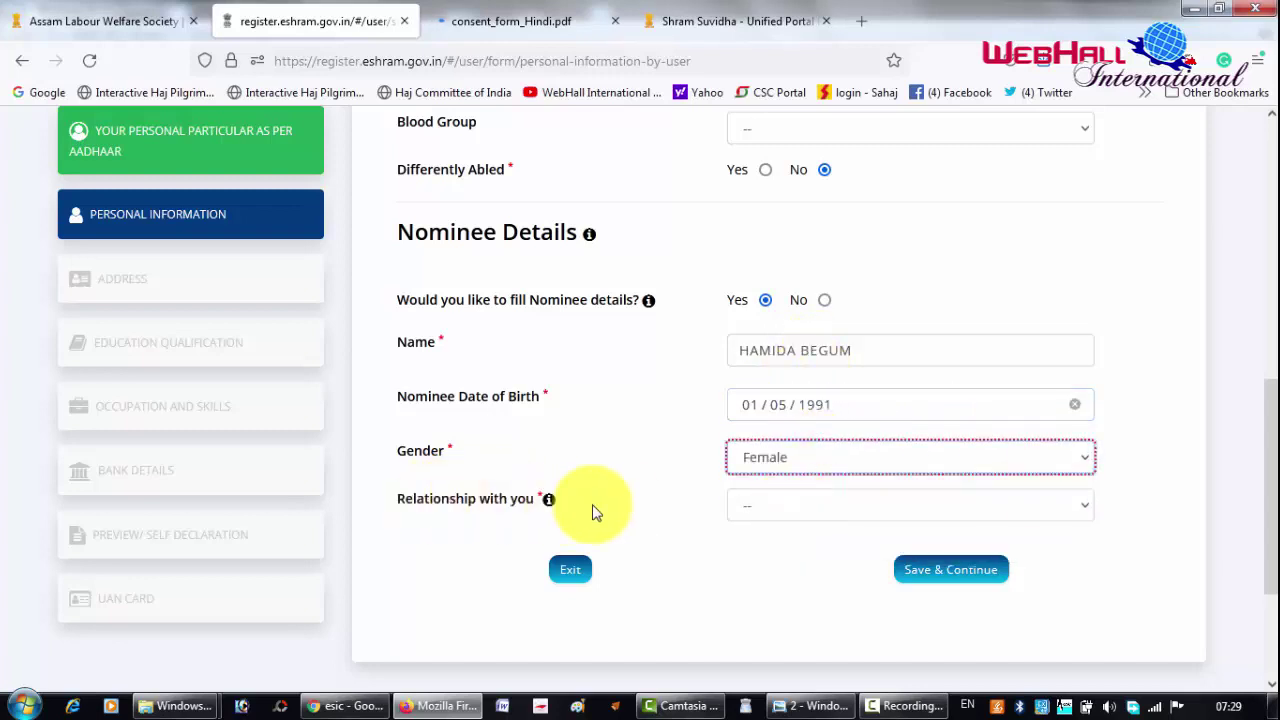
click(937, 505)
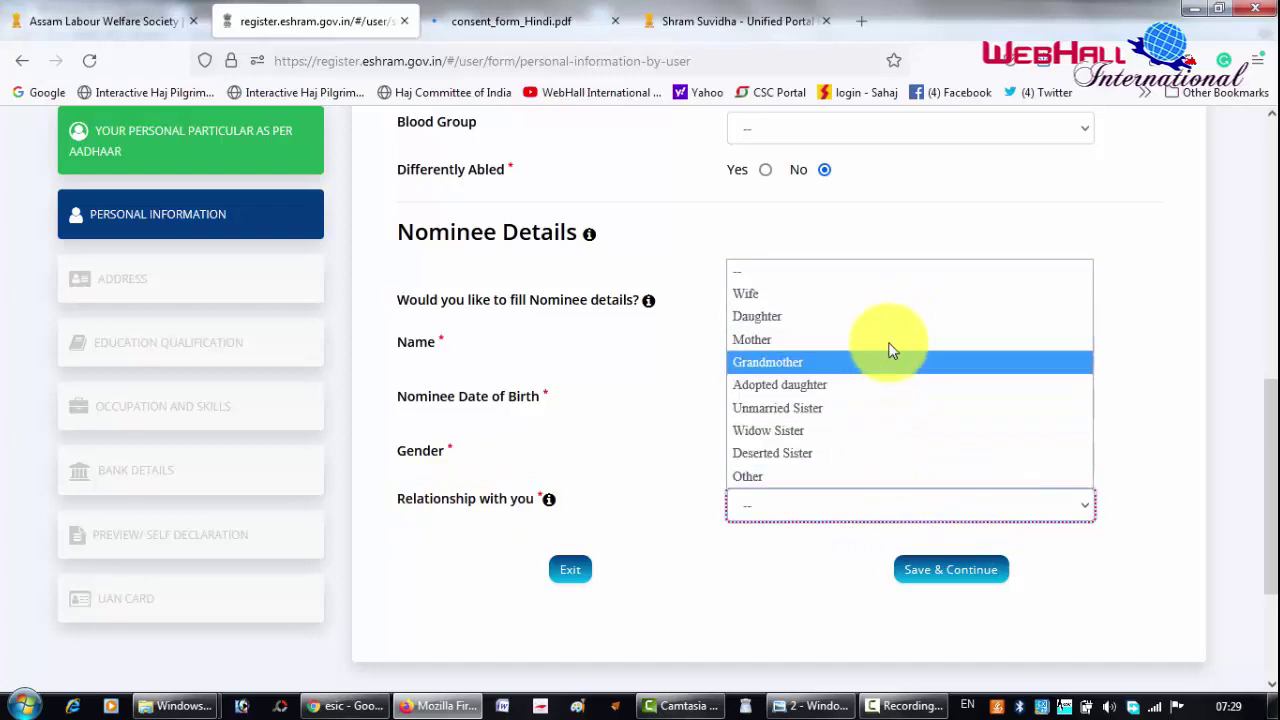
click(889, 294)
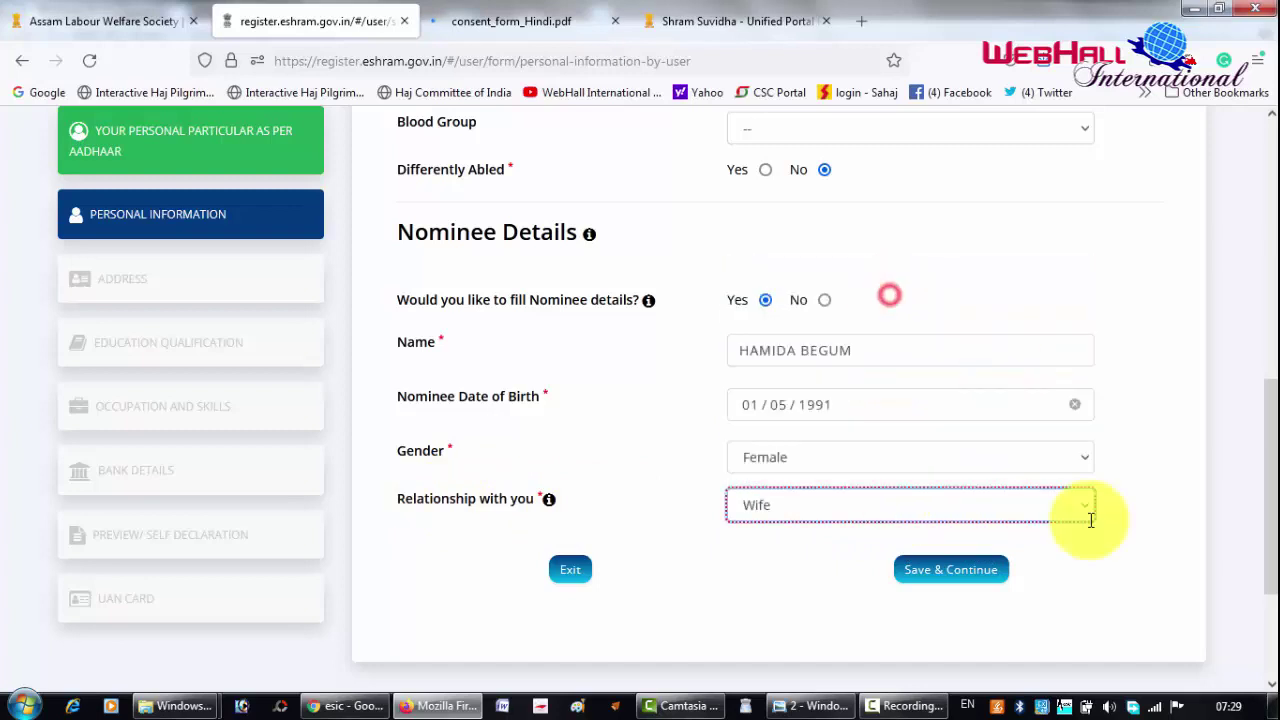
Save personal information, then set home state ASSAM and house number 000.
click(950, 570)
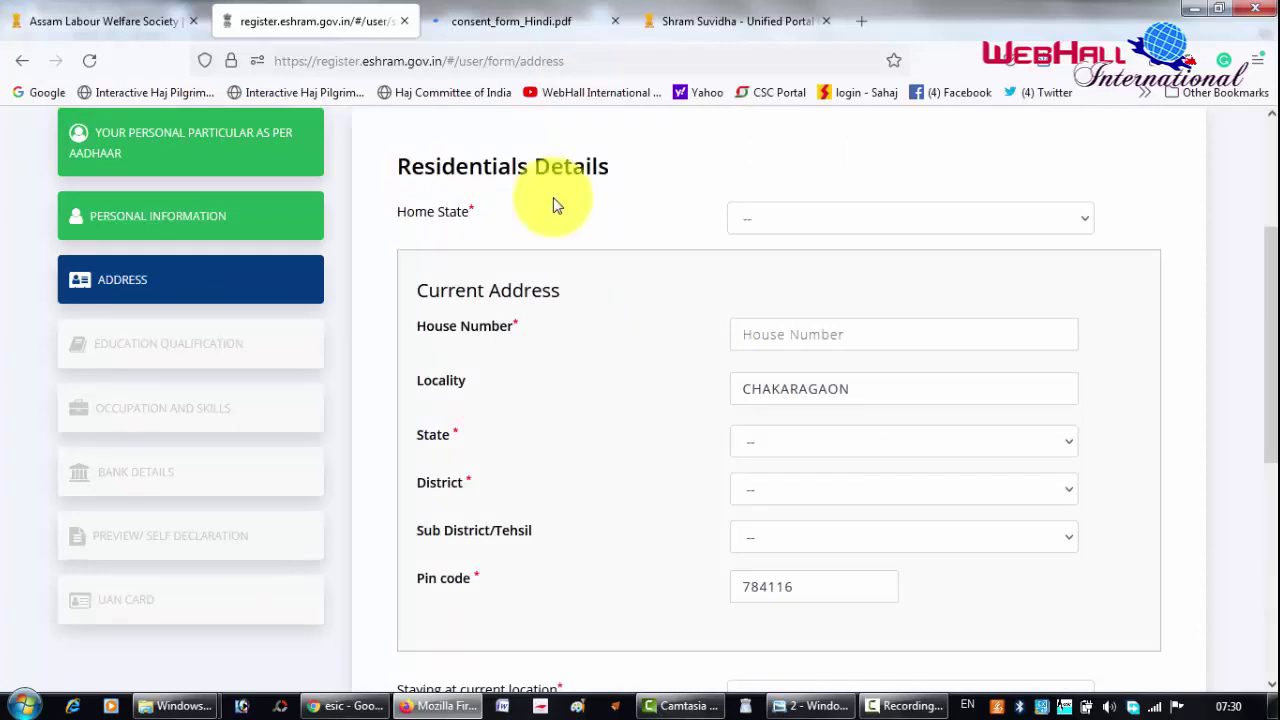
click(920, 220)
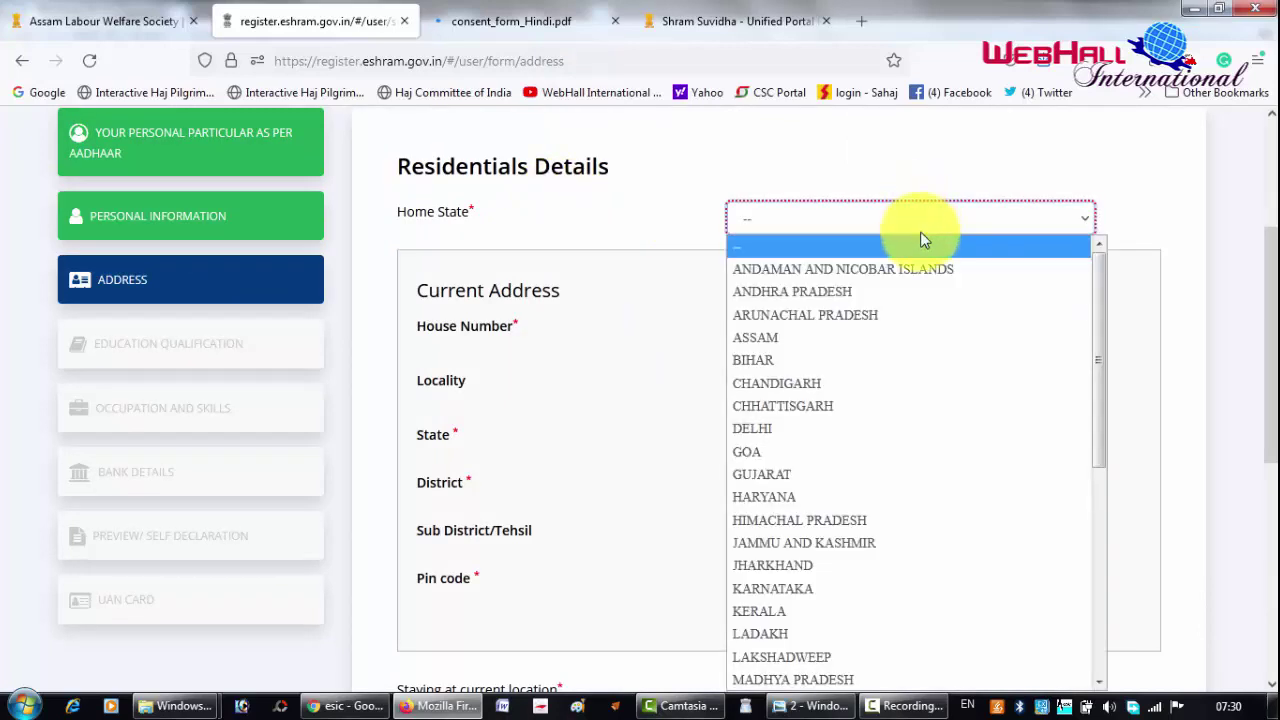
click(865, 333)
click(865, 334)
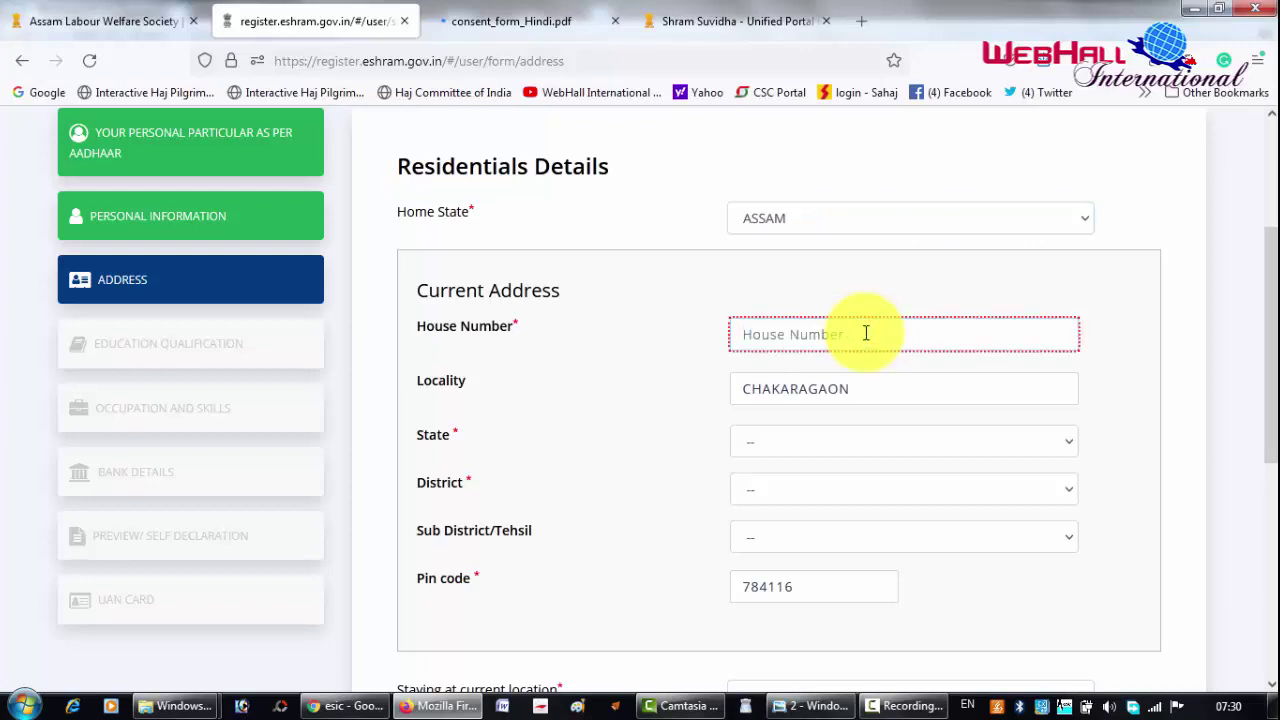
text(000)
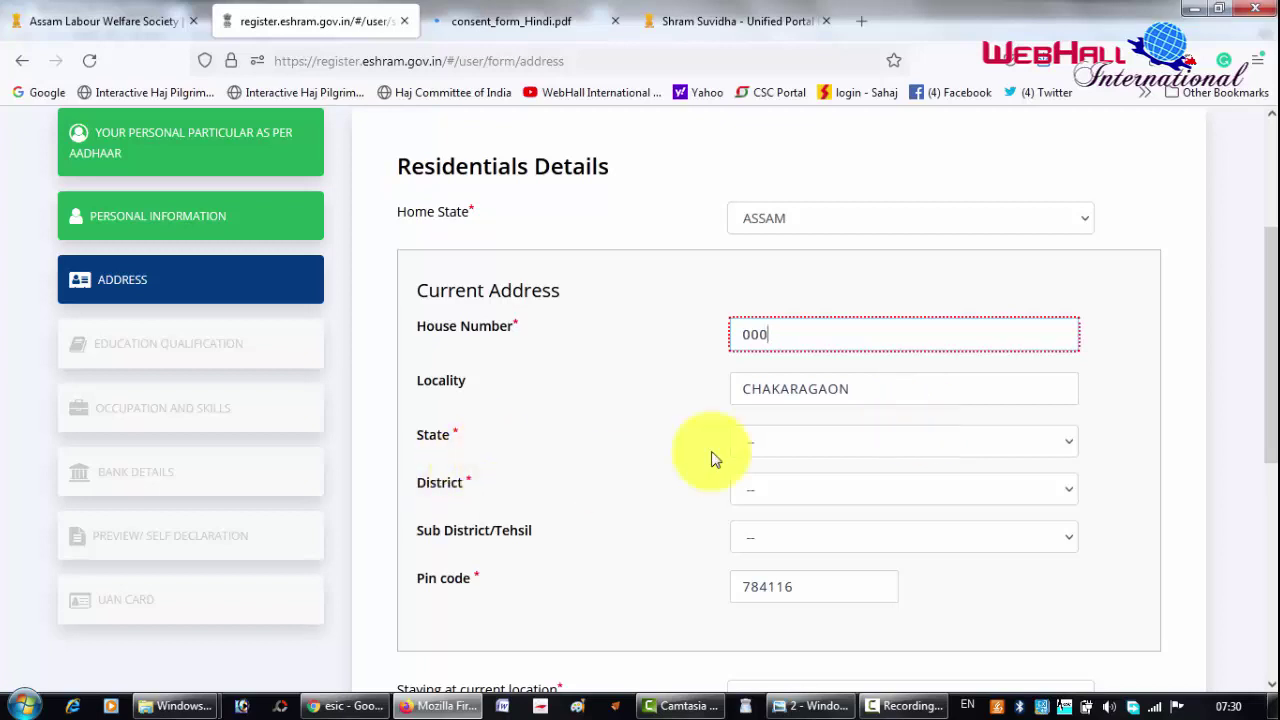
Set the current address to state ASSAM, district DARRANG, sub-district Mangaldoi (Pt).
click(1000, 435)
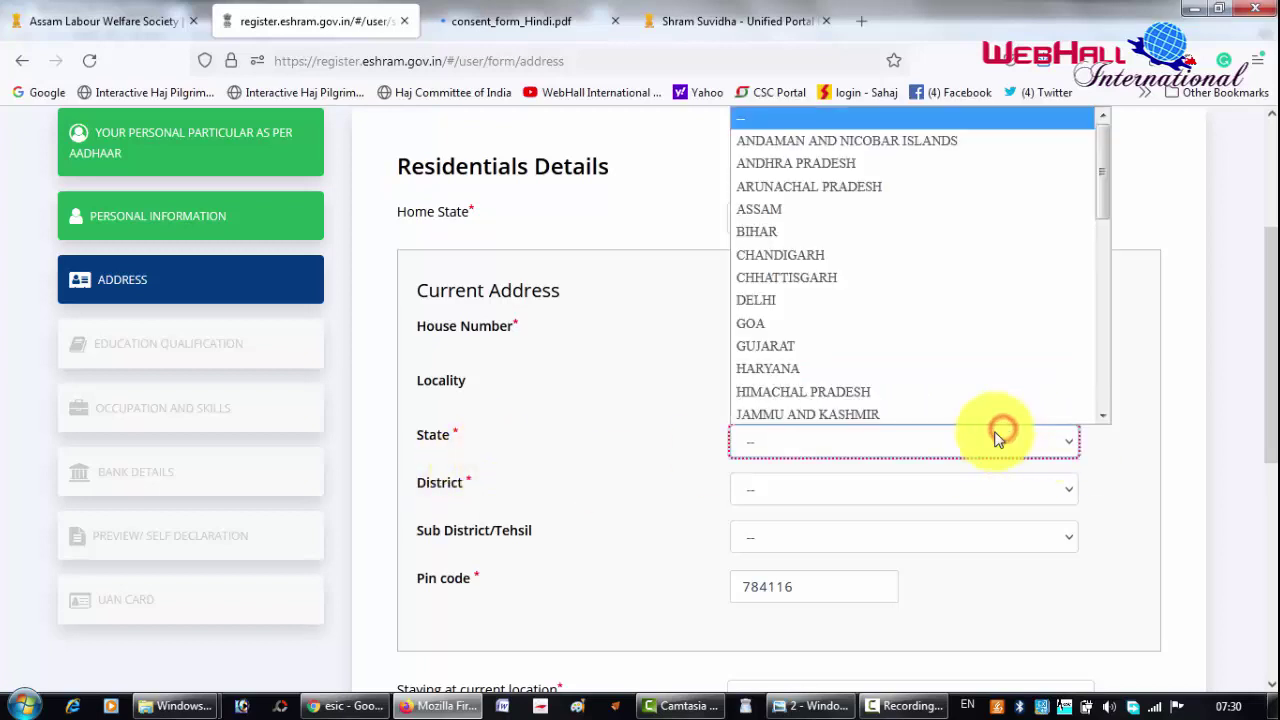
click(874, 207)
click(882, 490)
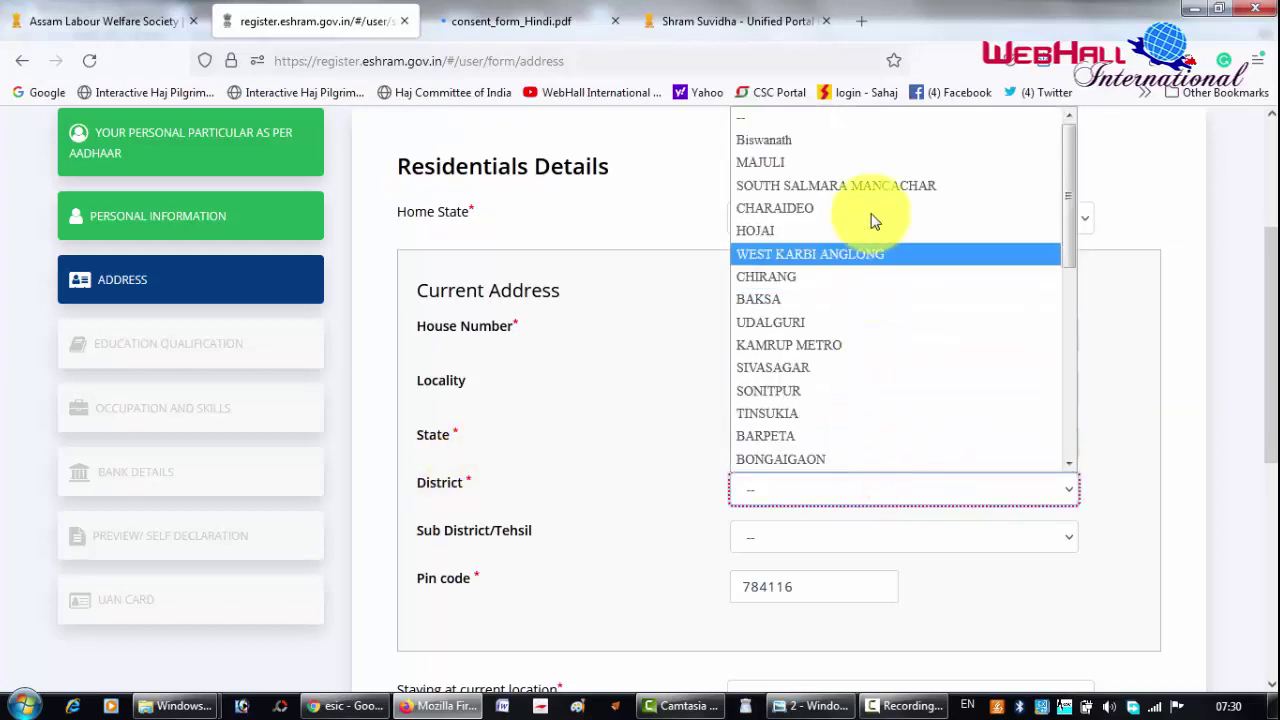
click(882, 323)
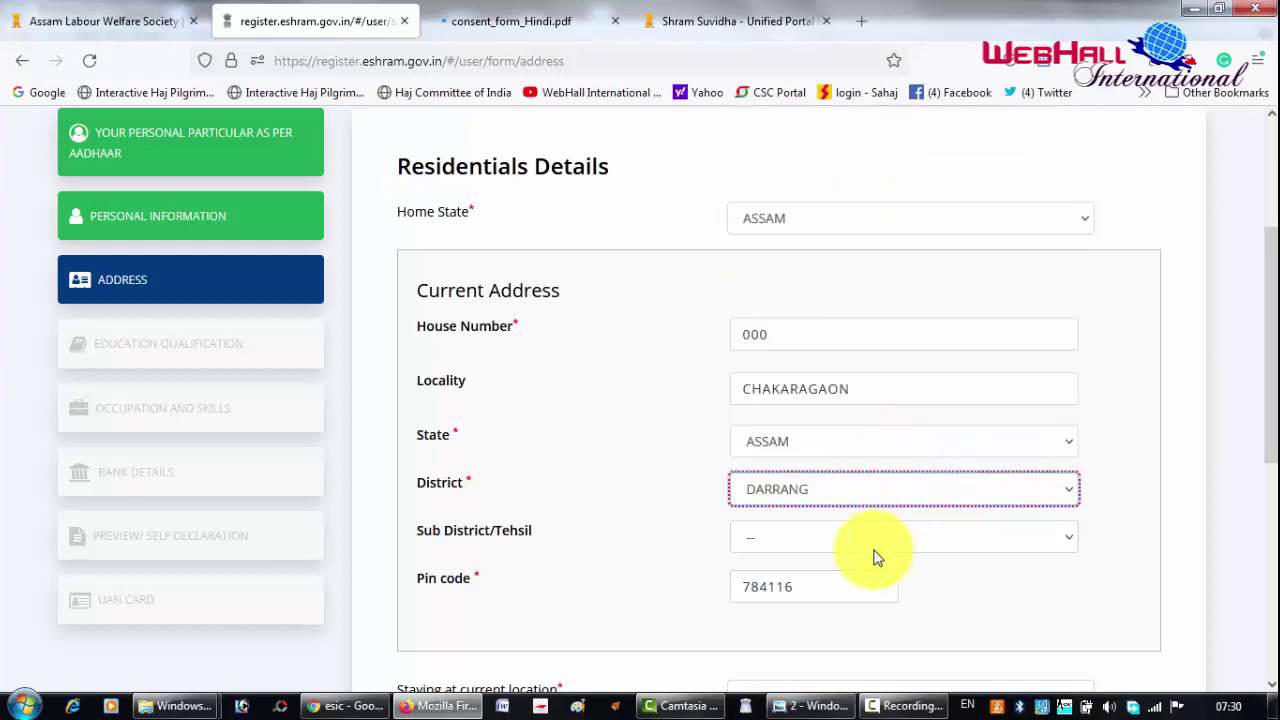
click(862, 537)
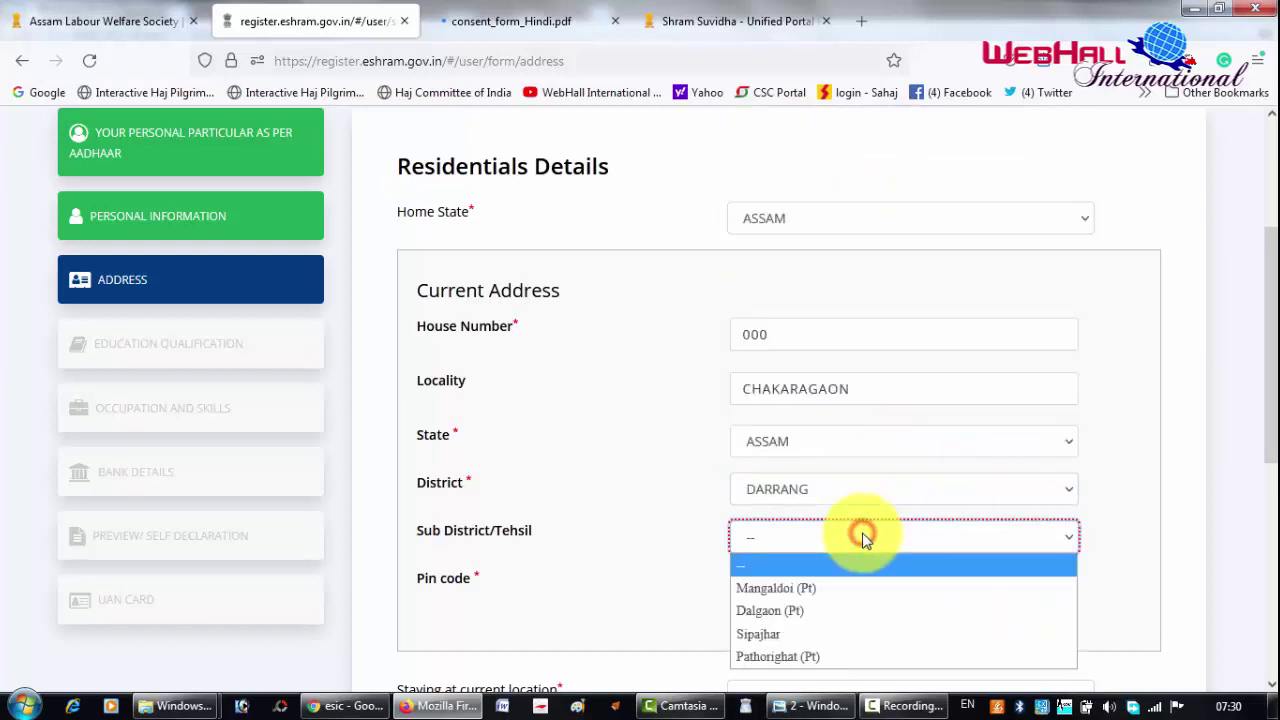
click(845, 587)
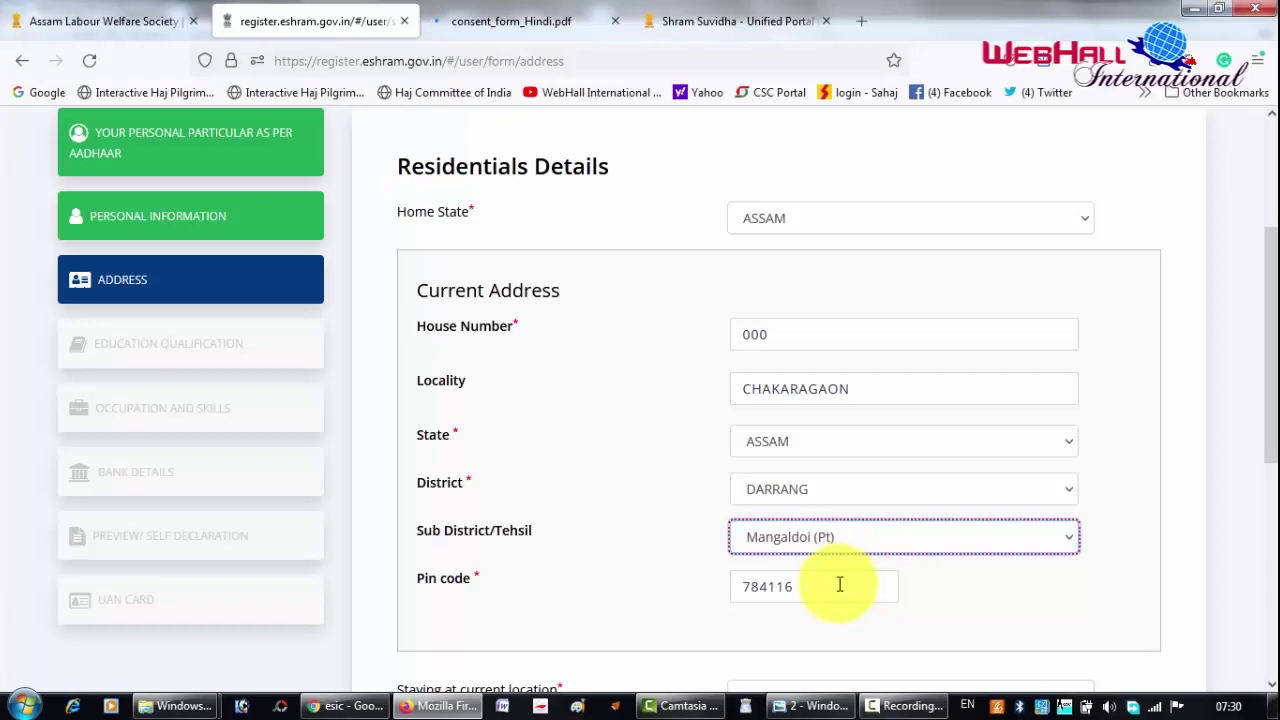
drag(1272, 262, 1272, 498)
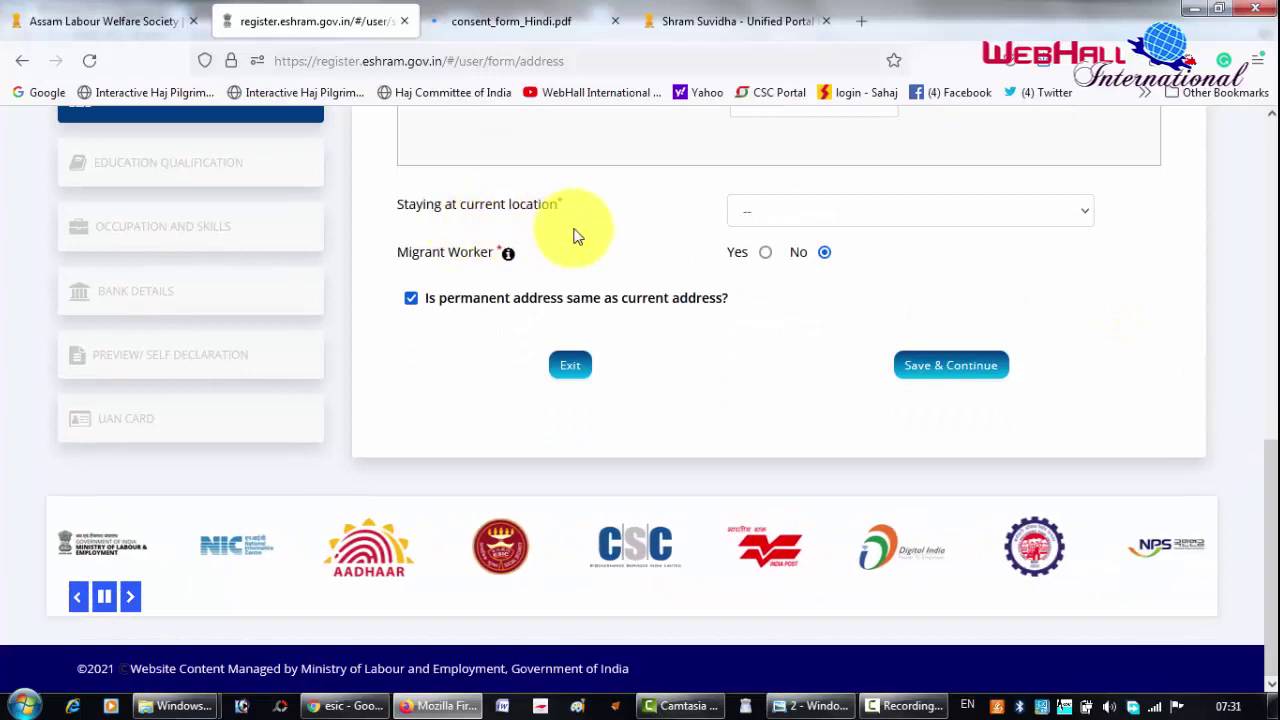
Set time at current location to More than 25 years and Migrant Worker to No.
click(826, 209)
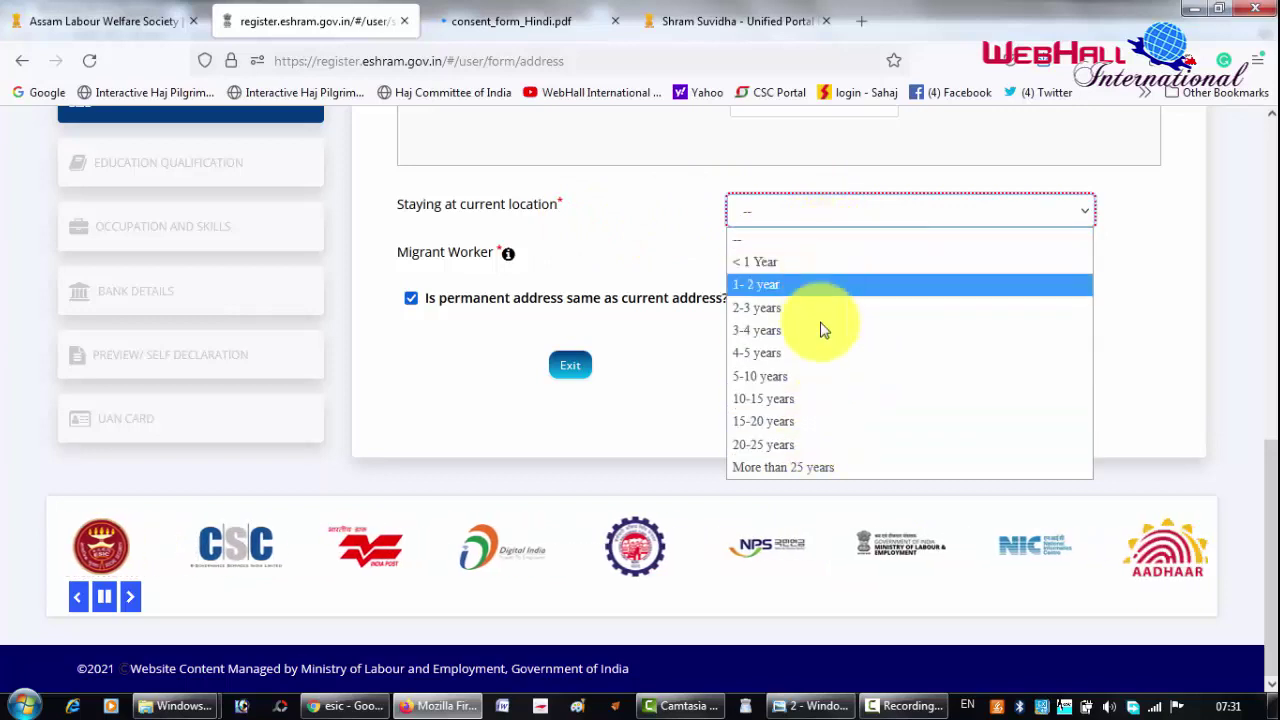
click(826, 467)
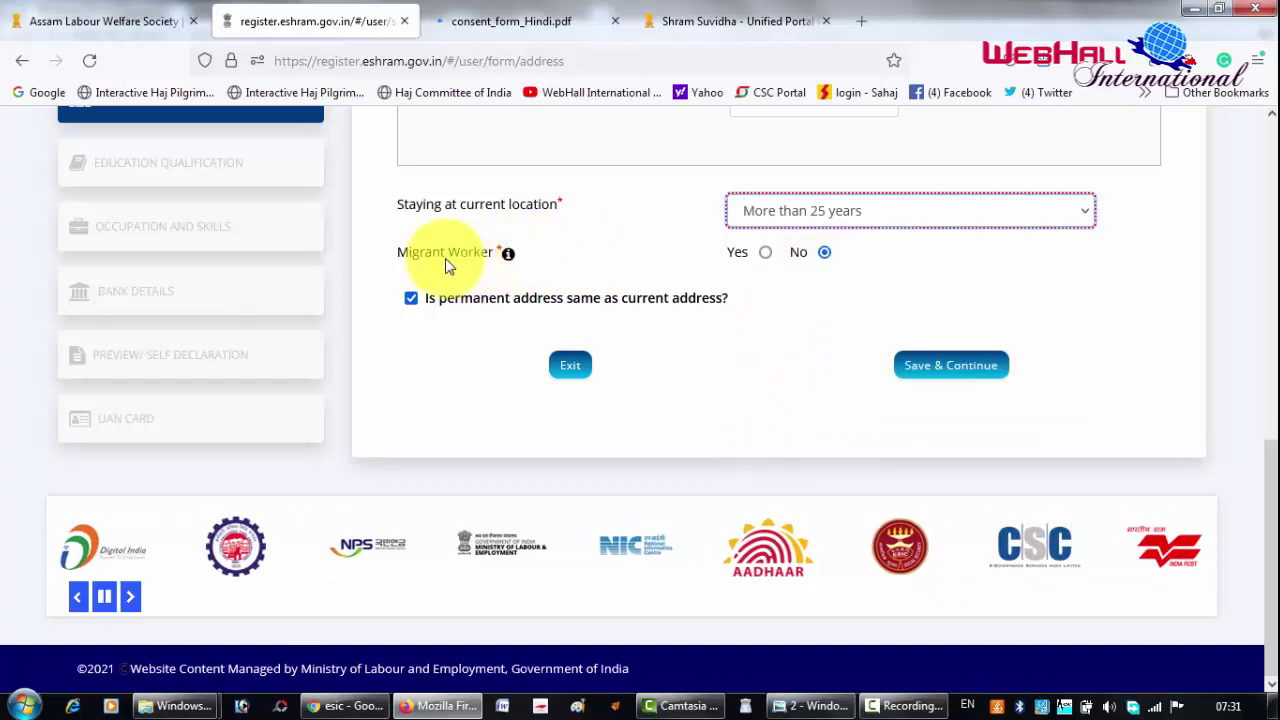
mouse_move(508, 256)
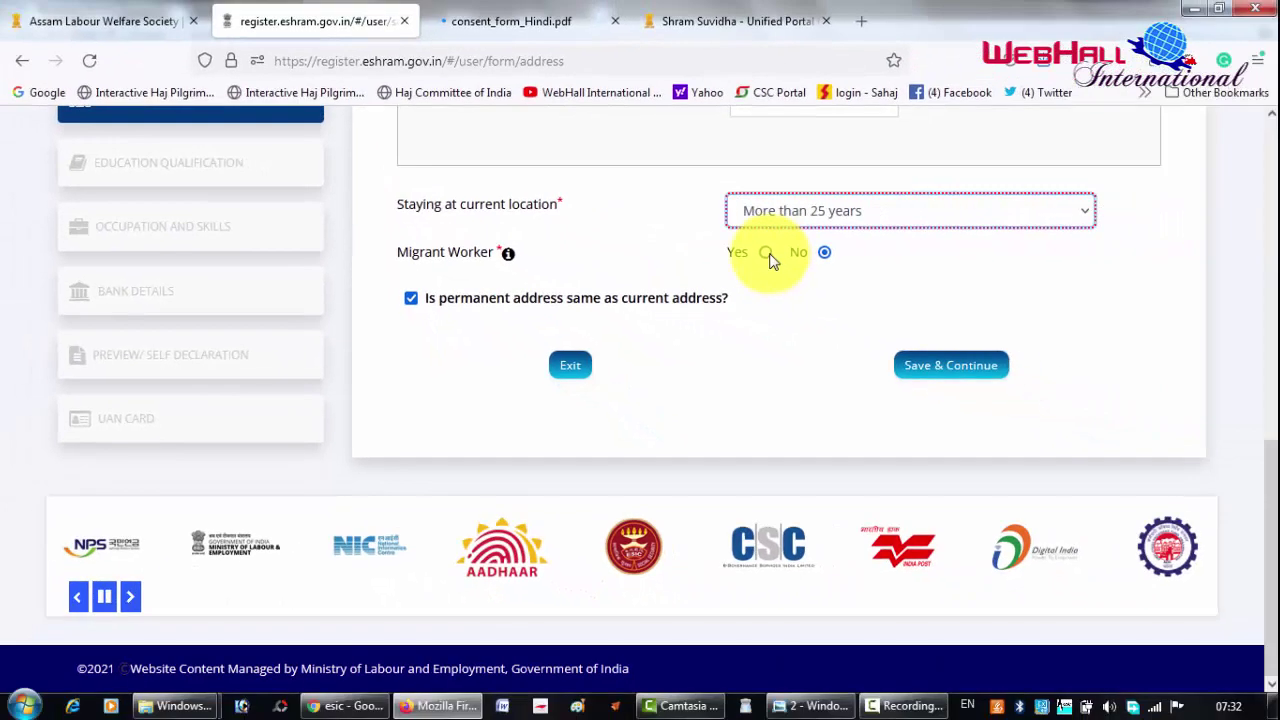
click(765, 252)
click(799, 302)
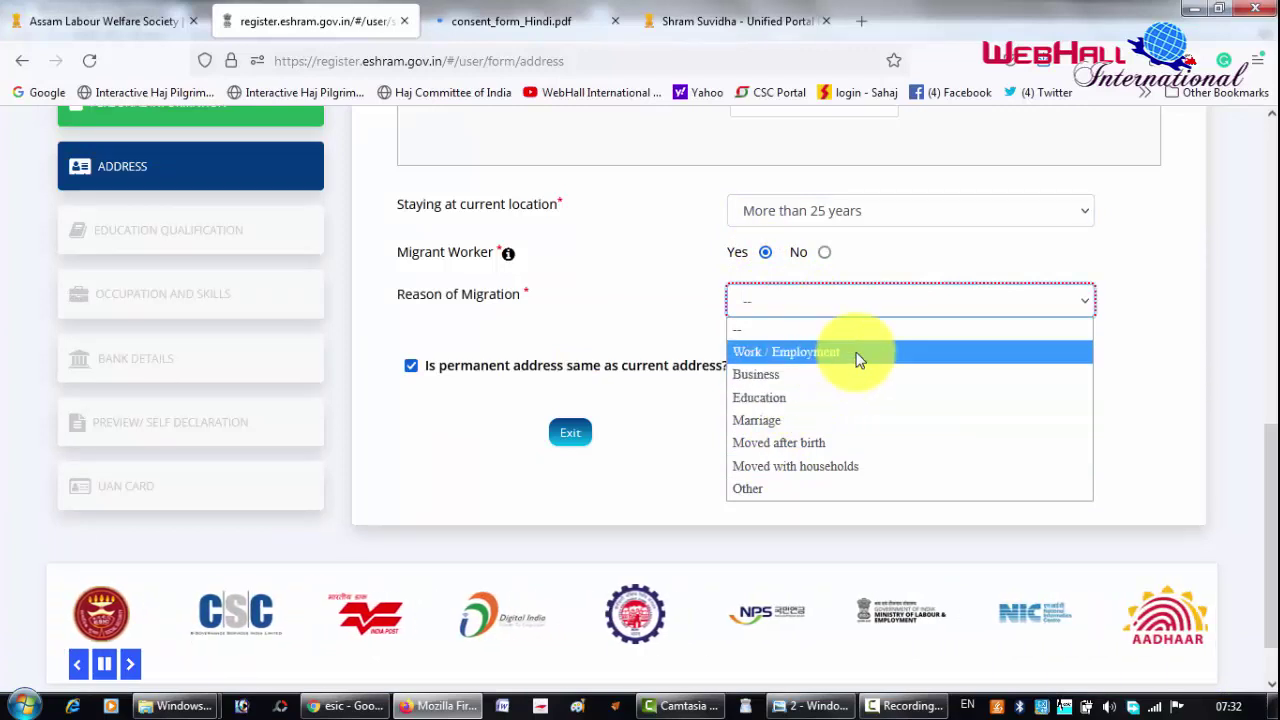
click(688, 320)
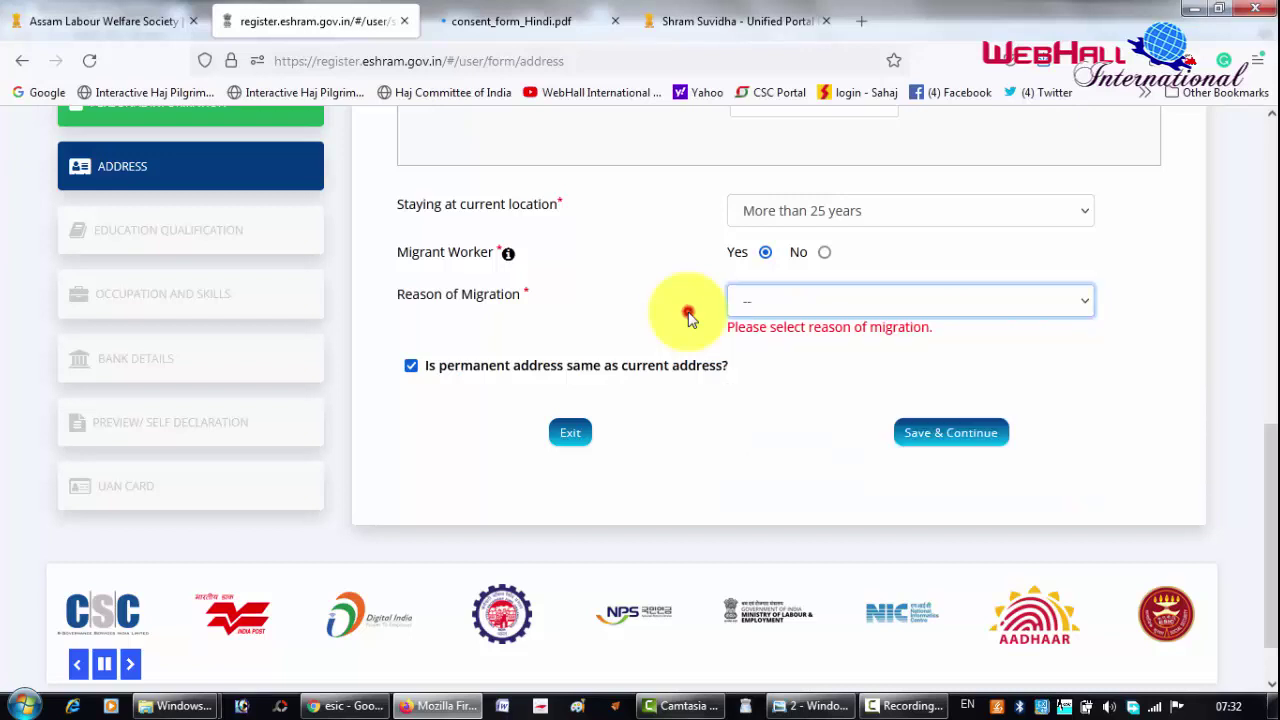
click(824, 253)
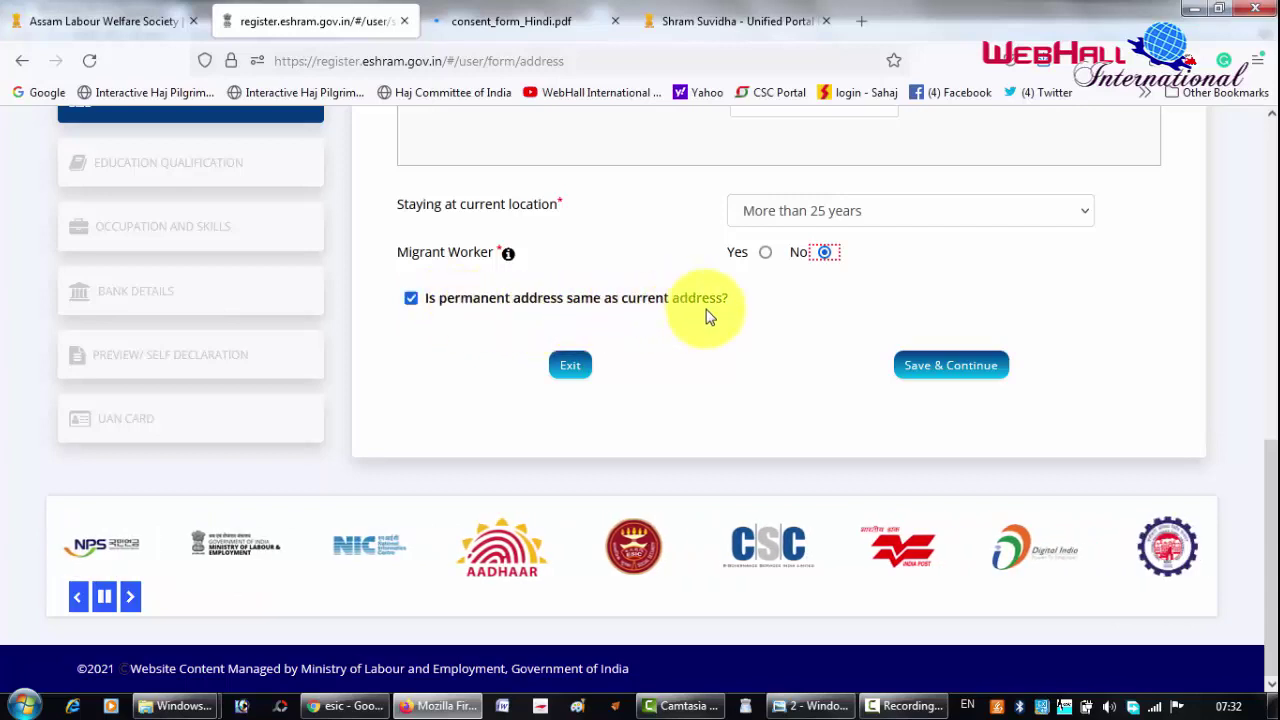
Mark the permanent address as the same as the current address and save the address step.
scroll(706, 314, up, 4)
scroll(706, 314, down, 4)
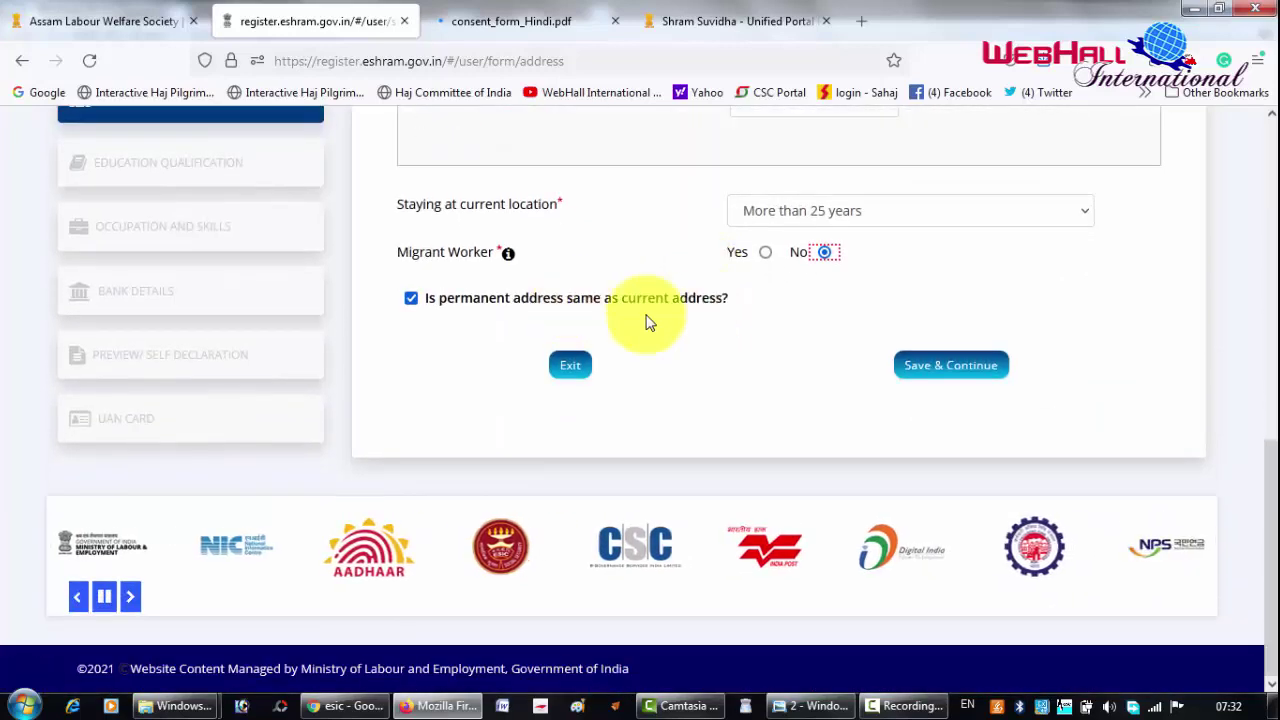
click(411, 299)
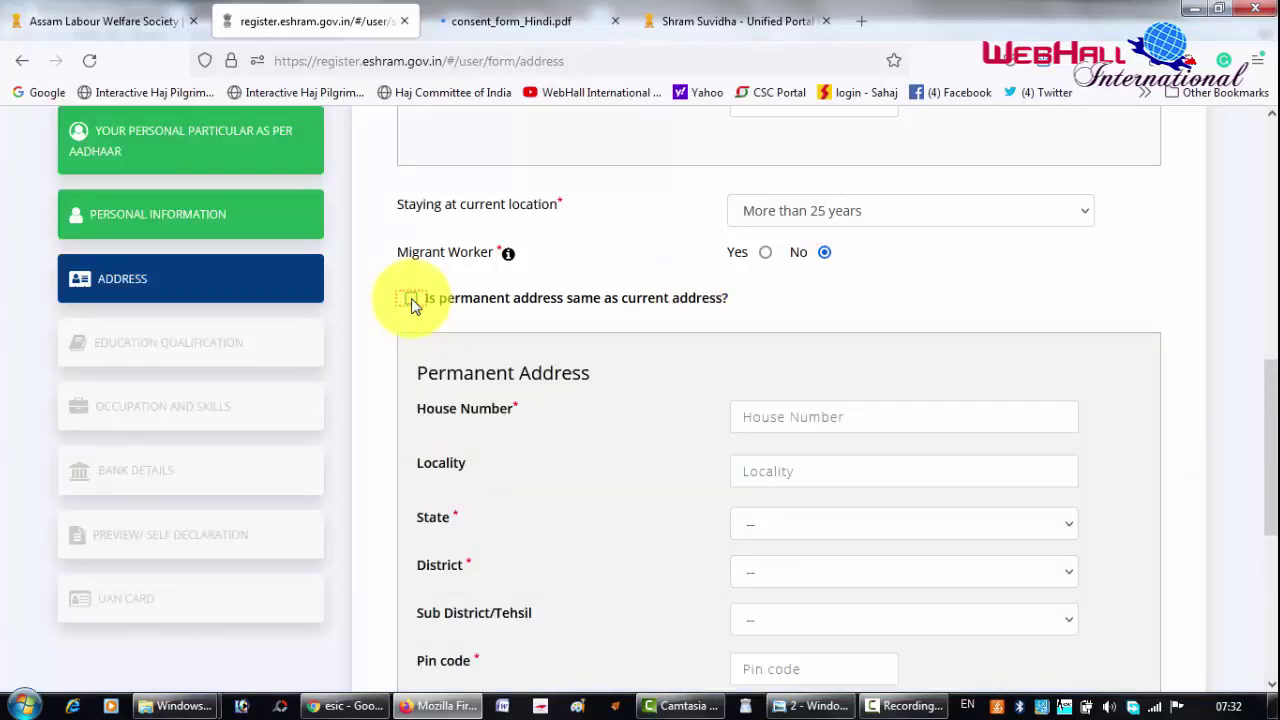
click(411, 299)
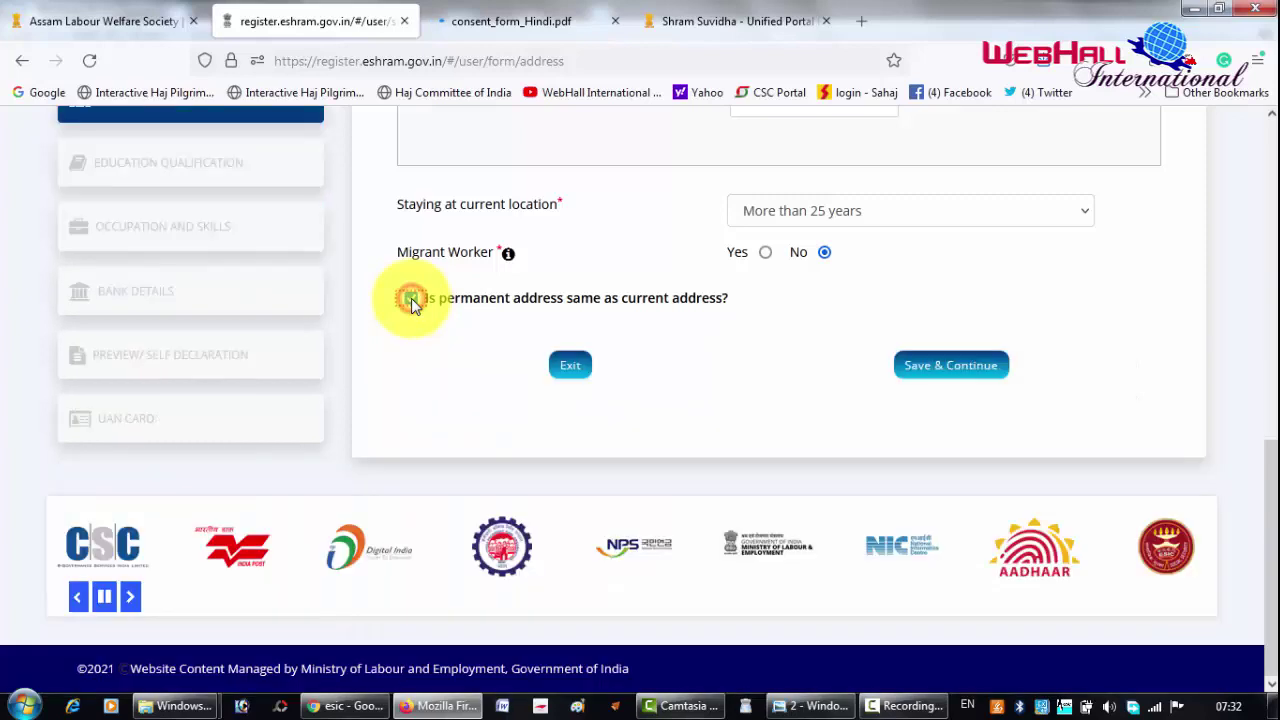
click(957, 371)
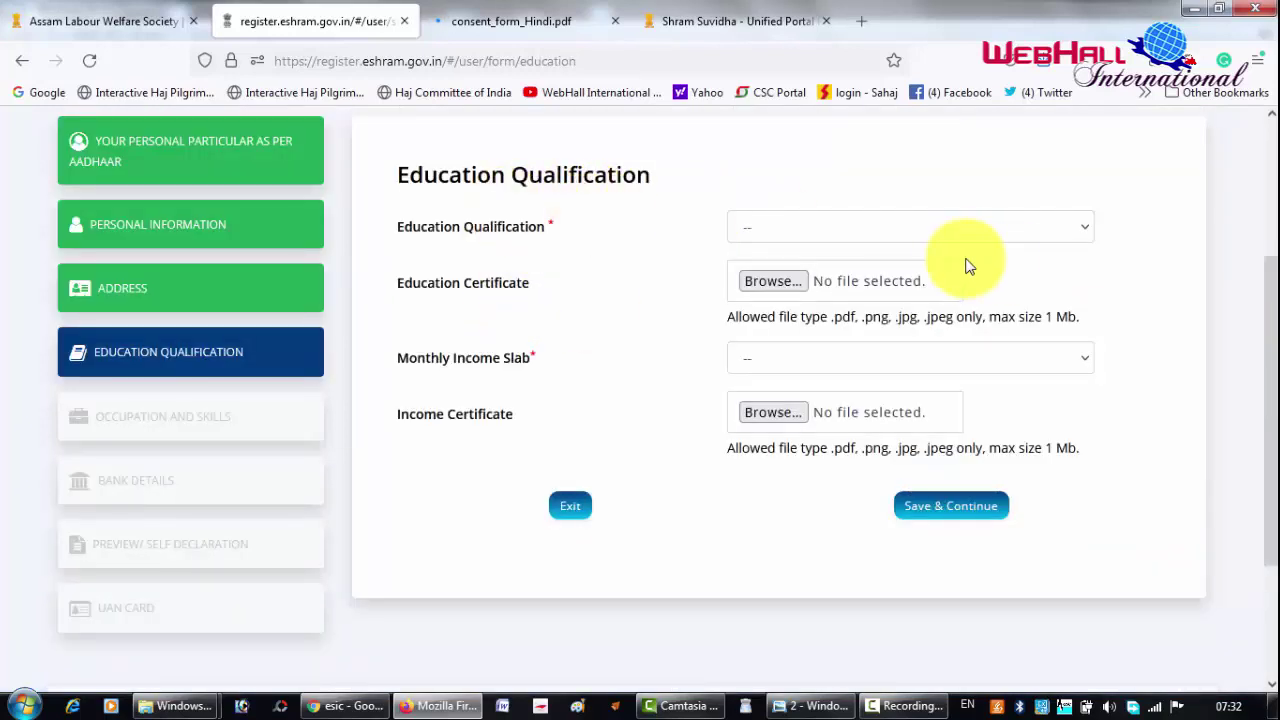
Choose Primary education and the 10000 & Below monthly income slab, then save.
click(939, 224)
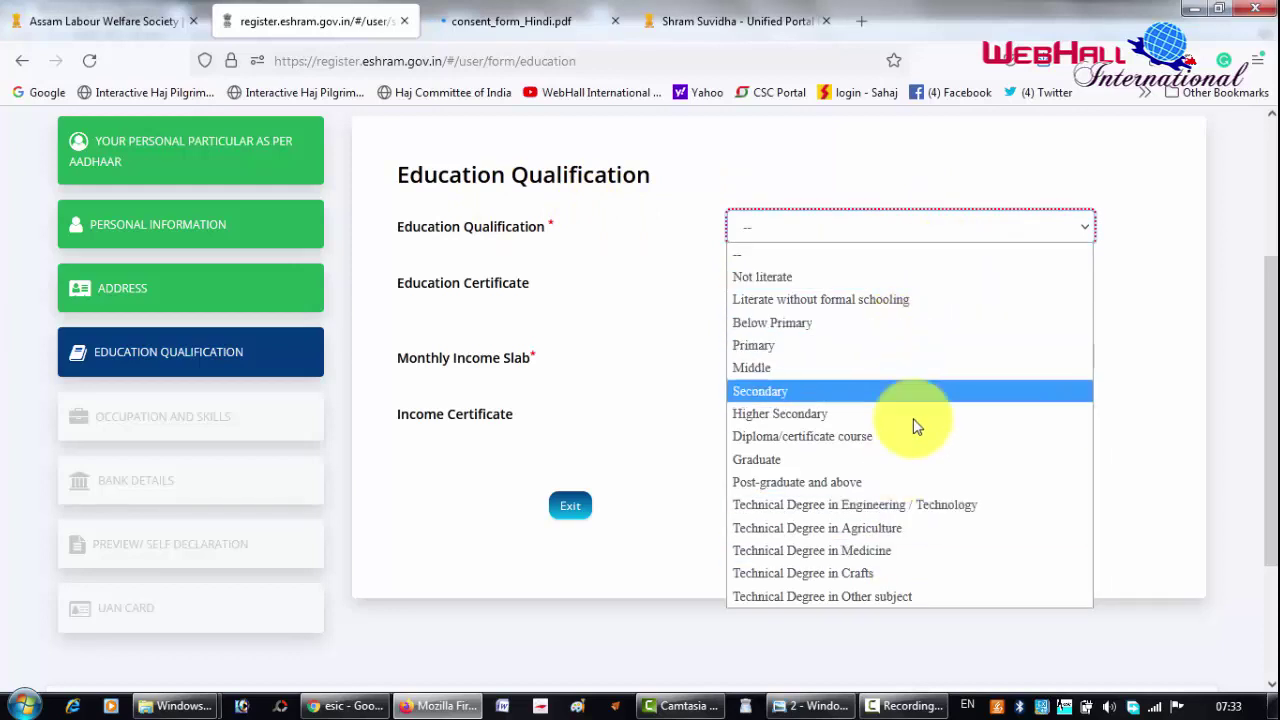
click(899, 349)
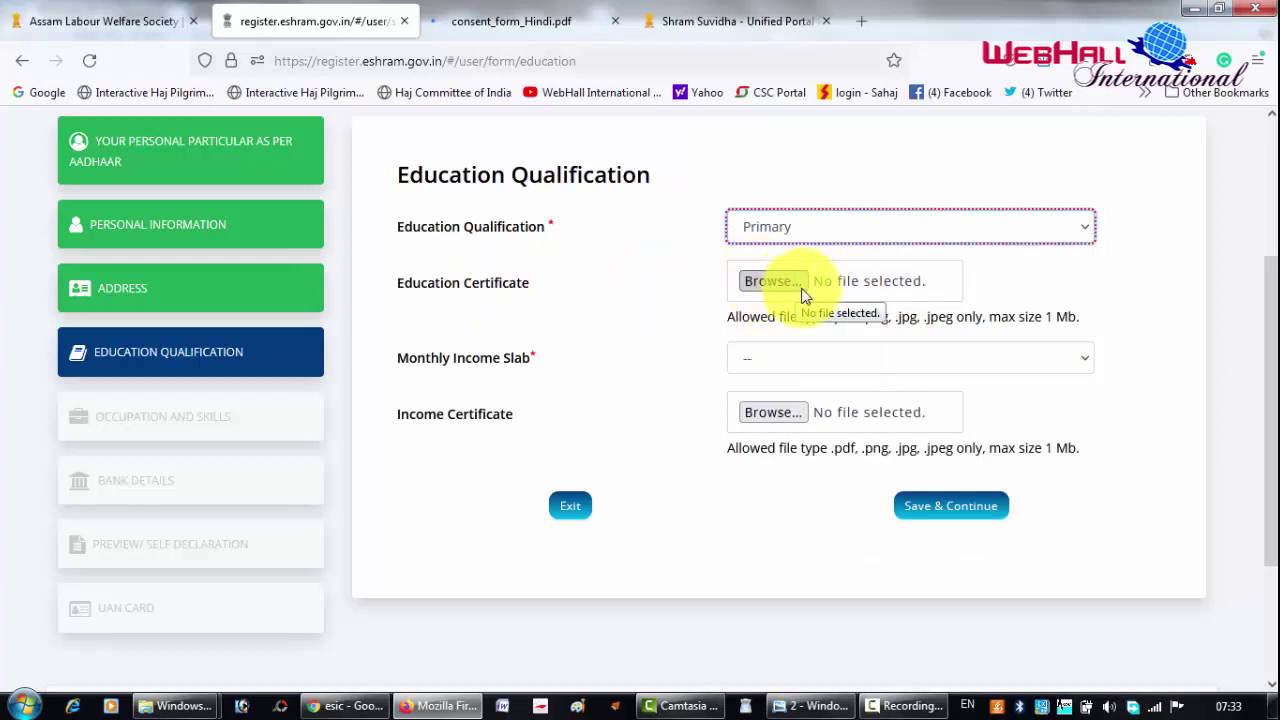
click(800, 362)
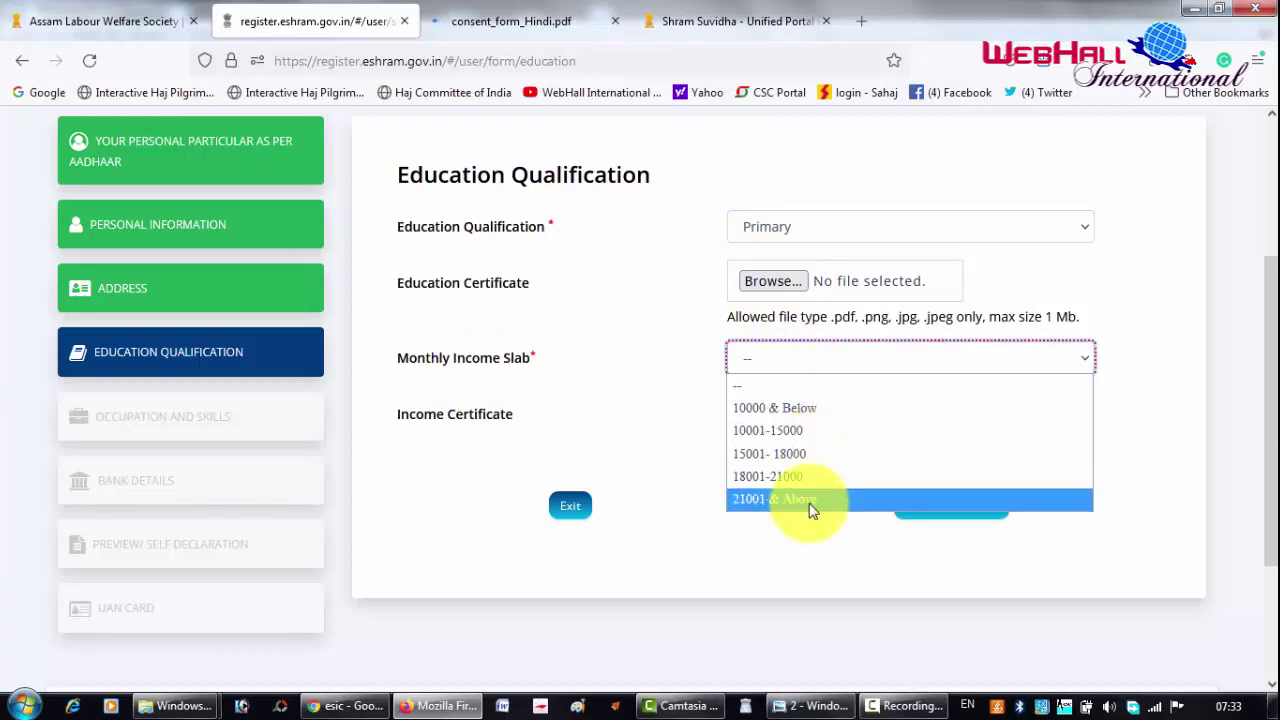
click(785, 412)
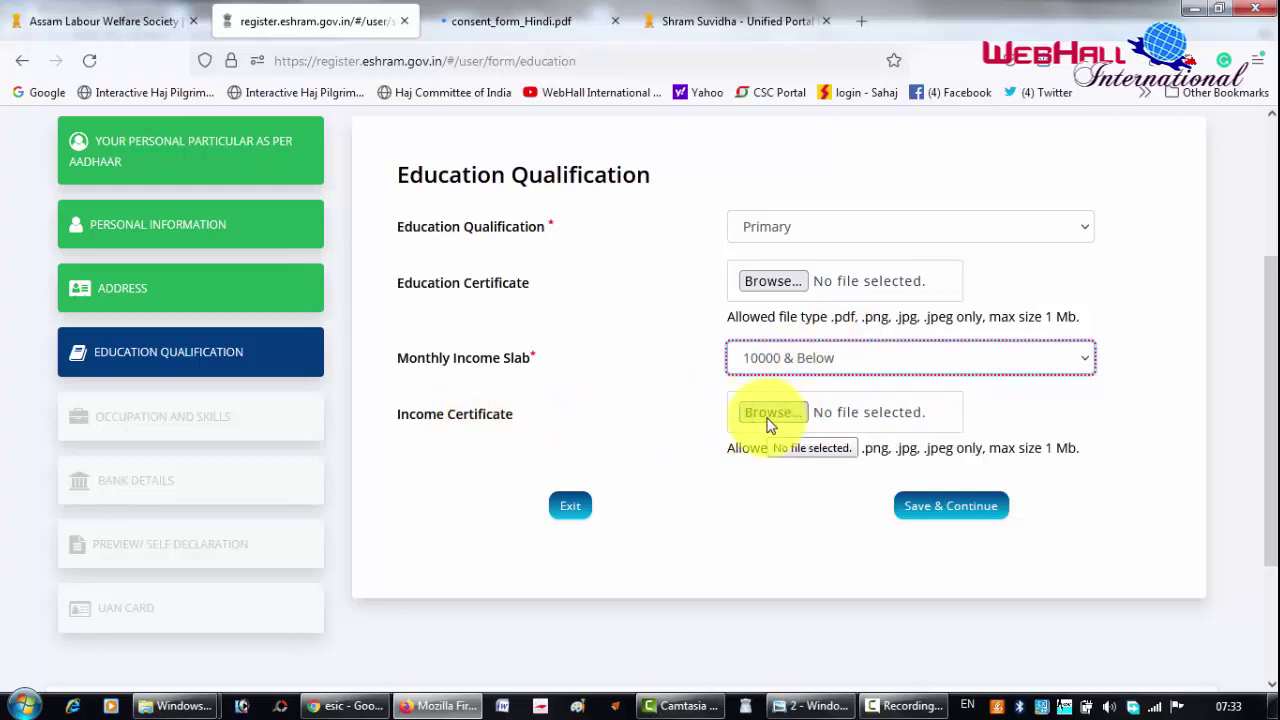
click(945, 510)
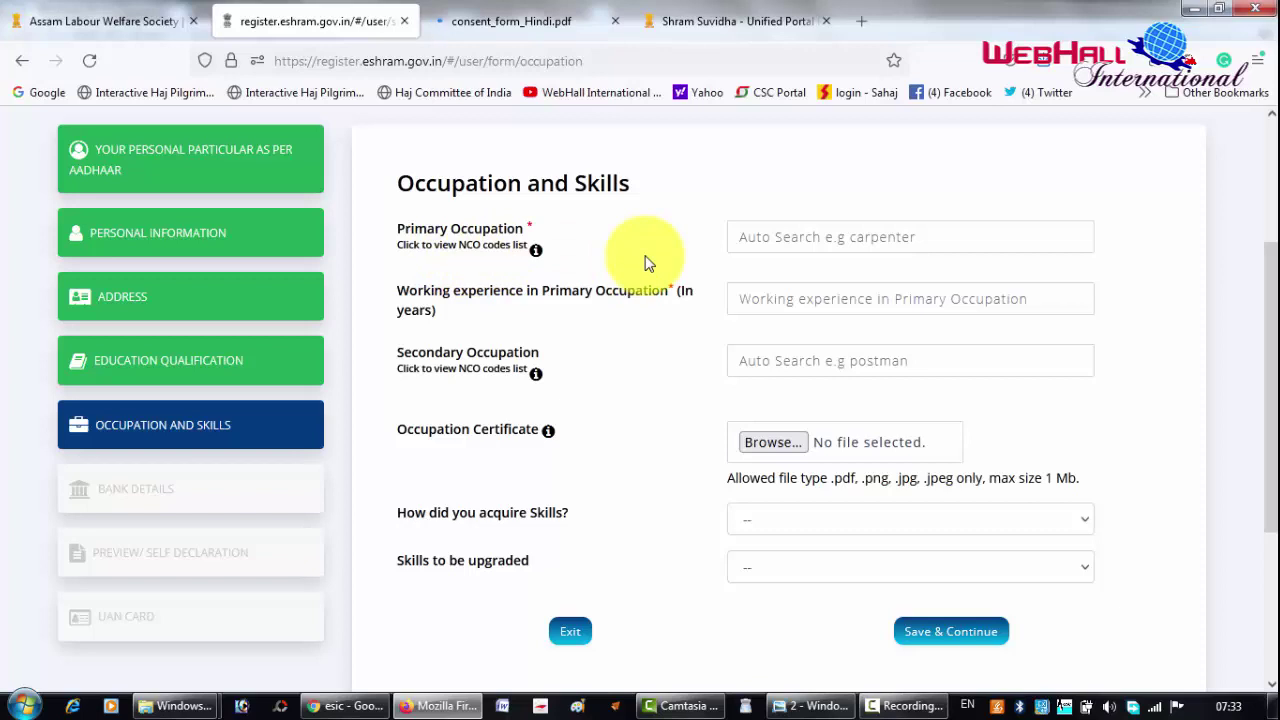
Select the Primary Occupation field and bring up the NCO codes list.
click(790, 237)
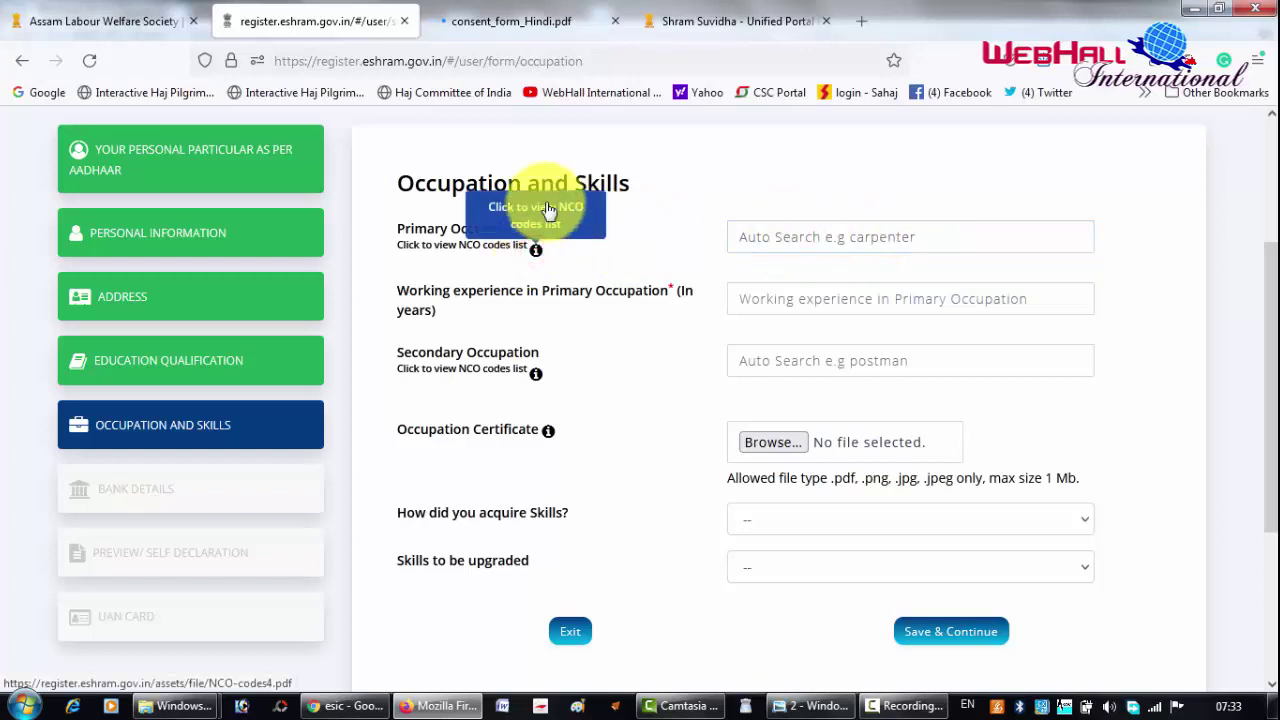
click(536, 256)
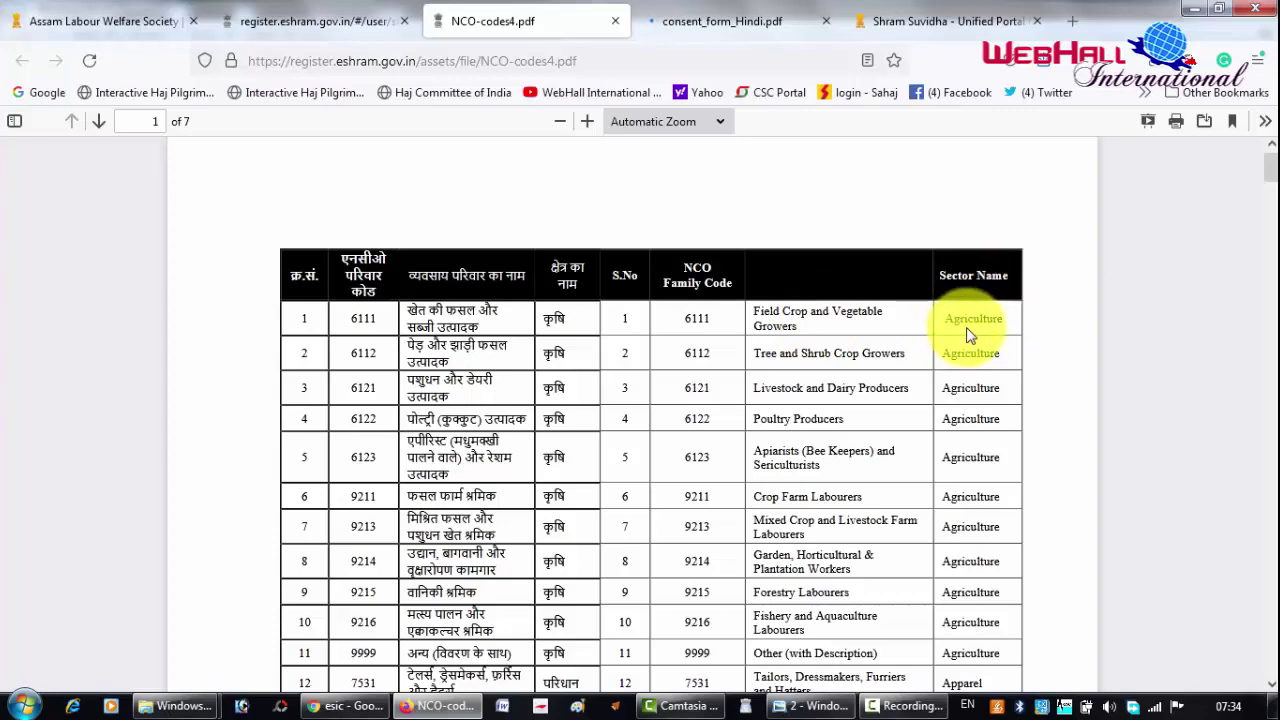
Browse the NCO family codes and sector list in NCO-codes4.pdf, then return to the e-Shram form tab.
scroll(966, 330, down, 8)
scroll(963, 338, down, 15)
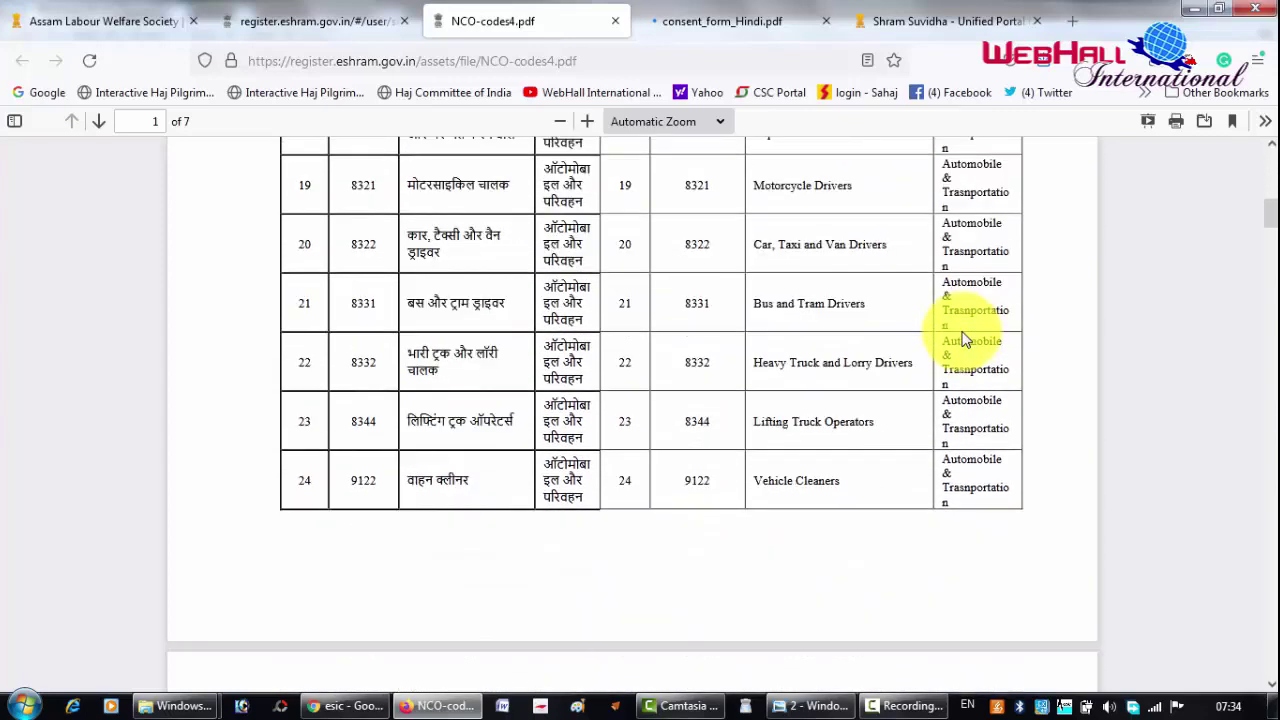
scroll(963, 340, up, 20)
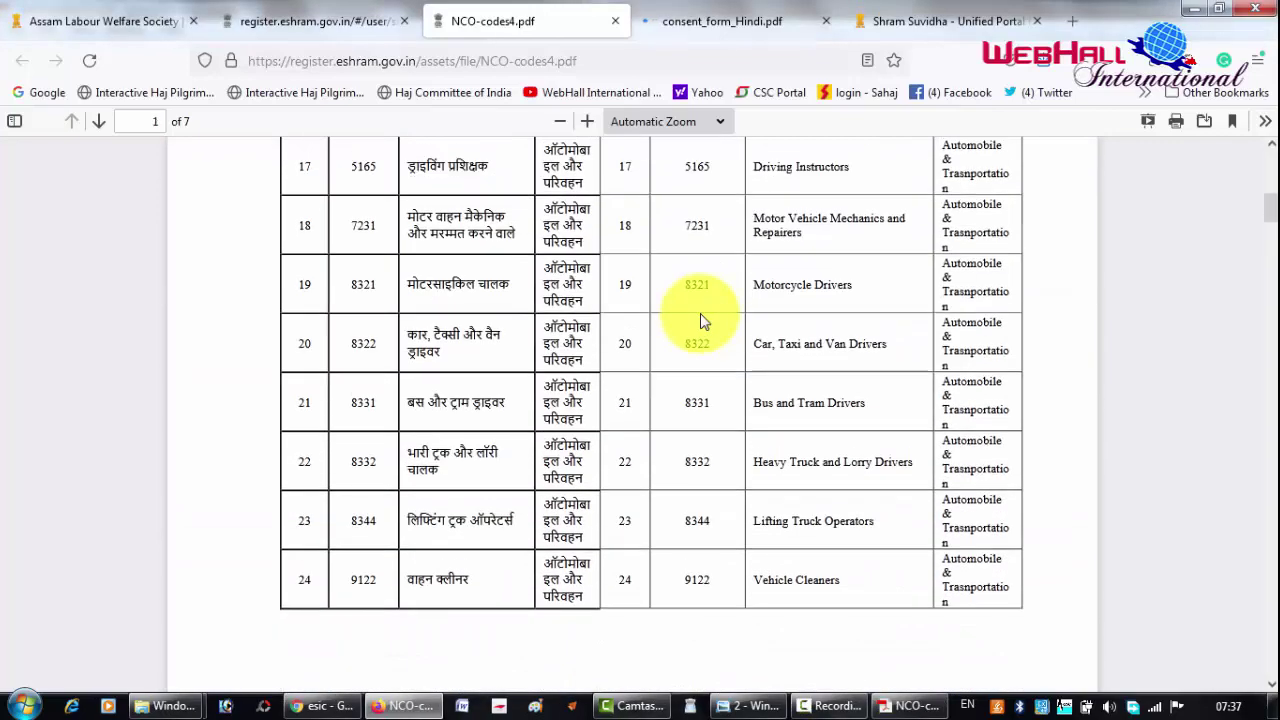
scroll(700, 318, up, 8)
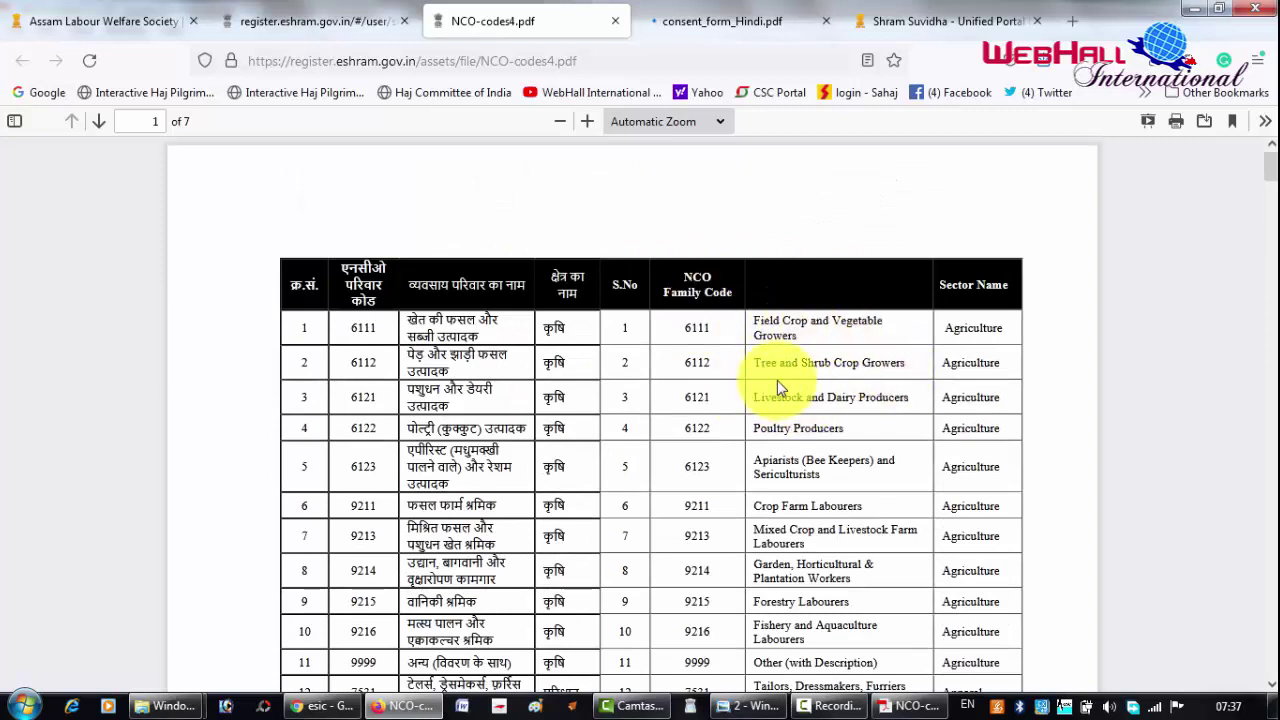
click(284, 12)
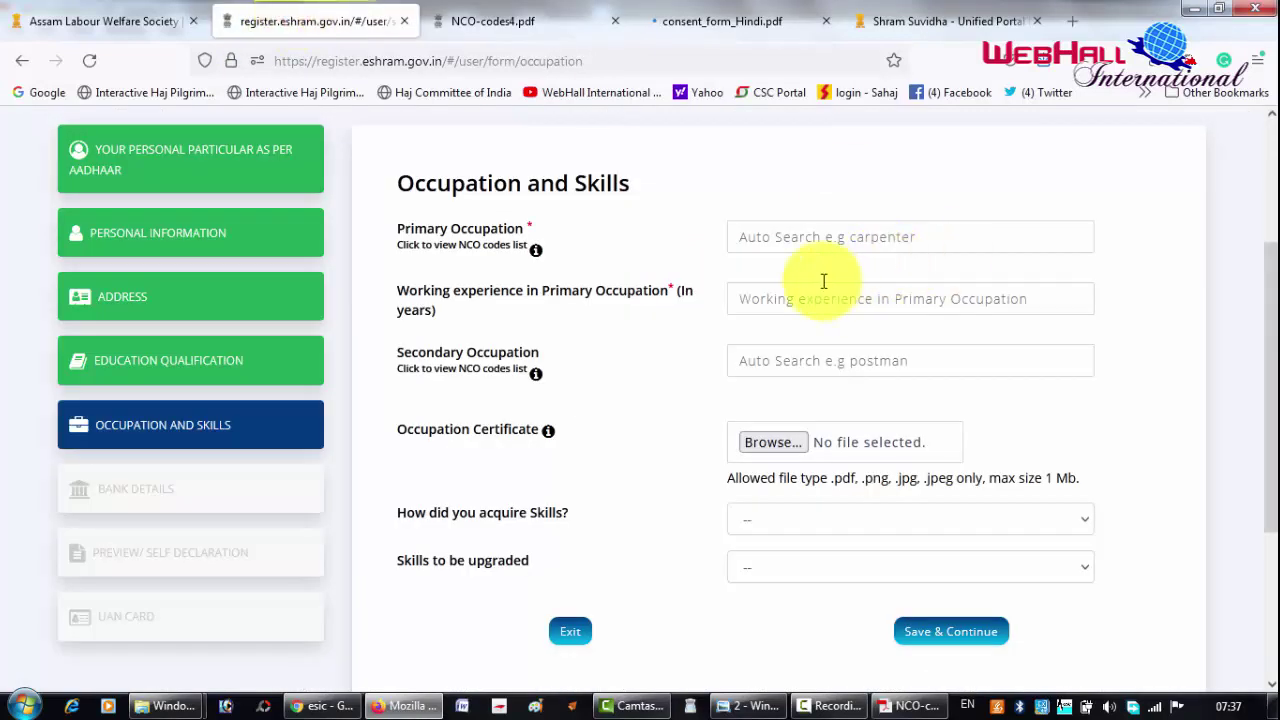
Set primary occupation to Concrete Placers, Concrete Finishers and Related Workers with 10 years' experience.
click(810, 236)
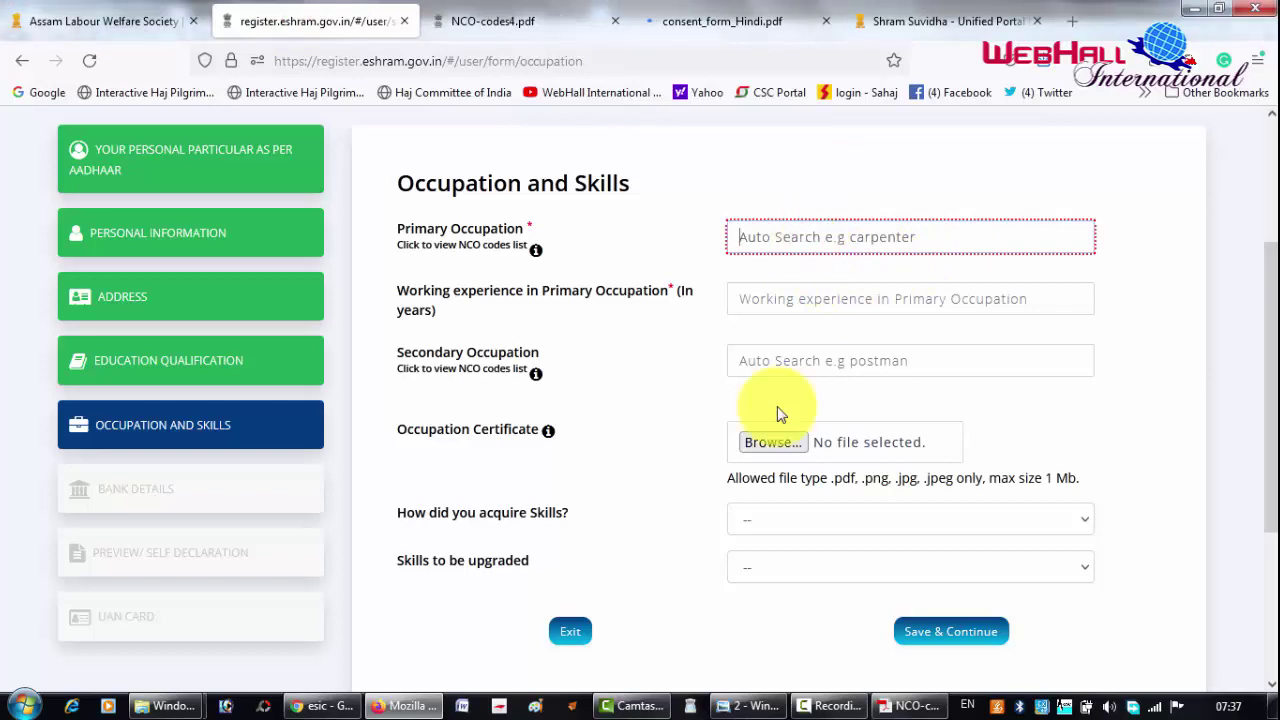
text(CONCR)
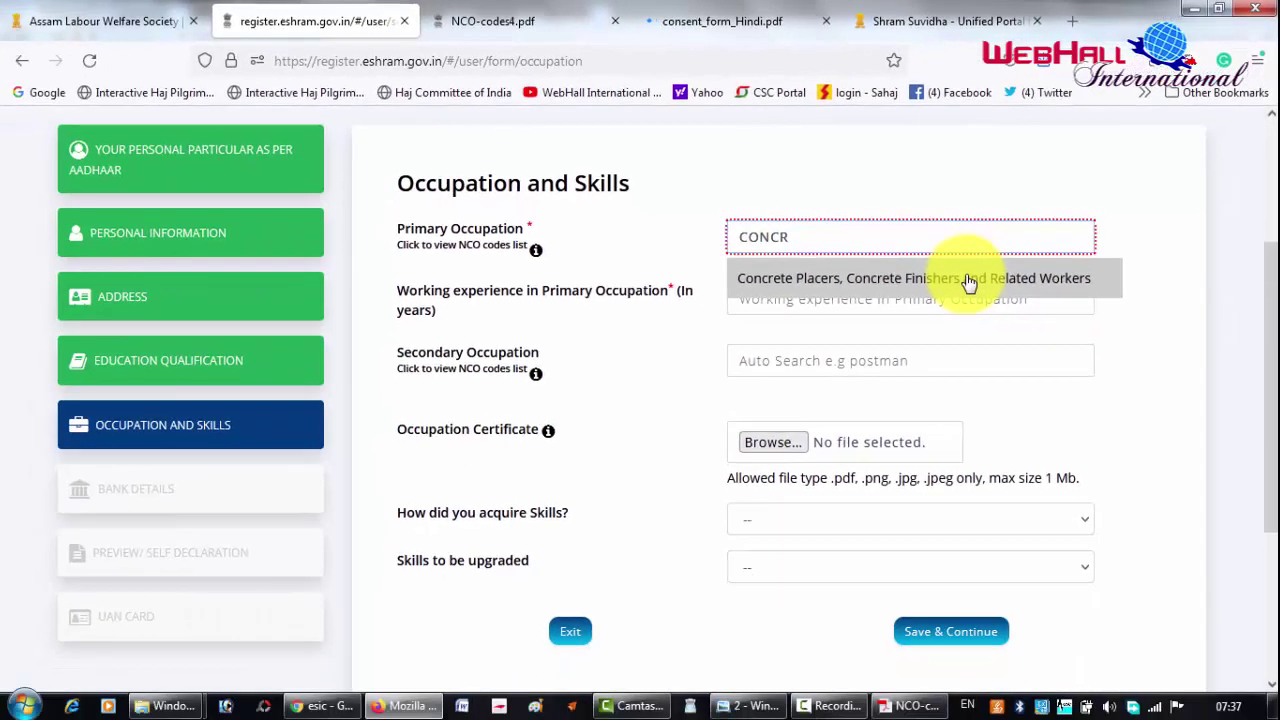
click(969, 280)
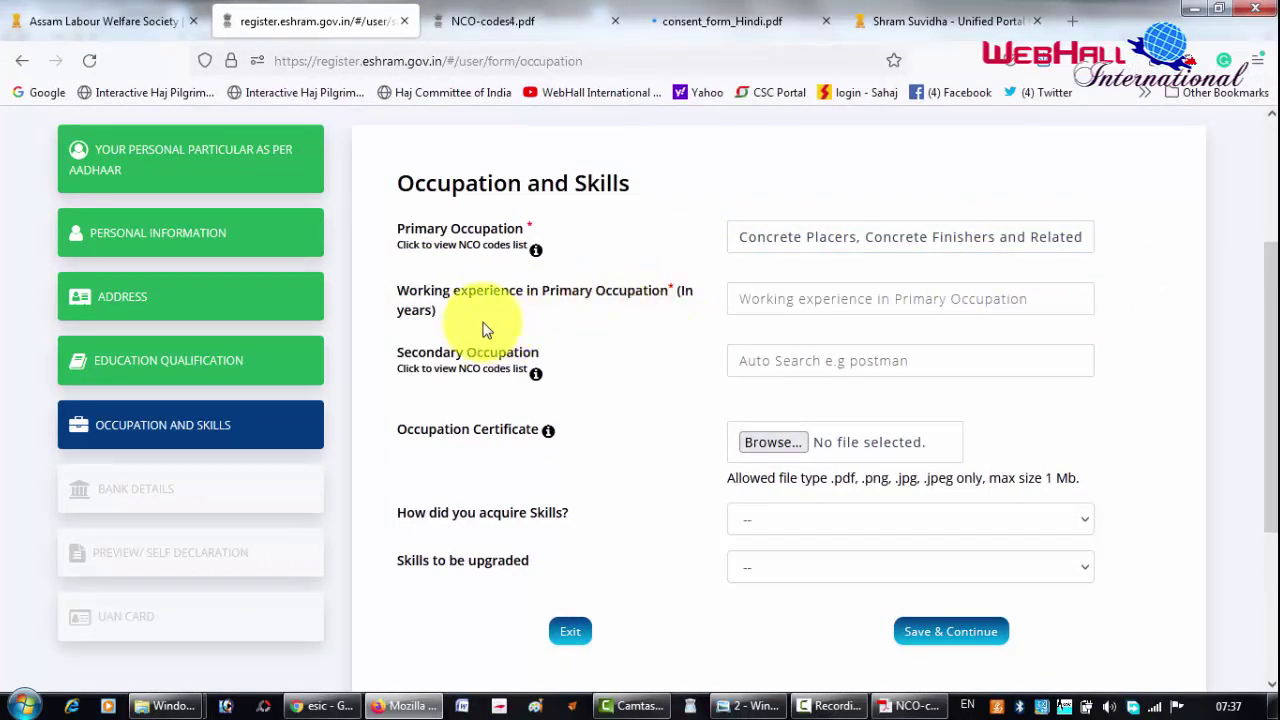
click(789, 301)
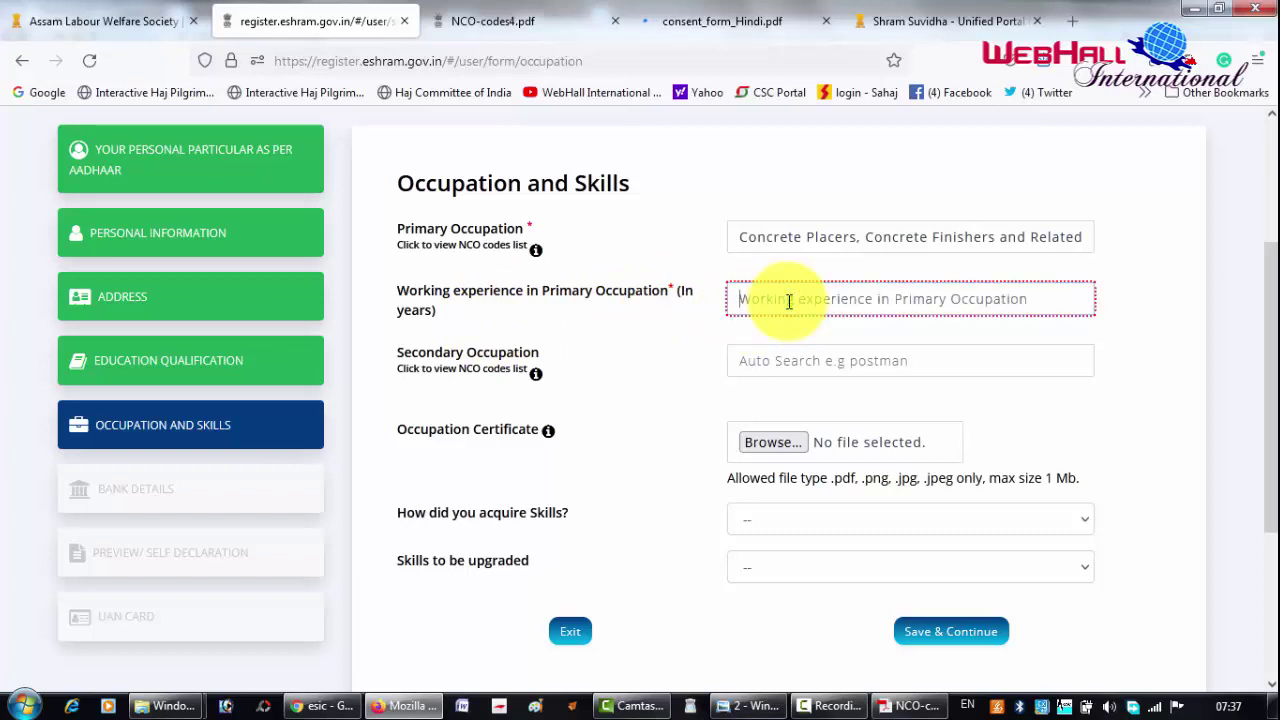
text(10)
Set the secondary occupation to Field Crop and Vegetable Growers, then bring up the skill-acquisition choices.
click(783, 355)
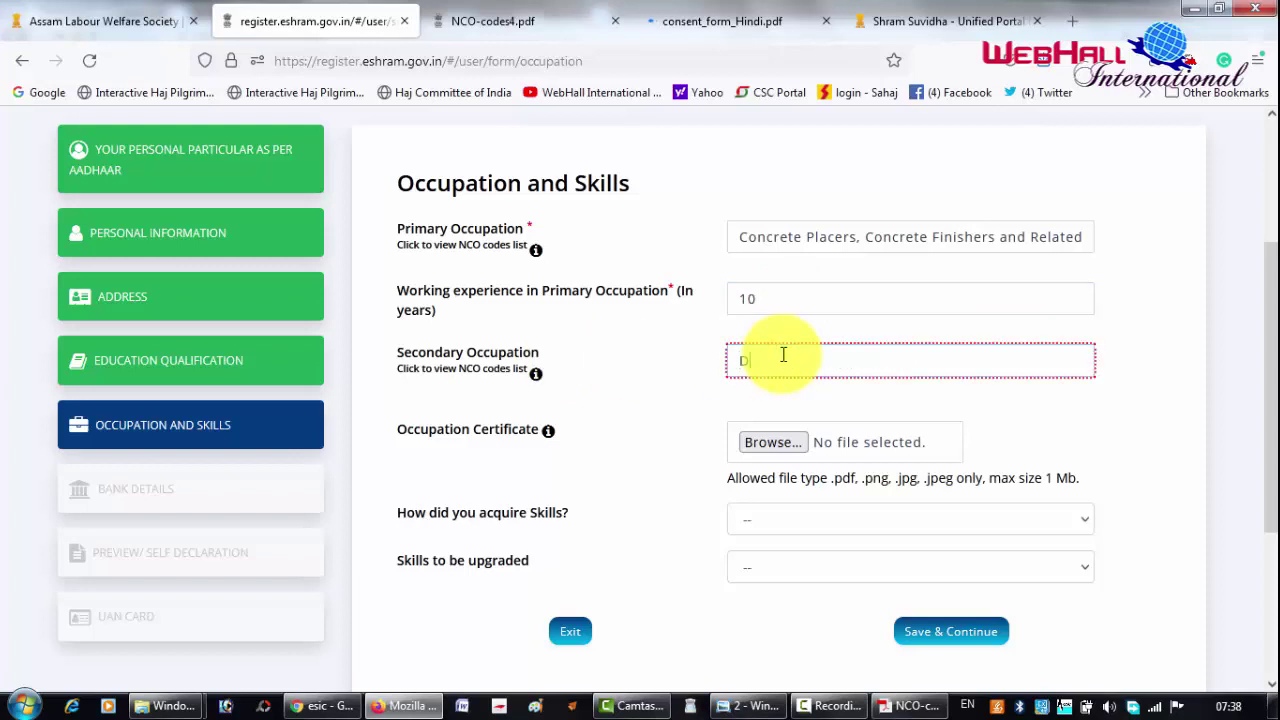
text(DAILY WAGES BASED AGRICULTURAL WORK)
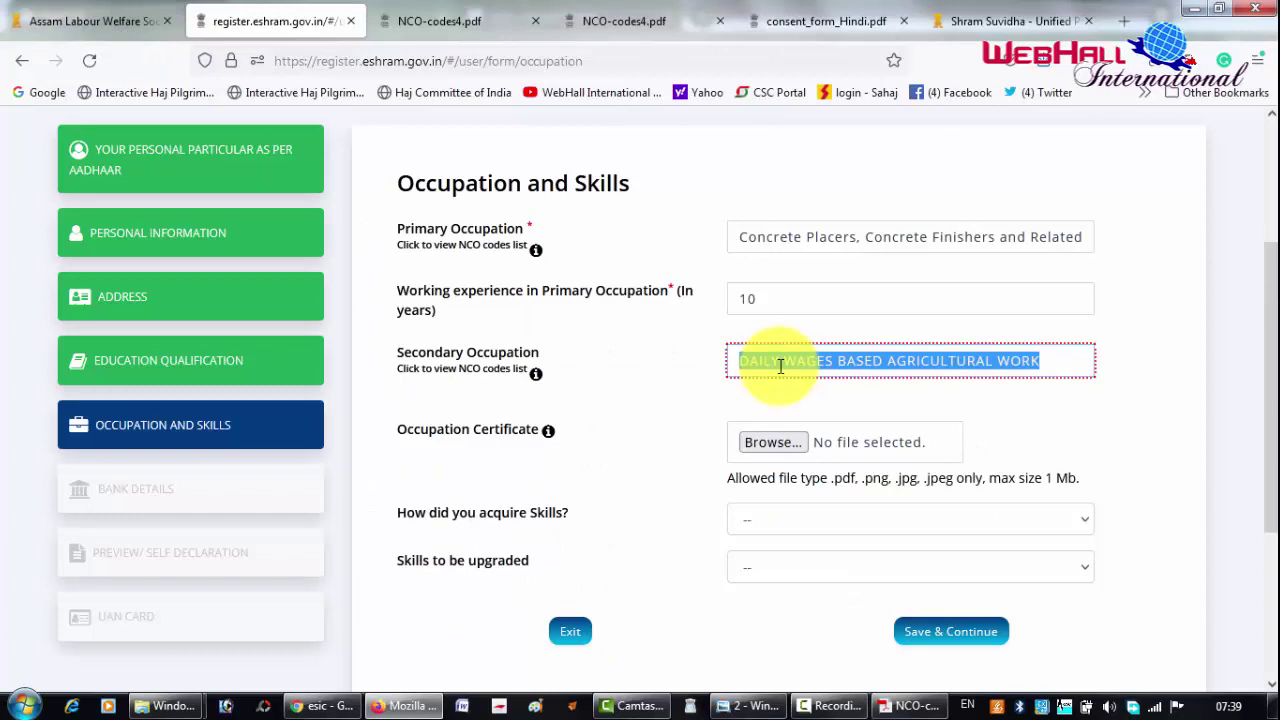
text(FIELD)
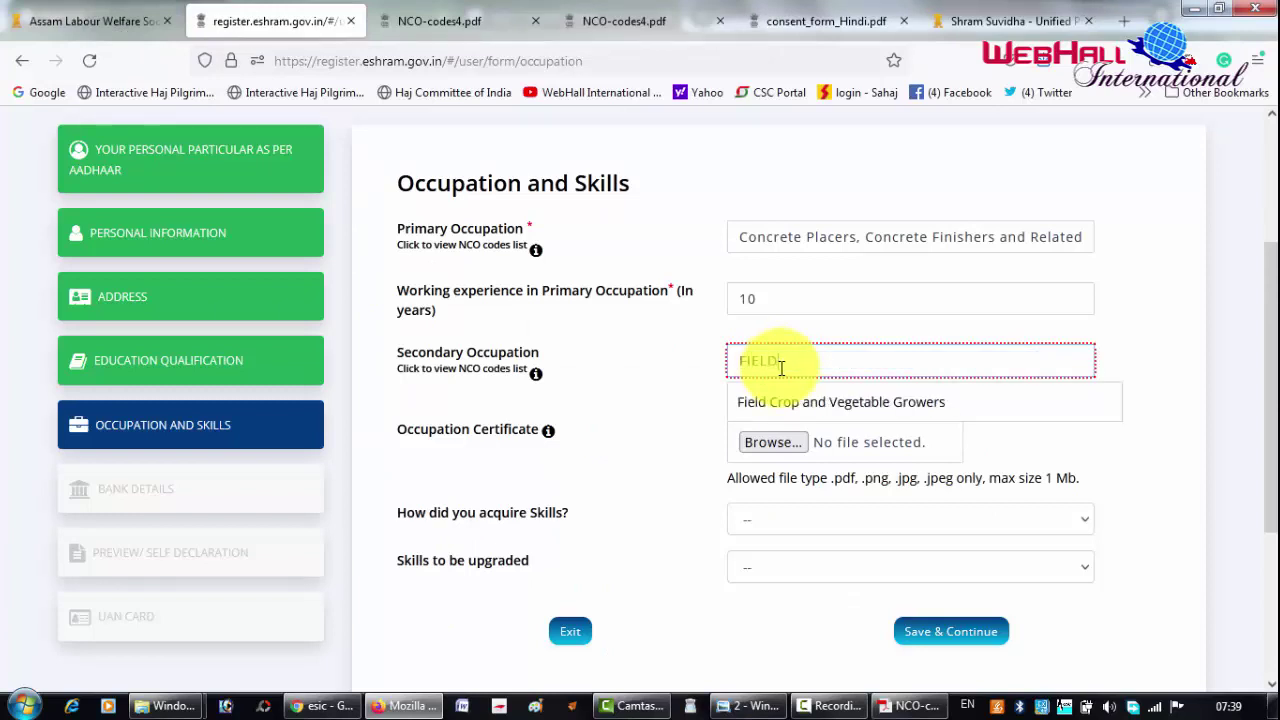
click(885, 405)
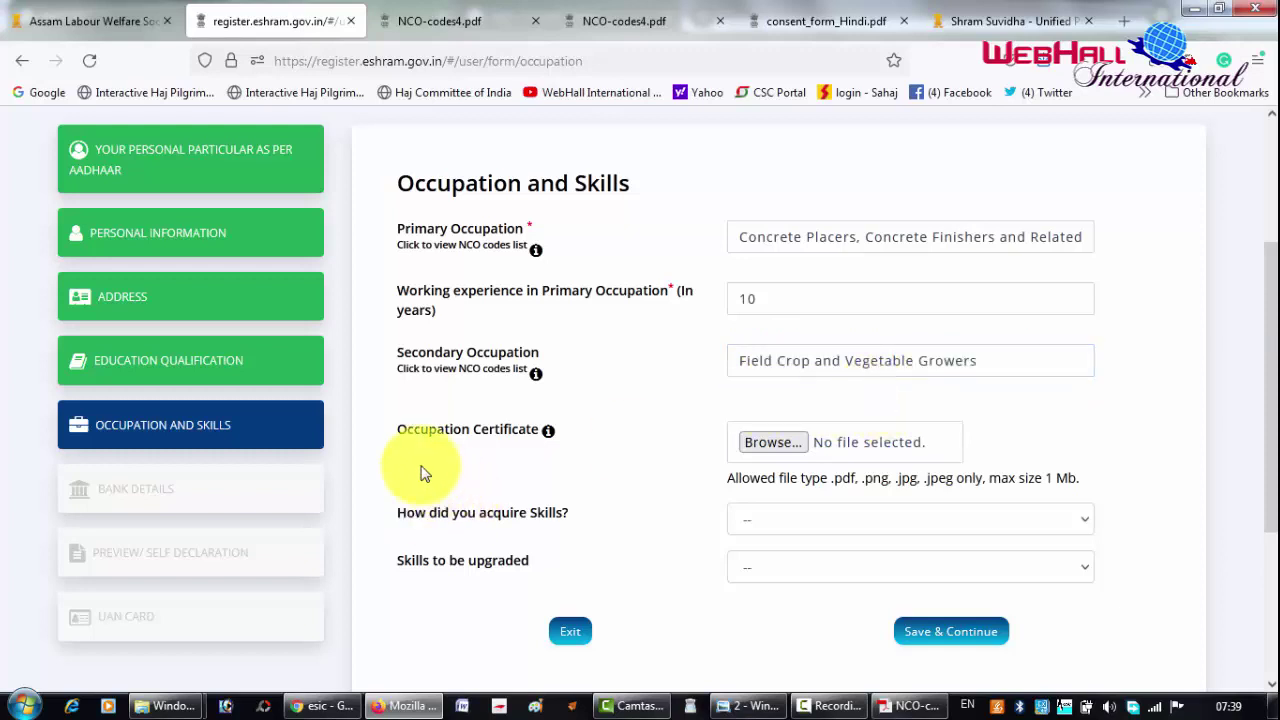
click(776, 446)
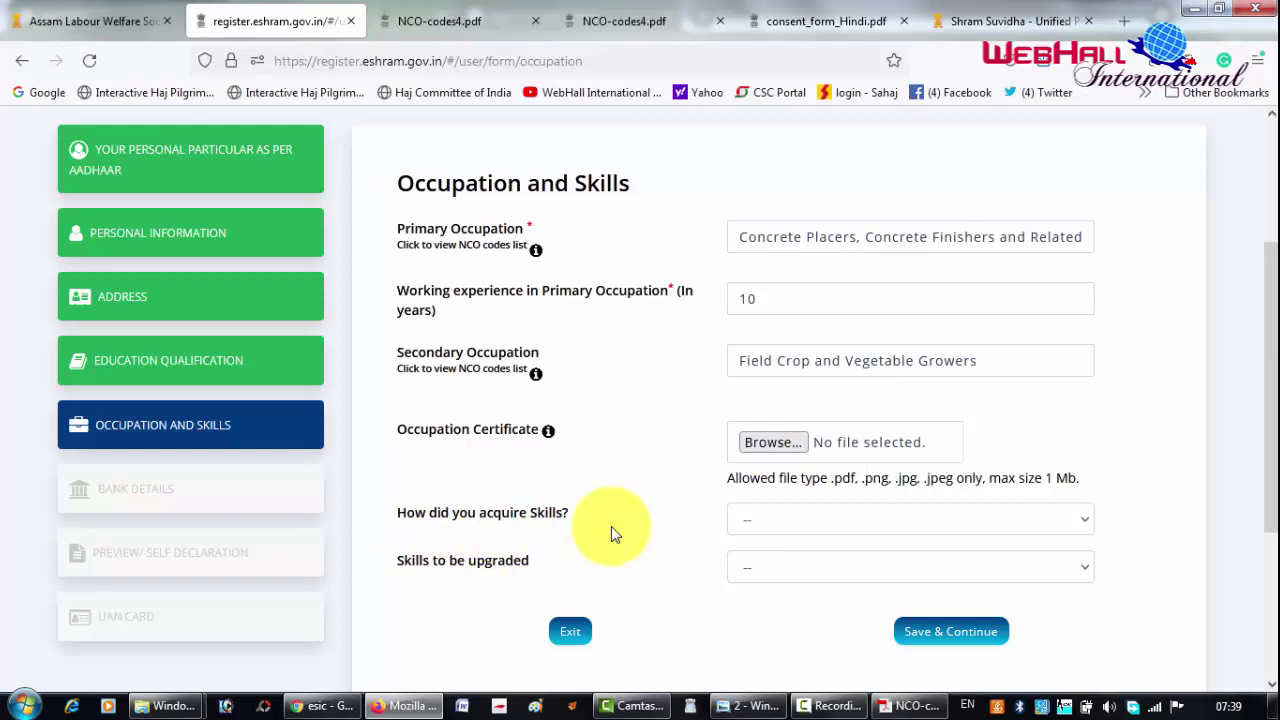
click(806, 525)
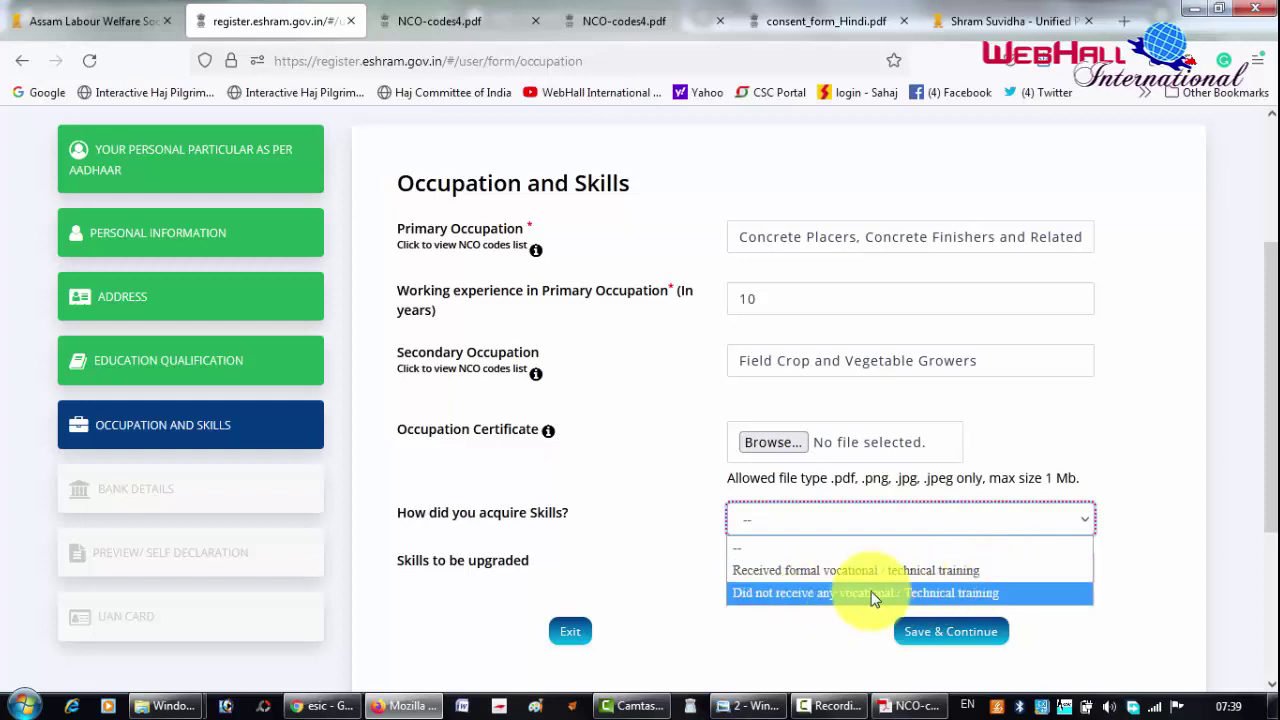
Indicate no vocational training was received and choose Self-Learning as the sub skill.
click(988, 596)
drag(1274, 338, 1268, 445)
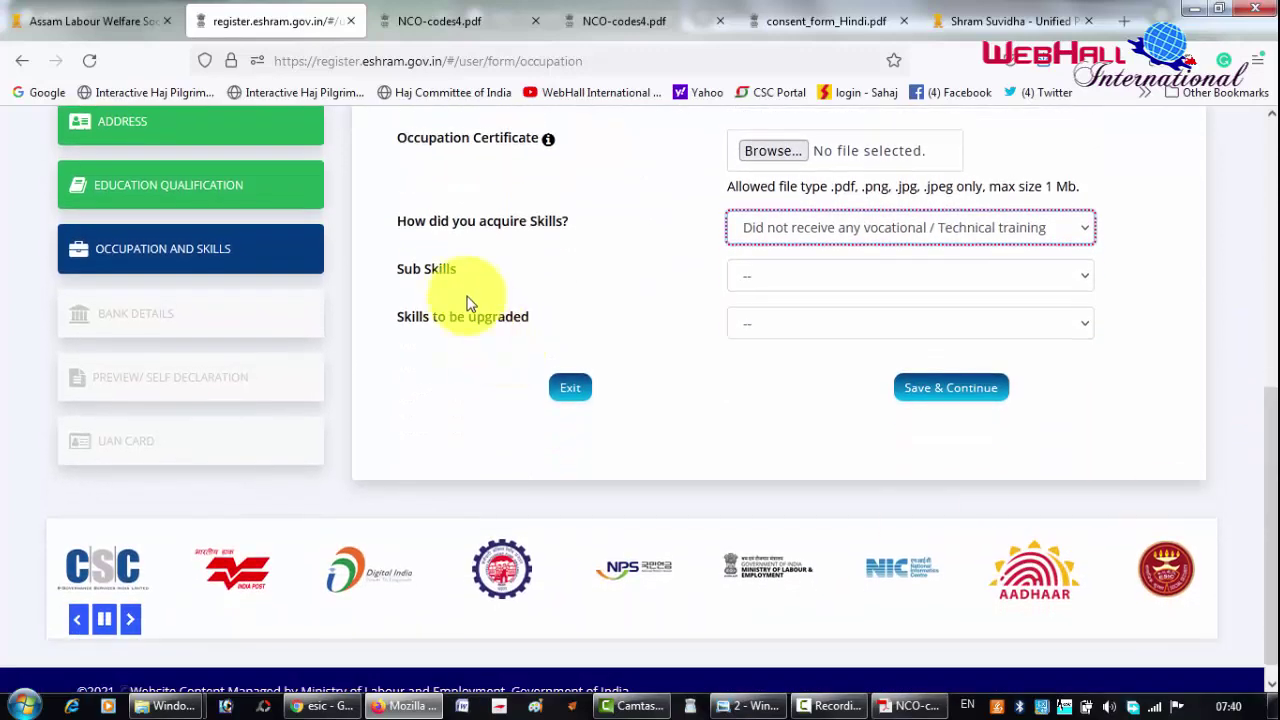
click(762, 276)
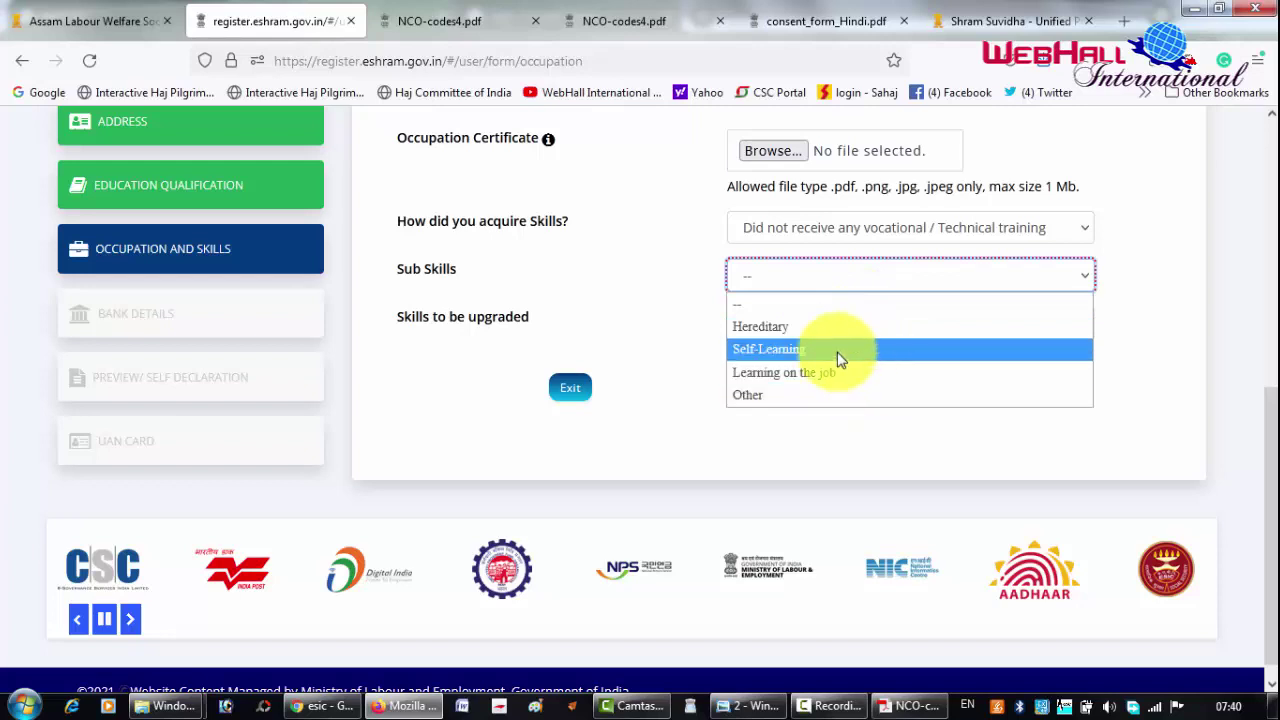
click(831, 347)
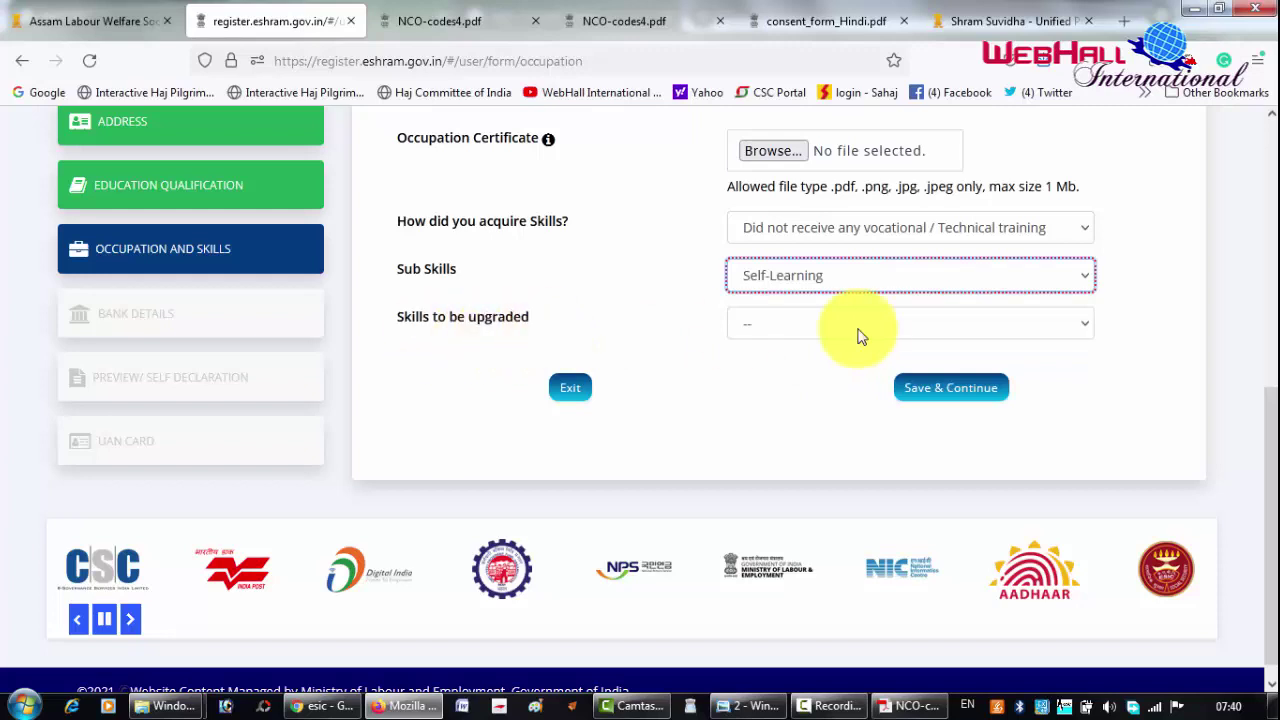
Leave skills-to-upgrade empty, dismiss the Windows colour-scheme prompt, and save the occupation details.
click(870, 328)
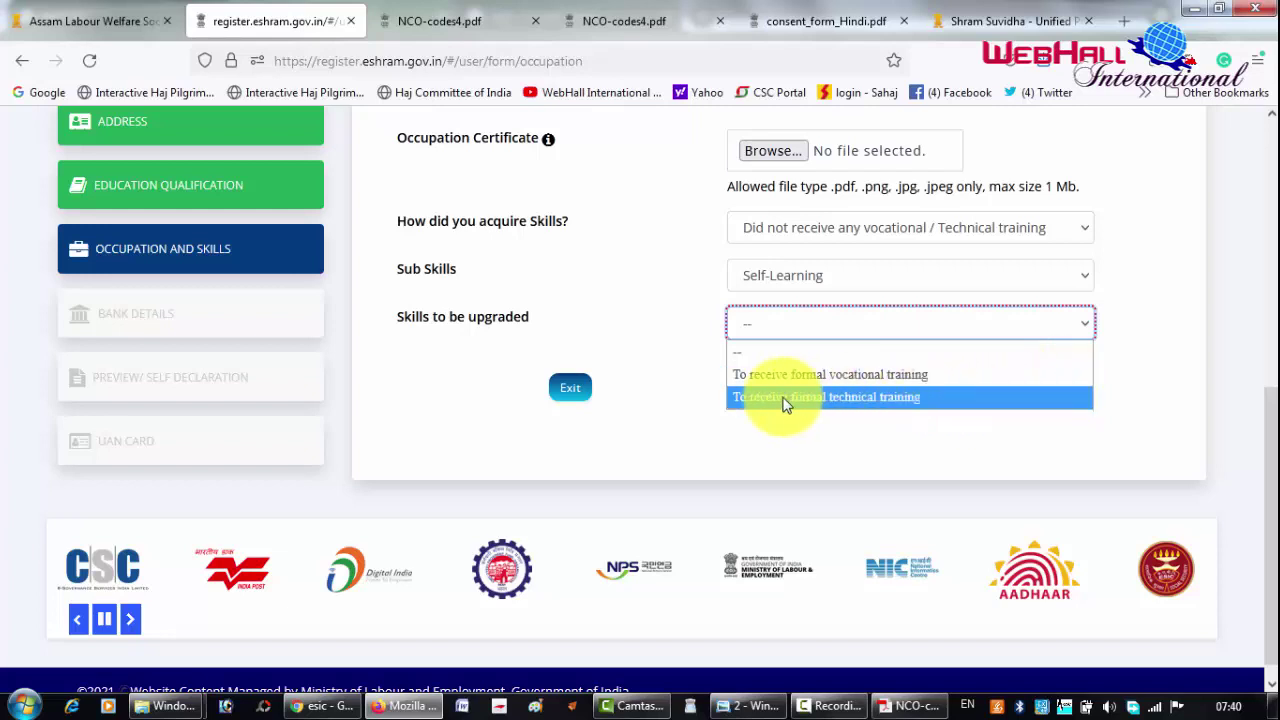
click(682, 318)
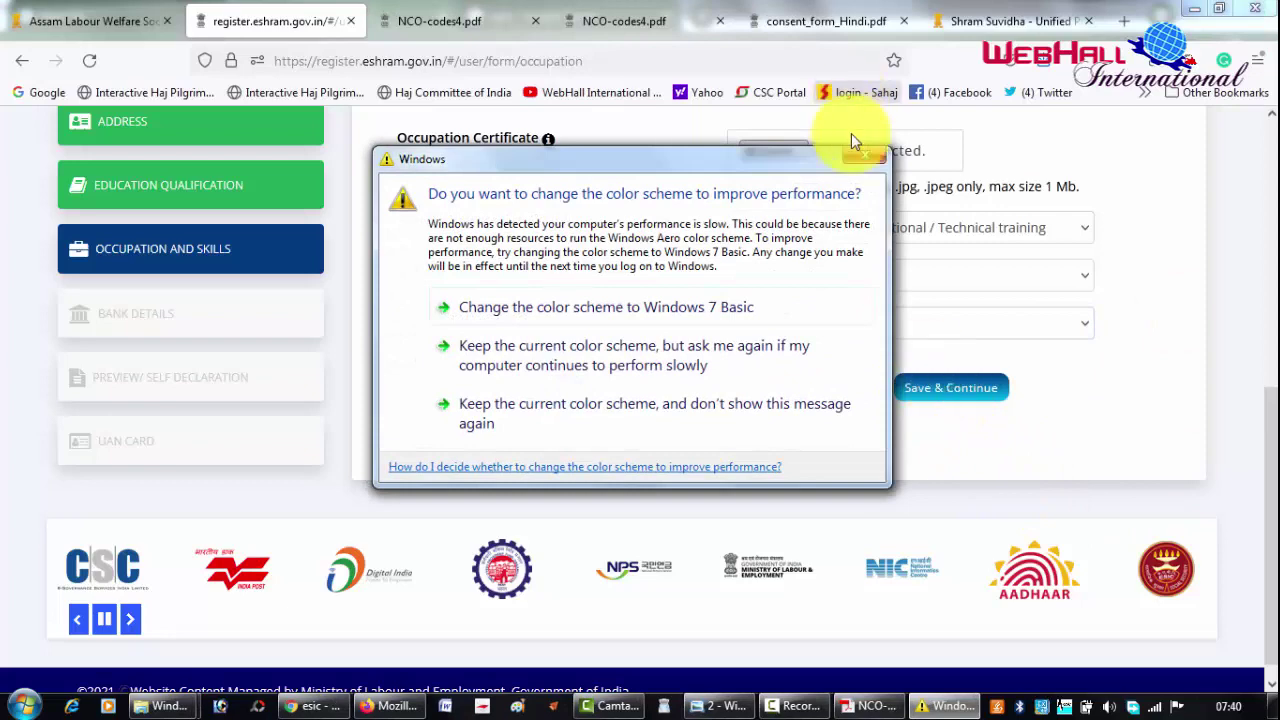
click(852, 152)
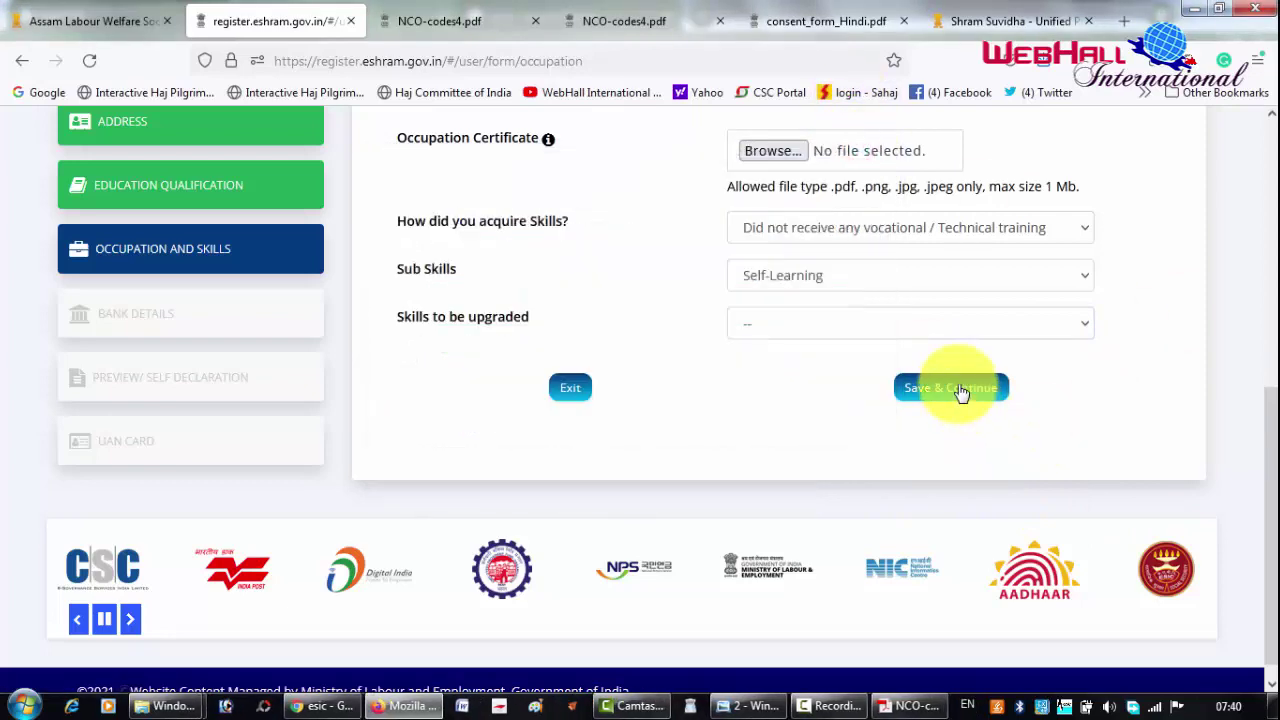
click(958, 390)
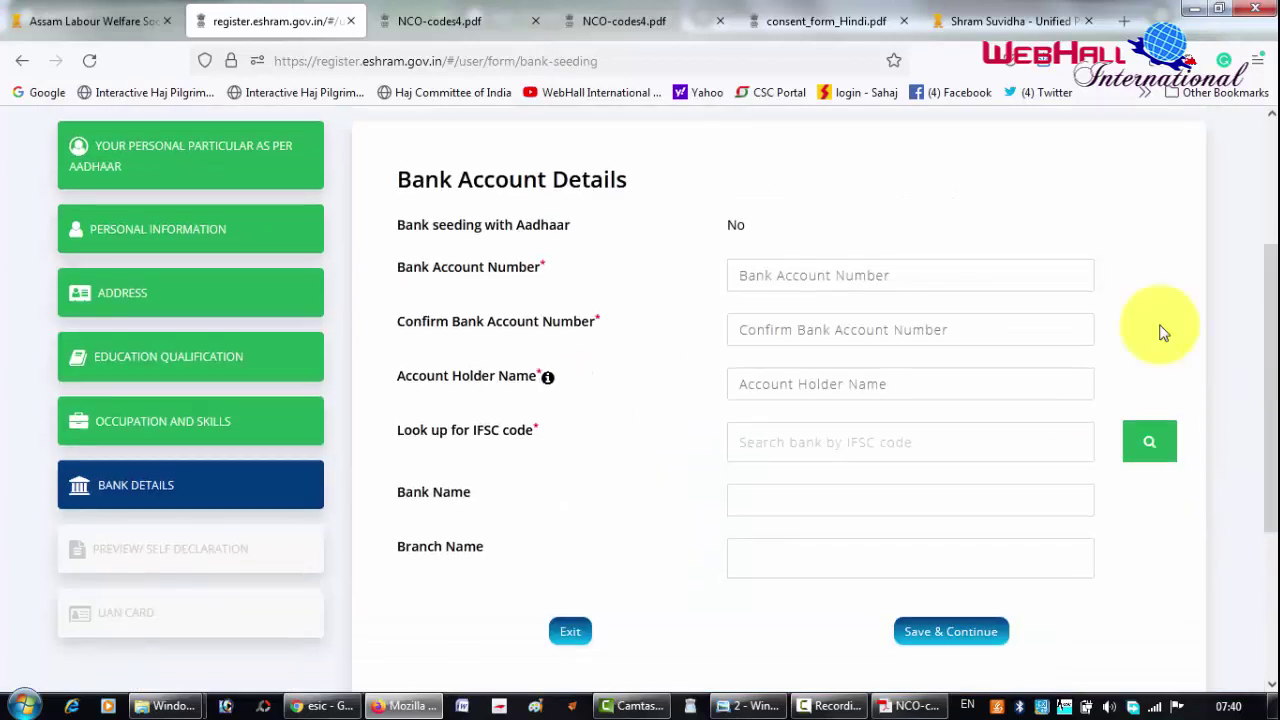
Enter and confirm the bank account number and fill in the account holder's name.
click(843, 272)
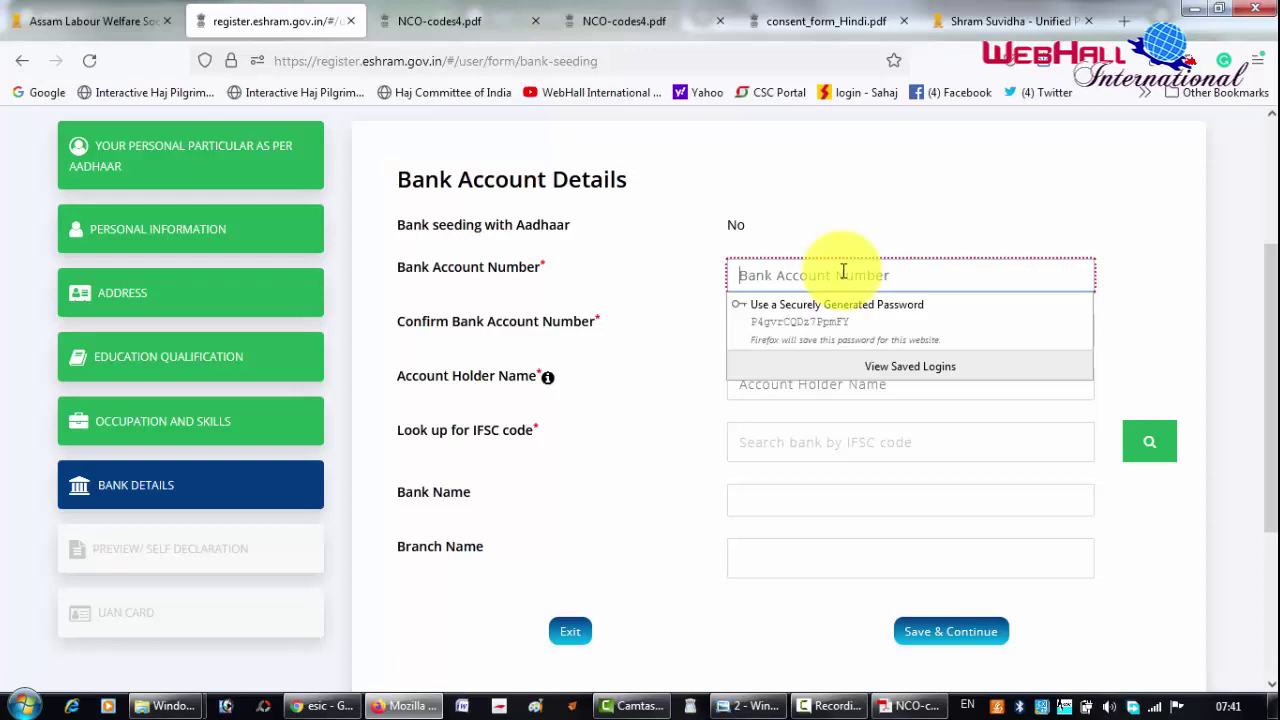
text(•••••••••••)
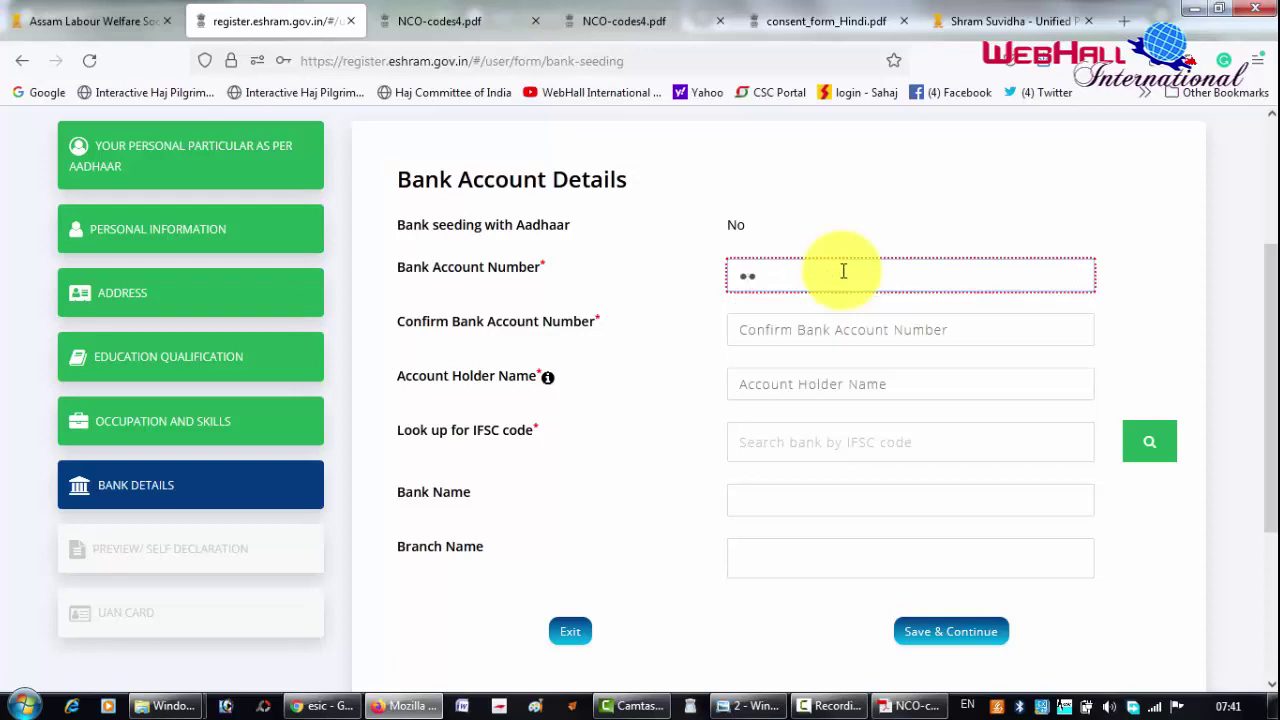
click(812, 332)
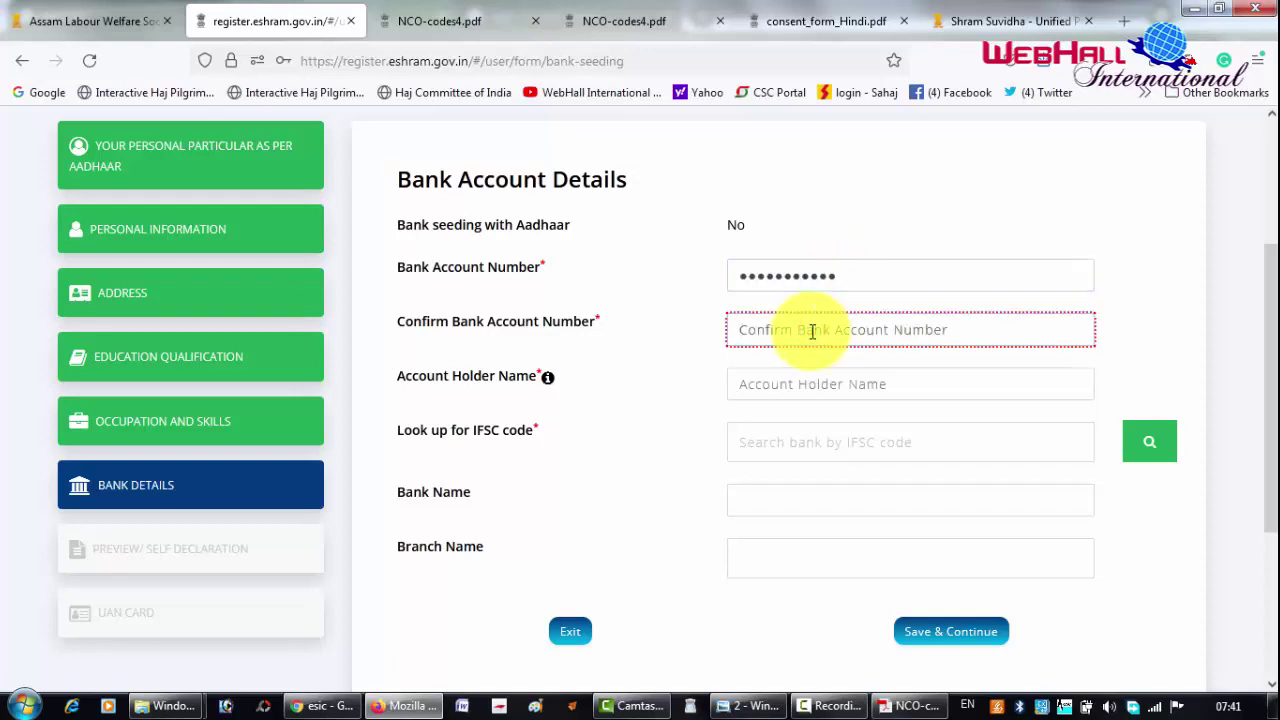
text(394)
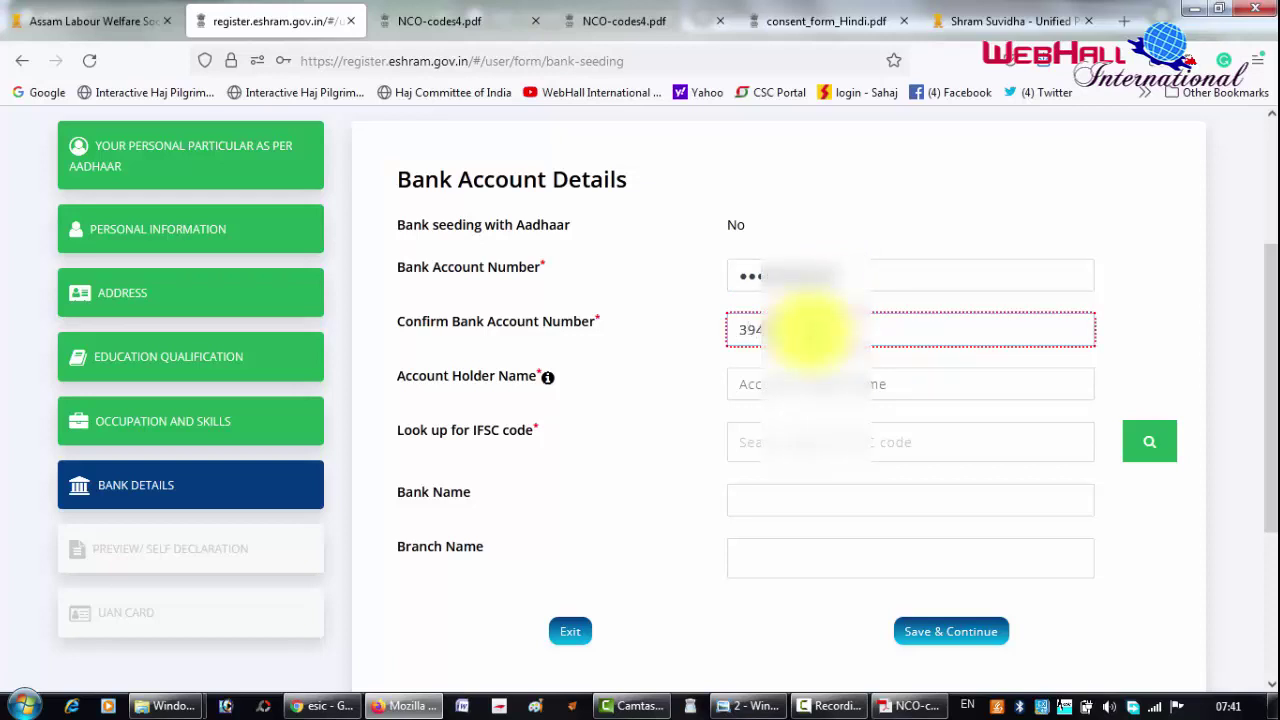
click(907, 380)
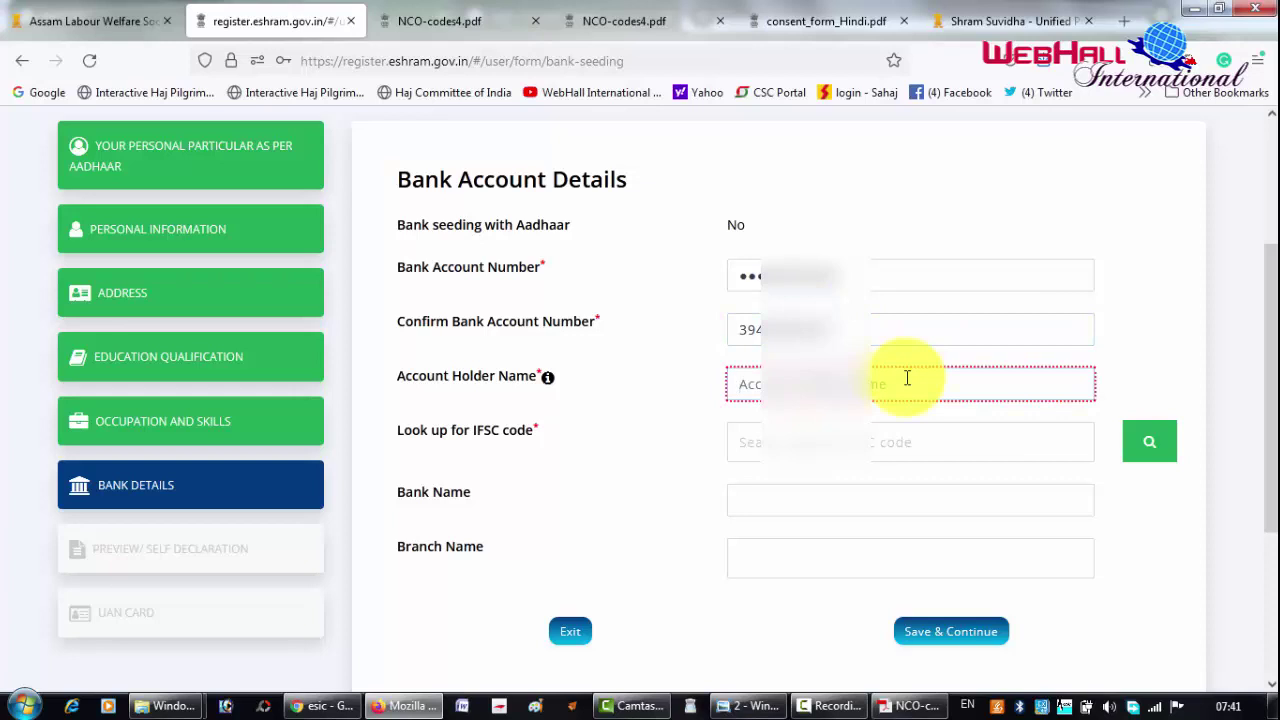
key(ctrl+v)
Look up the SBI IFSC code with 'SB', decline browser password saving, and save the bank details.
key(Tab)
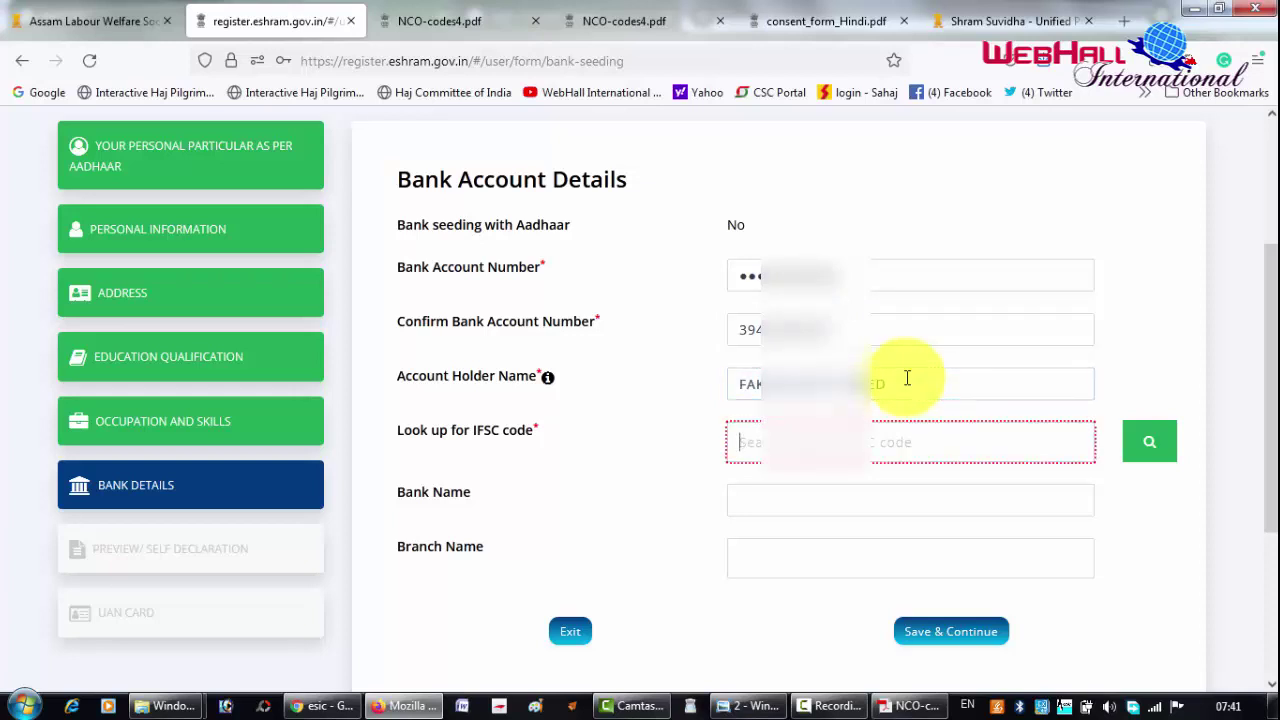
text(SBI)
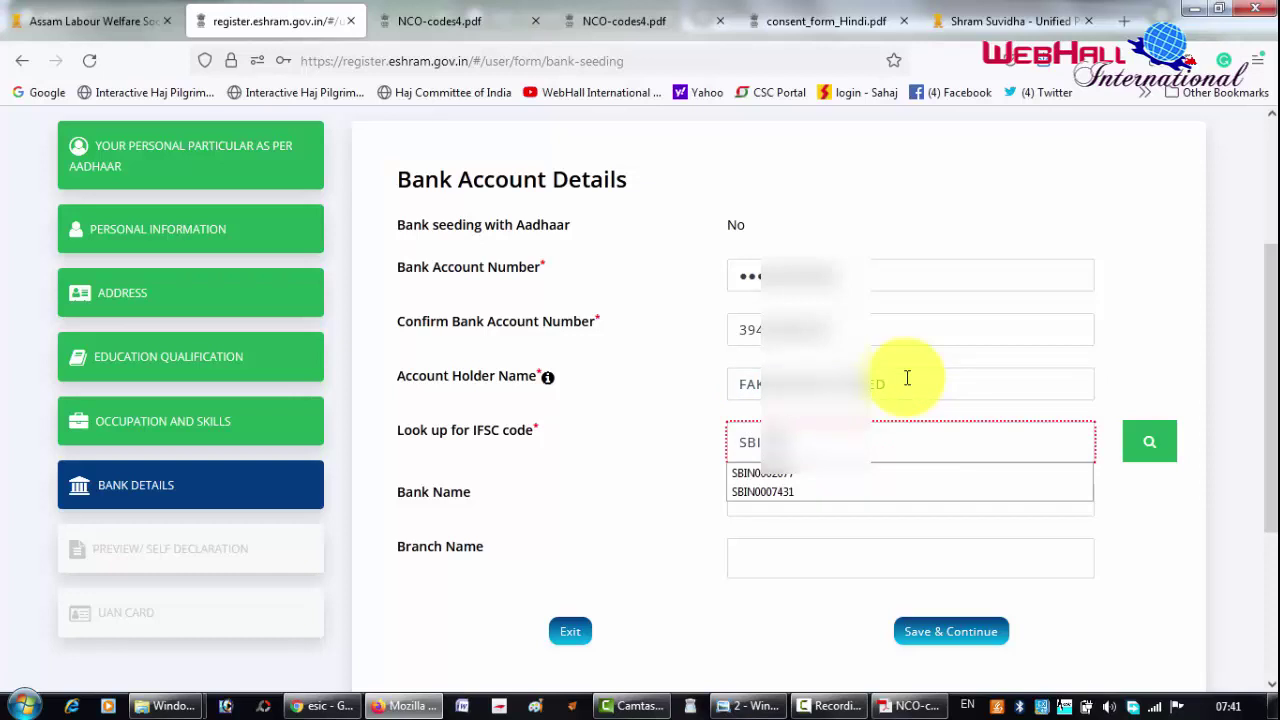
scroll(907, 377, down, 2)
click(956, 538)
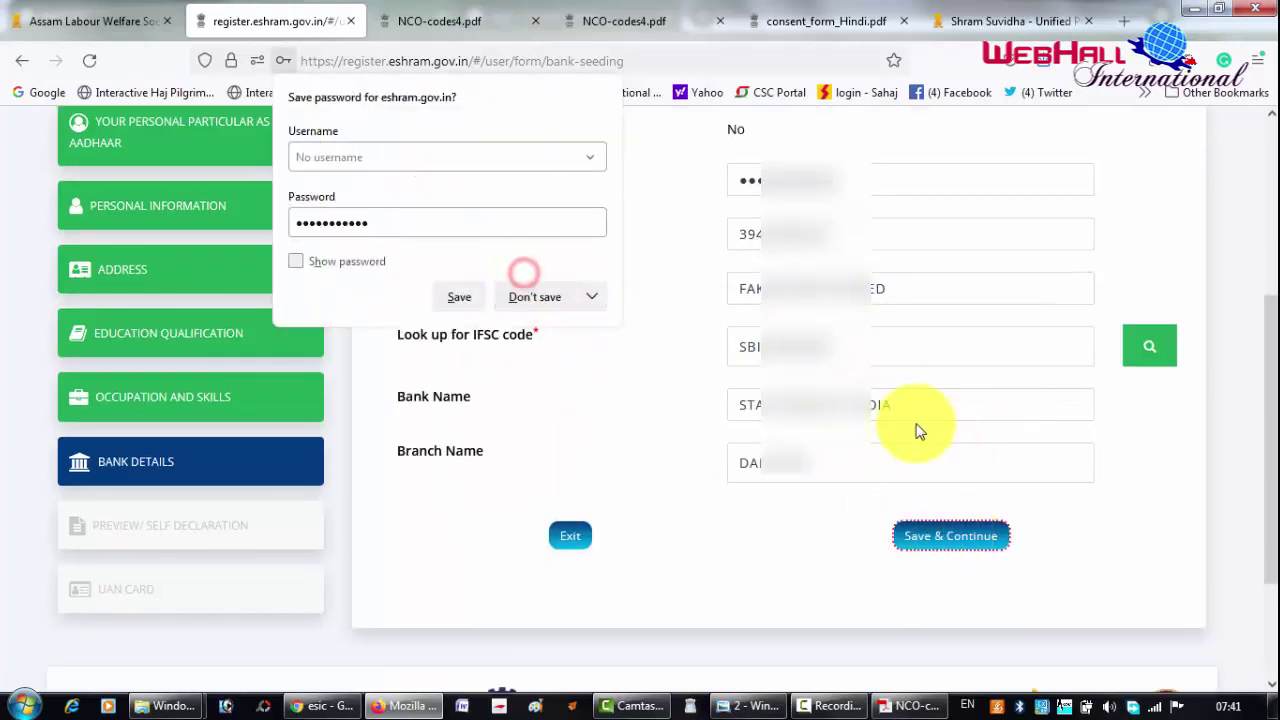
click(550, 295)
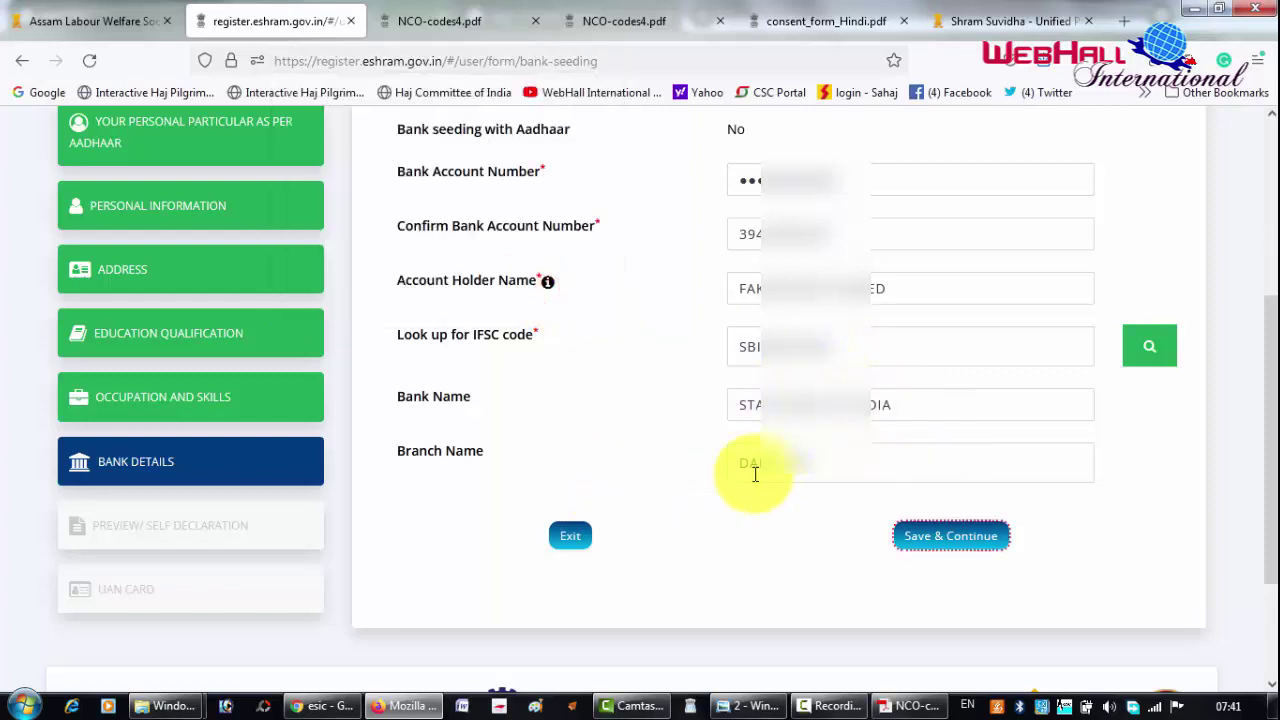
click(958, 540)
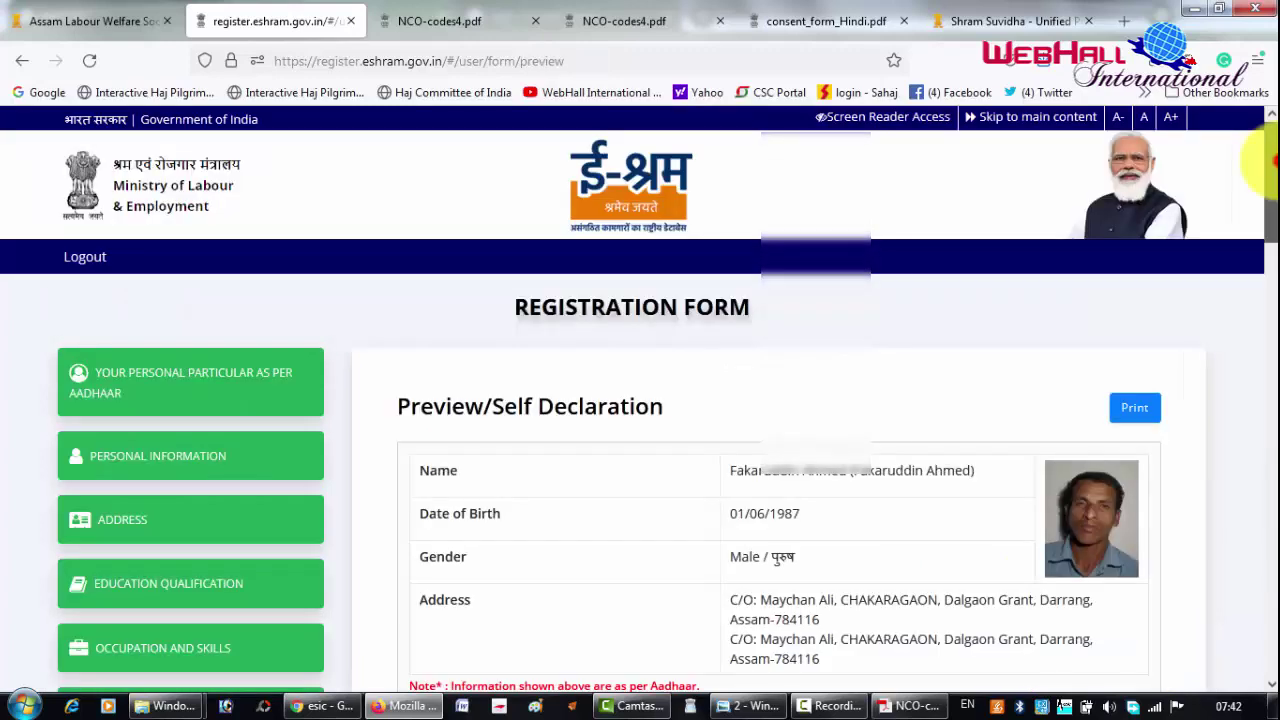
scroll(1272, 210, down, 3)
drag(1270, 210, 1270, 240)
drag(1270, 250, 1264, 150)
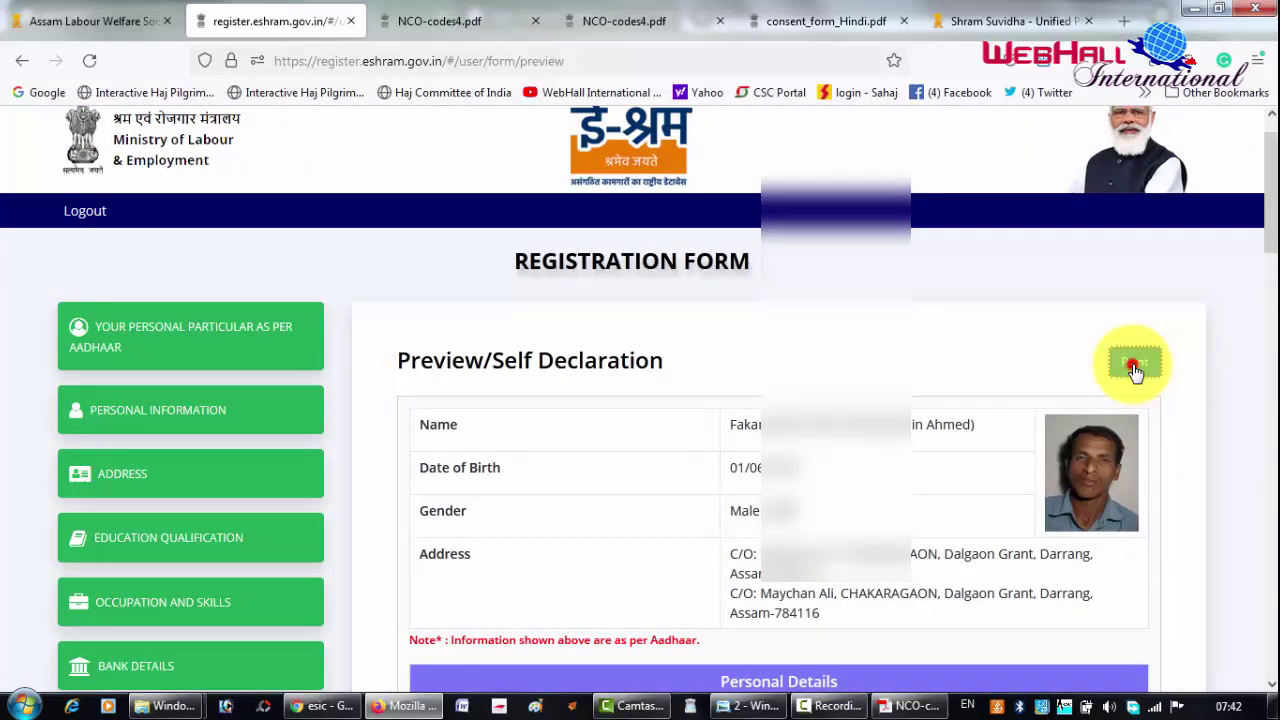
click(1135, 368)
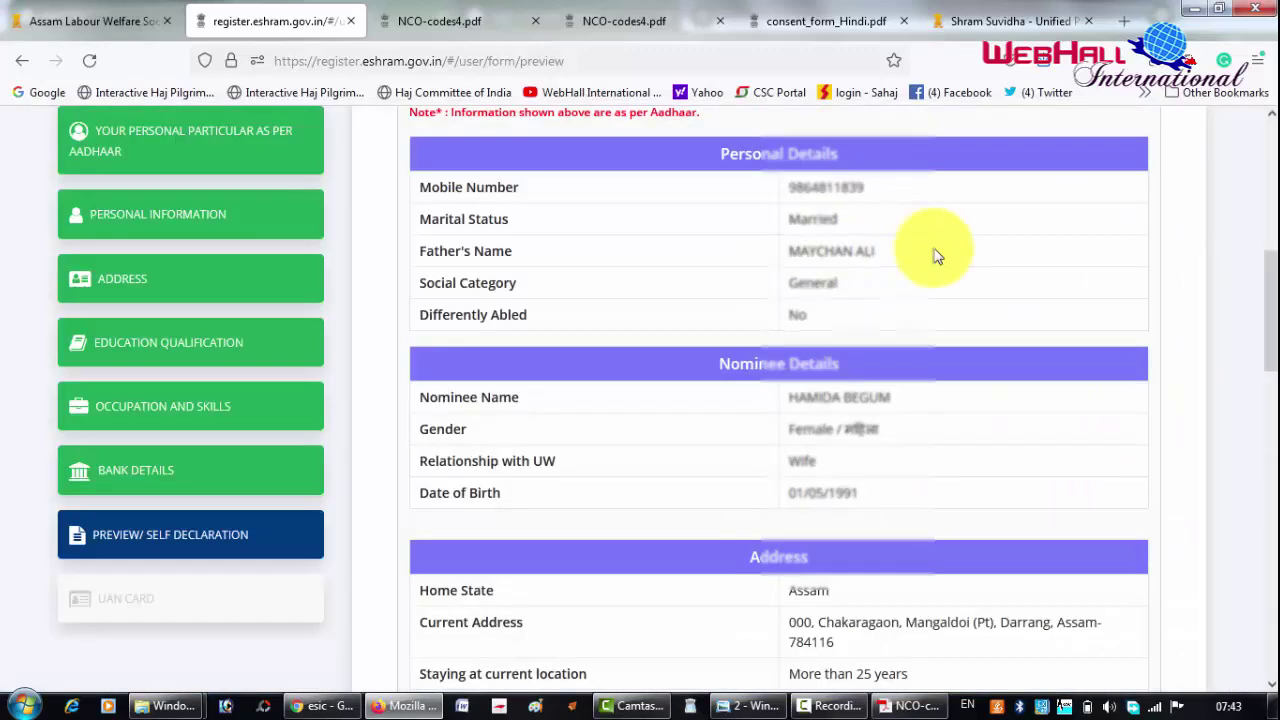
scroll(935, 250, up, 4)
scroll(935, 238, down, 1)
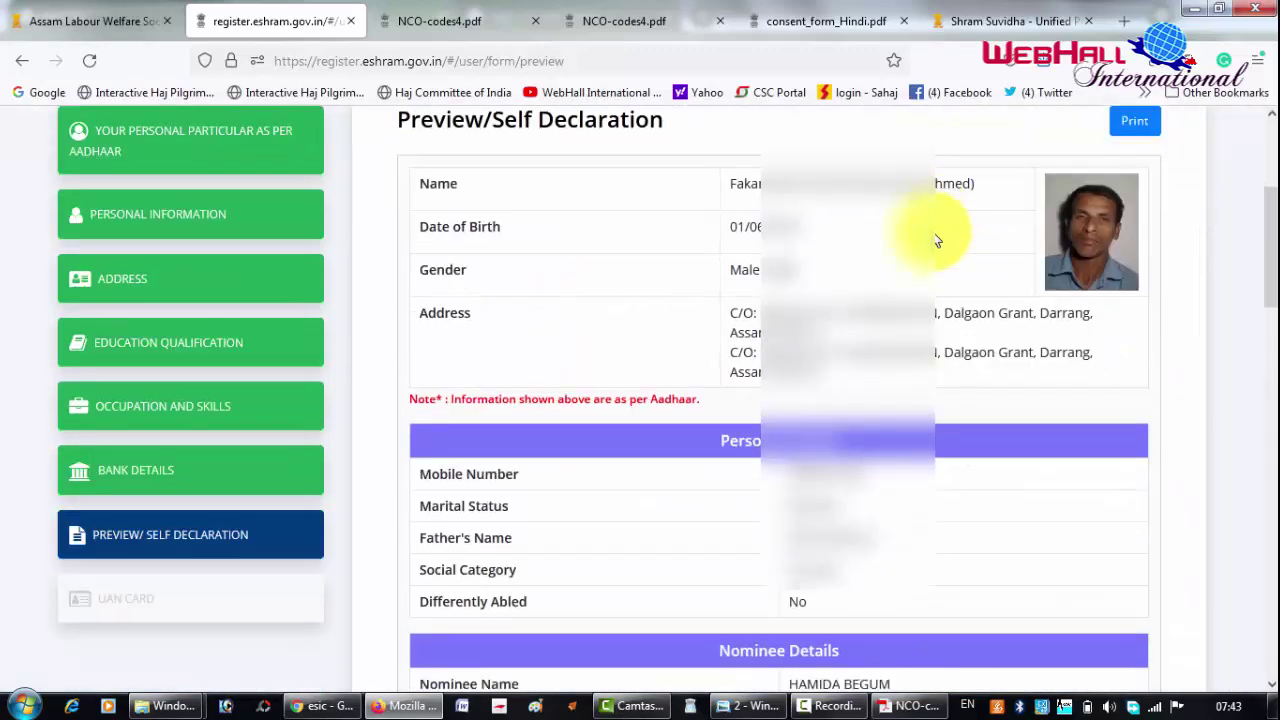
scroll(937, 241, down, 5)
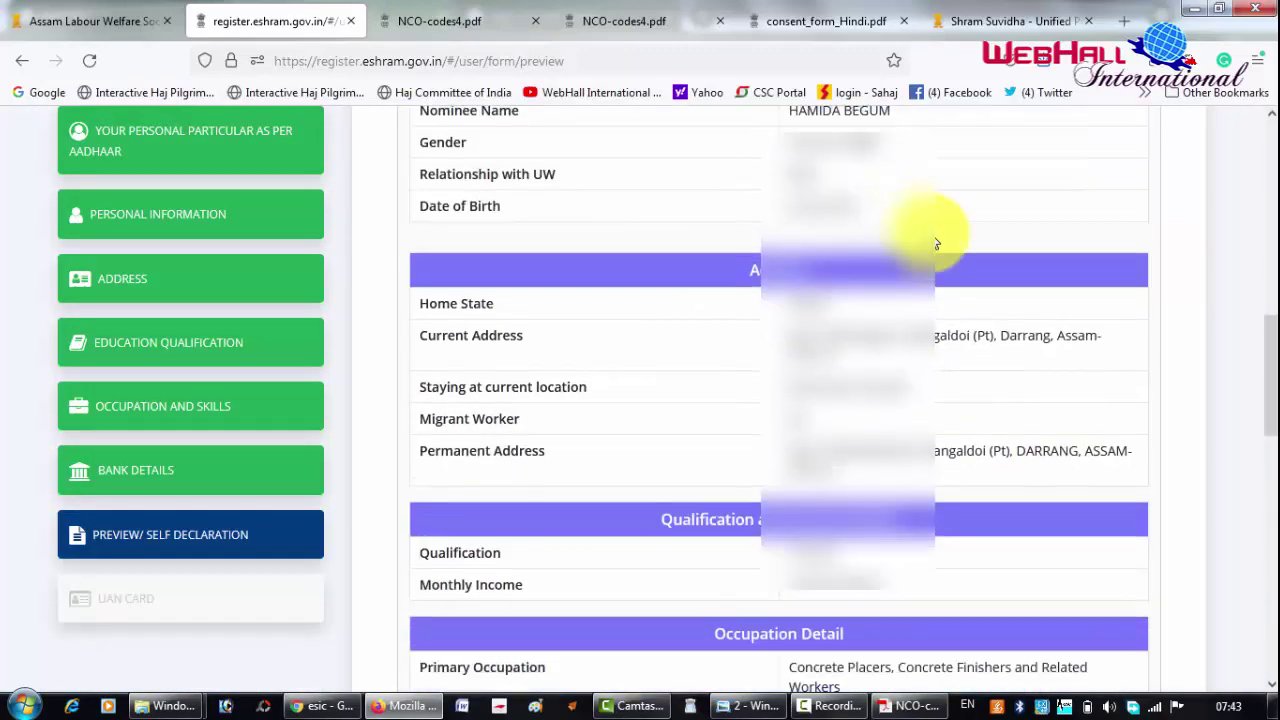
scroll(936, 243, down, 5)
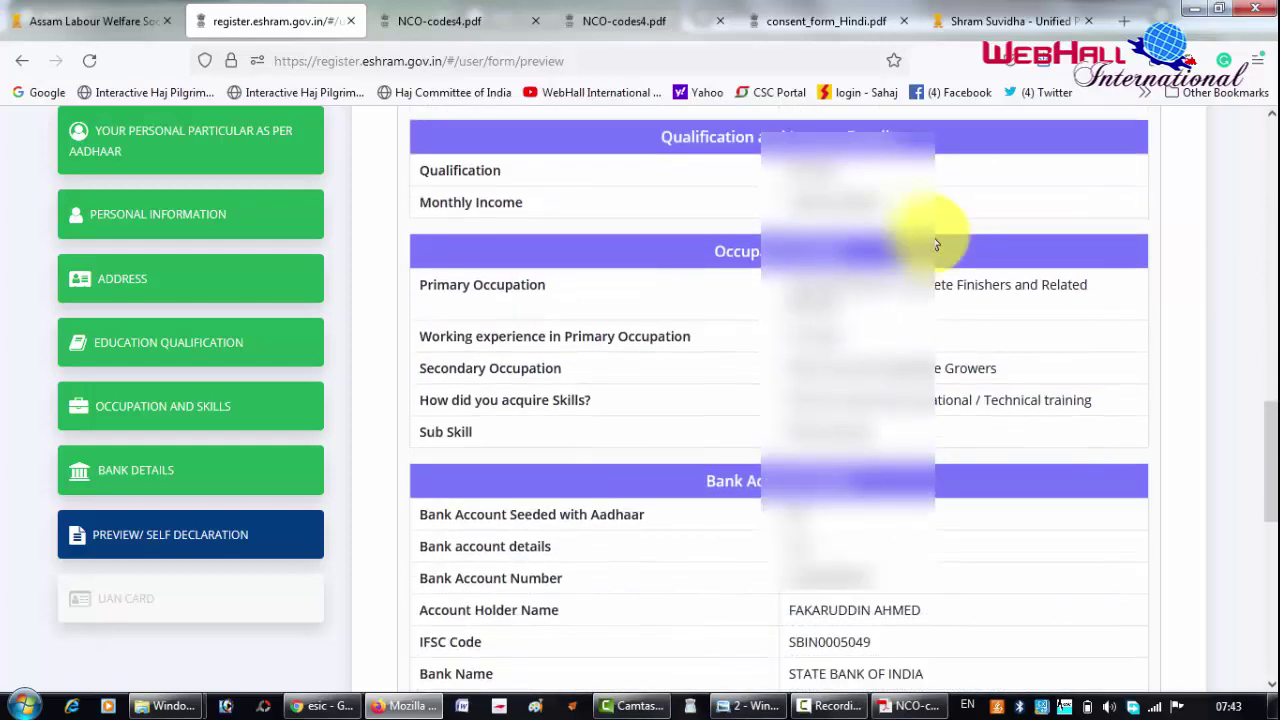
scroll(936, 245, down, 6)
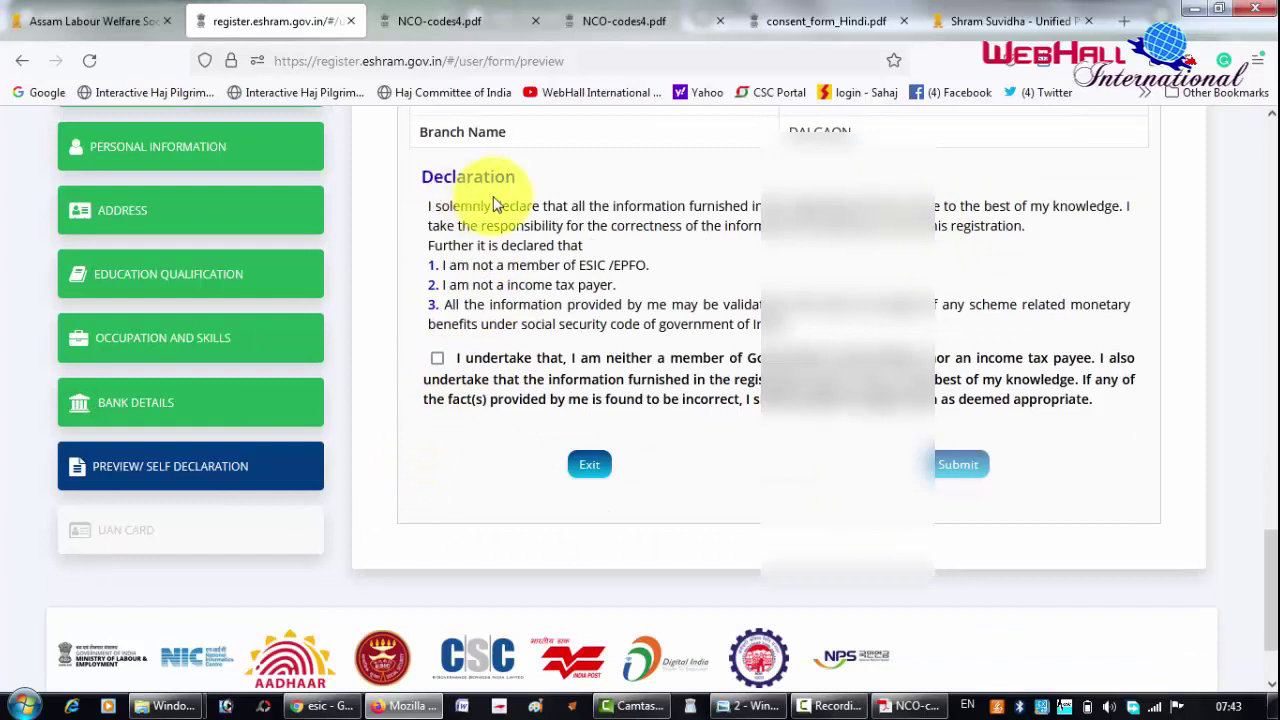
Accept the self-declaration undertaking and submit the registration to request an OTP.
click(436, 358)
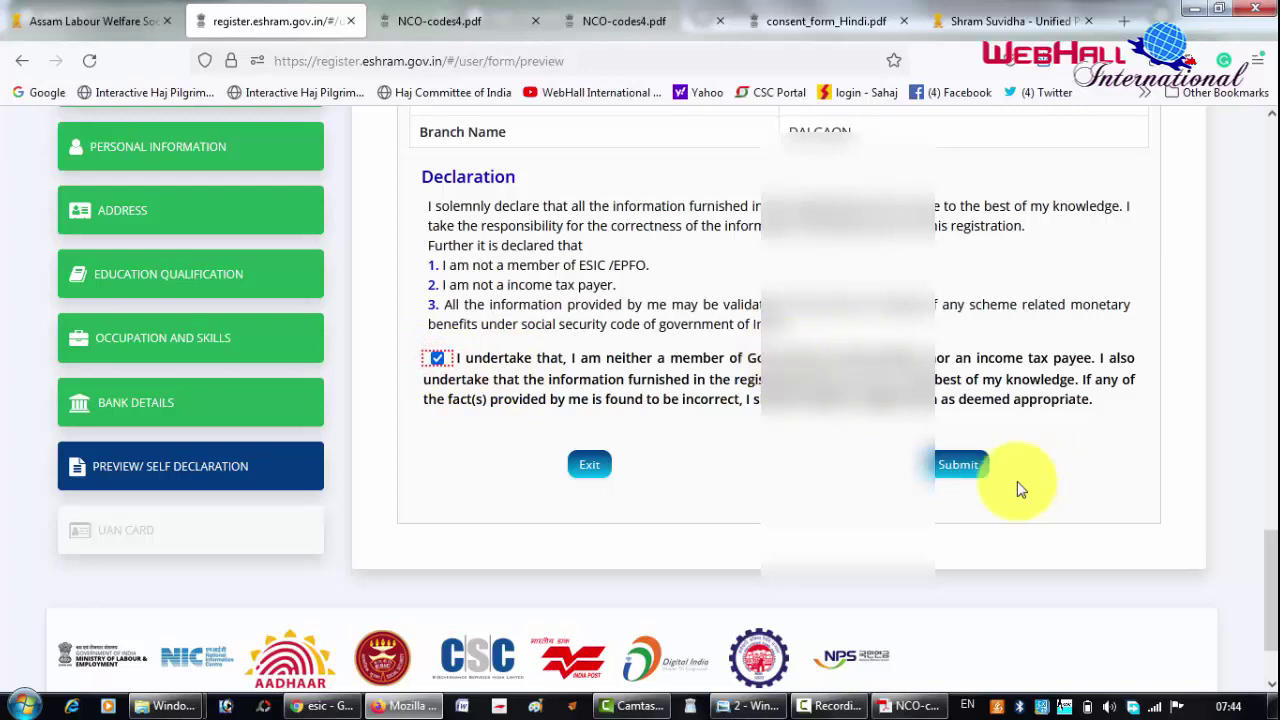
scroll(785, 440, up, 3)
scroll(783, 440, up, 6)
scroll(757, 435, down, 10)
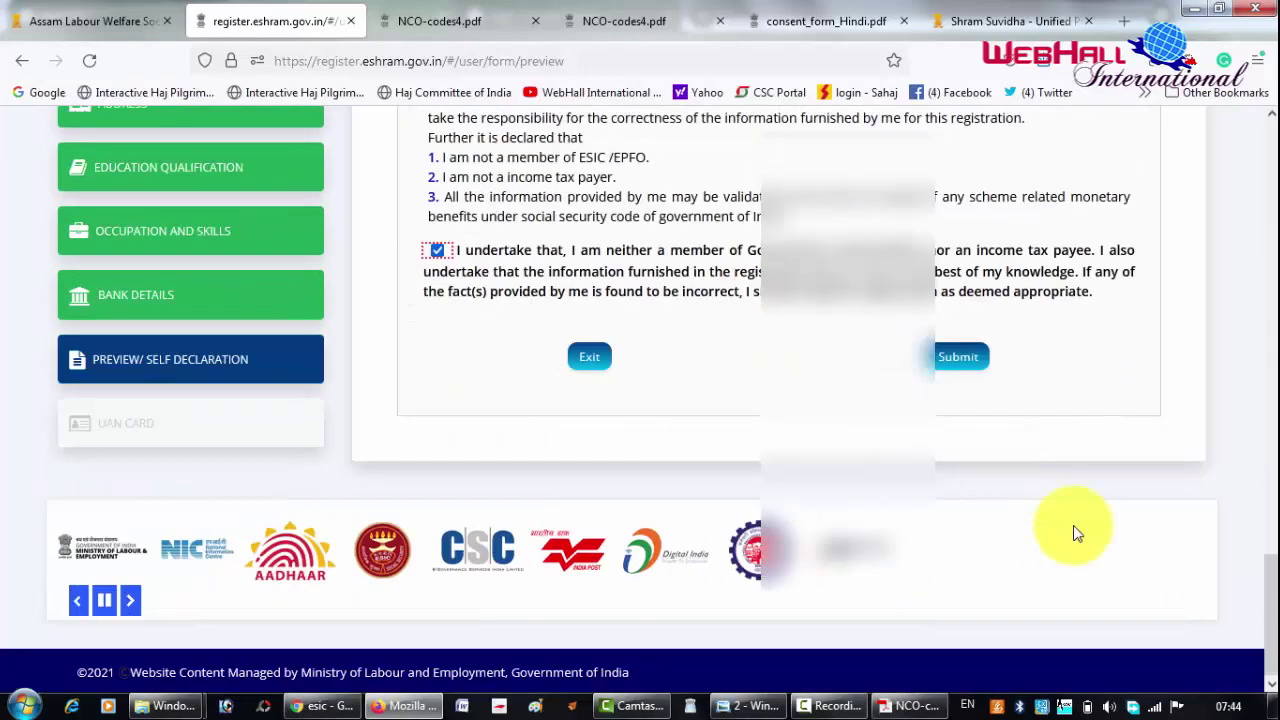
click(953, 359)
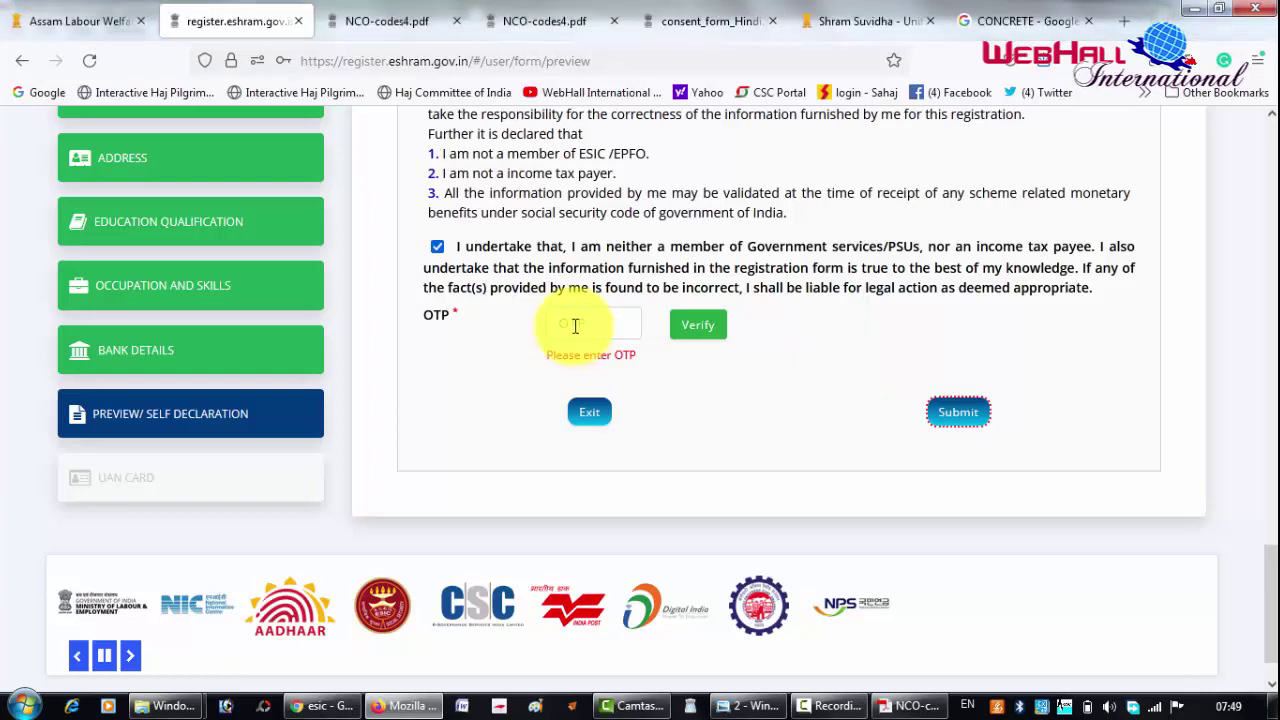
Enter and verify the mobile OTP, then submit the registration.
click(573, 322)
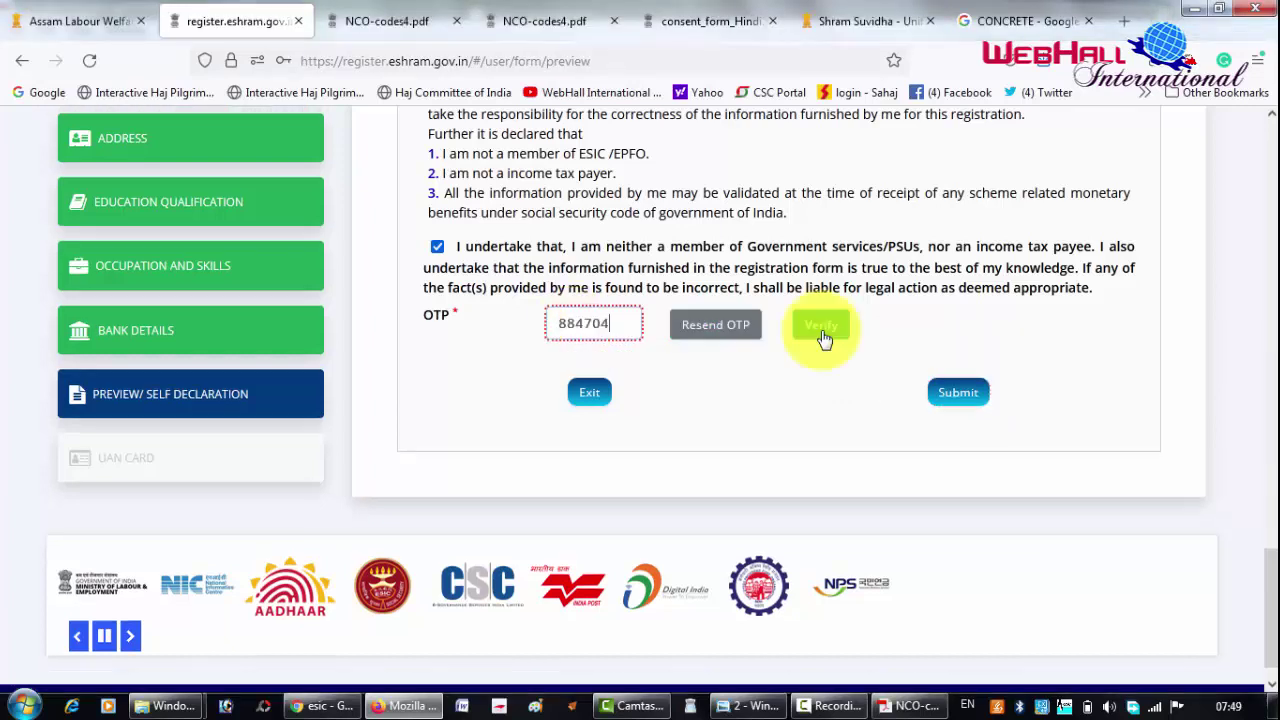
click(822, 330)
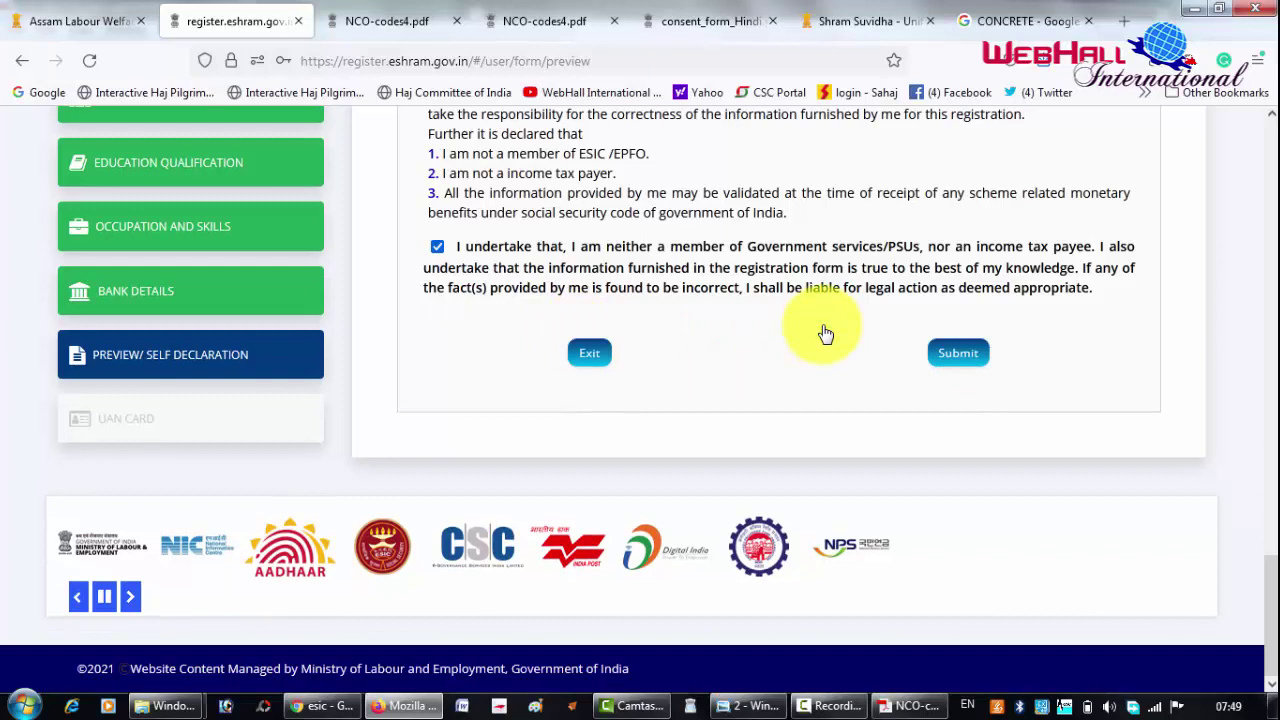
click(964, 356)
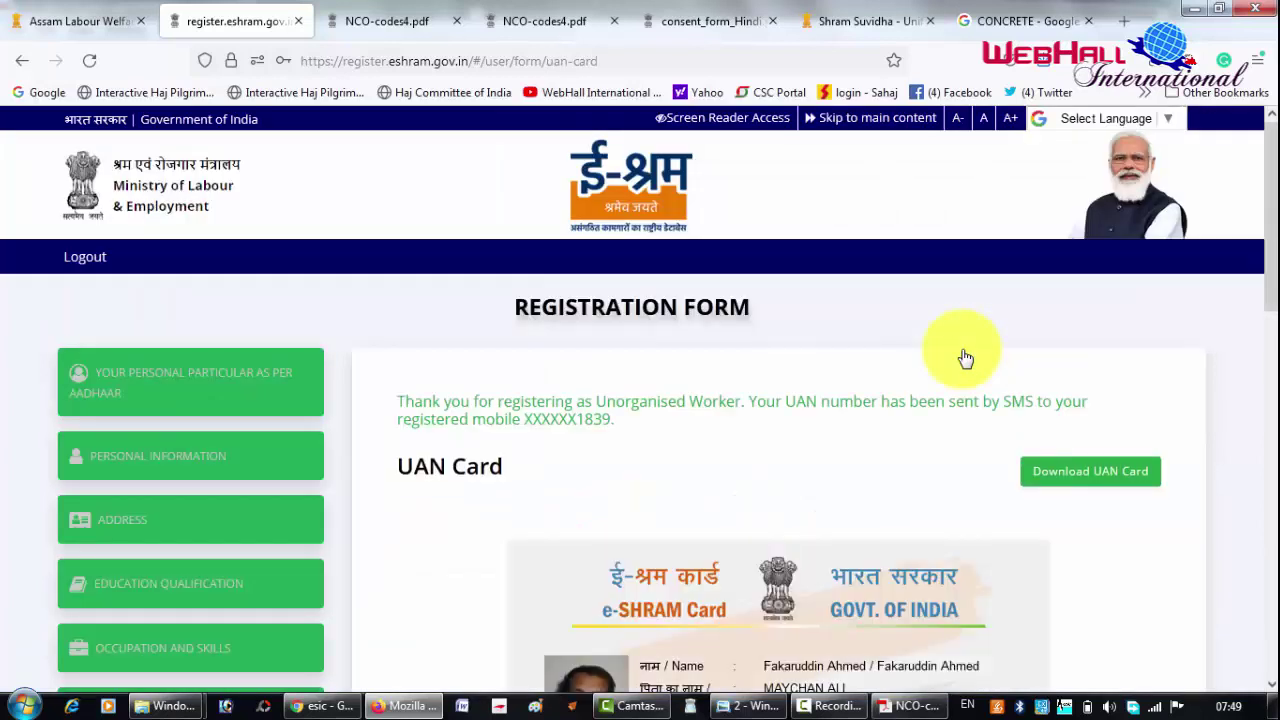
Scroll the UAN Card page to view the thank-you message and the generated e-Shram card.
drag(1268, 165, 1268, 223)
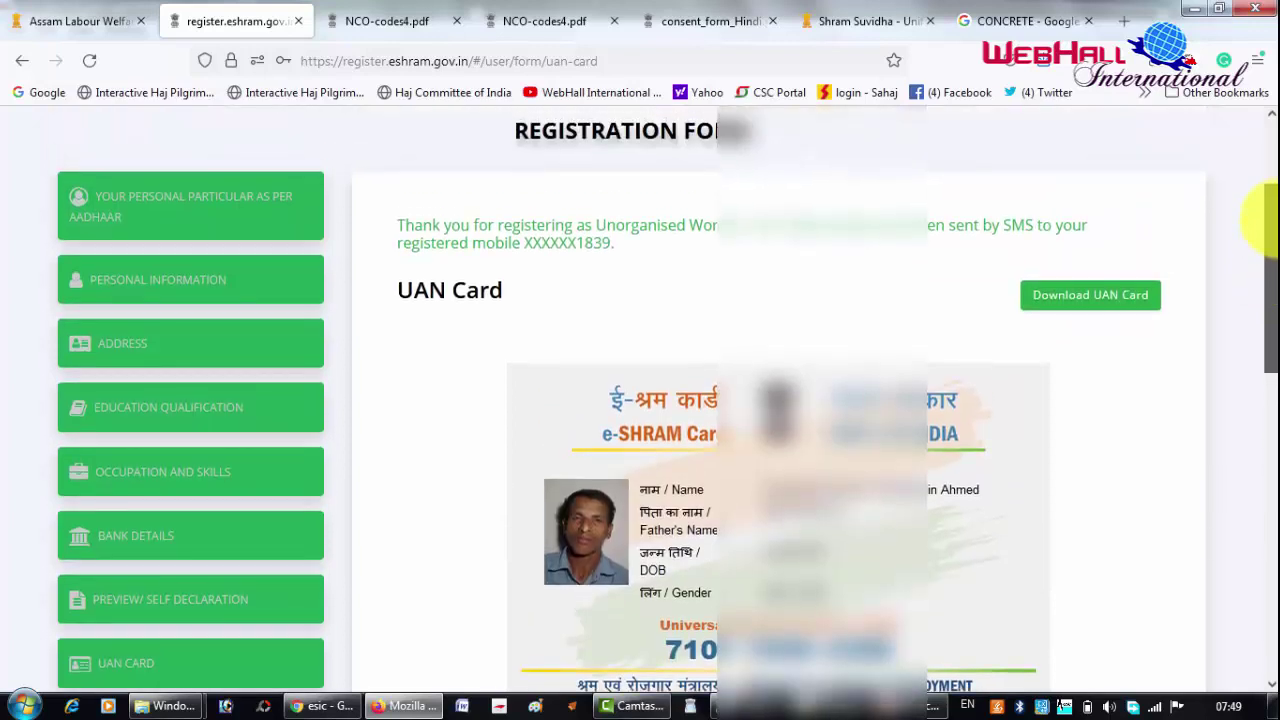